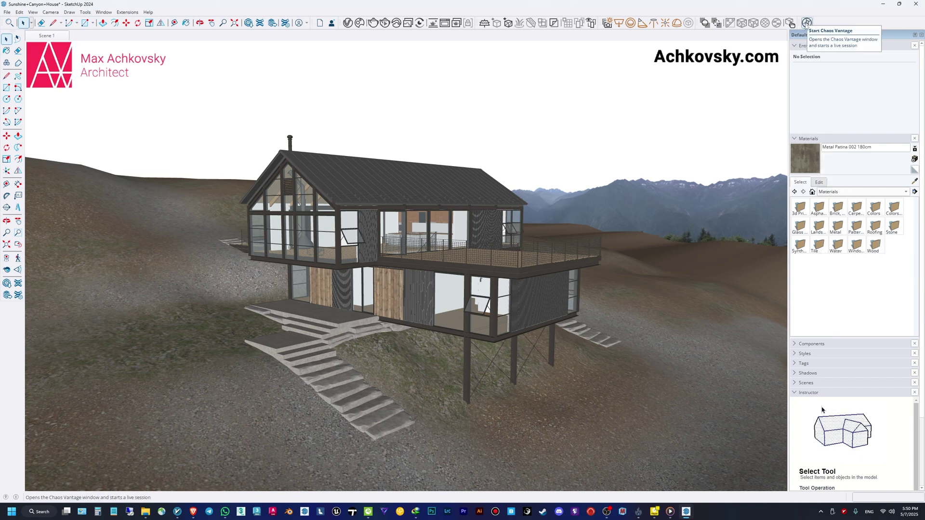
Start a Chaos Vantage live session and tile its window side by side with SketchUp
left_click(805, 23)
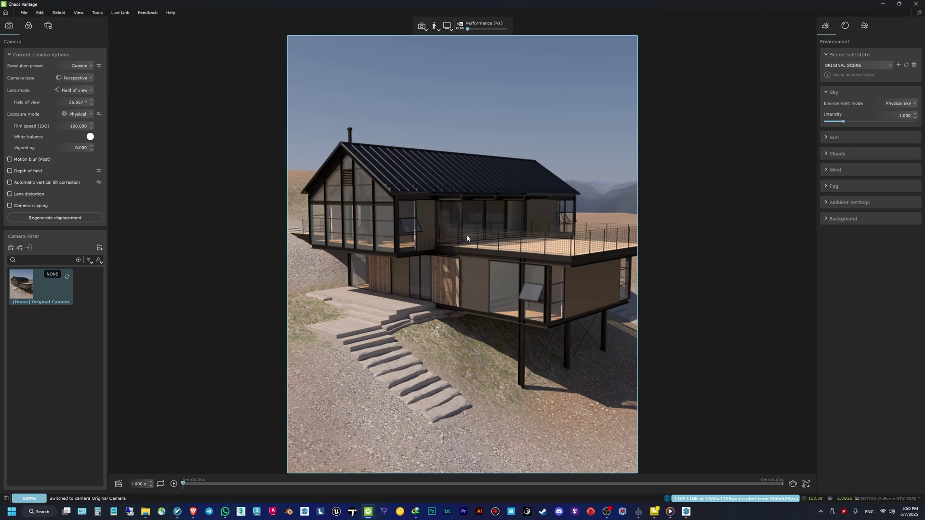
left_click_drag(374, 2, 924, 174)
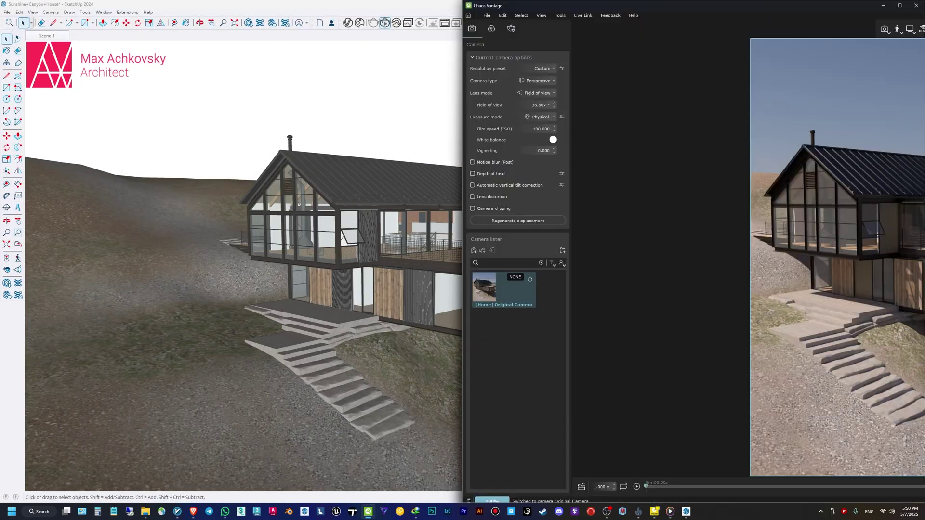
left_click(67, 111)
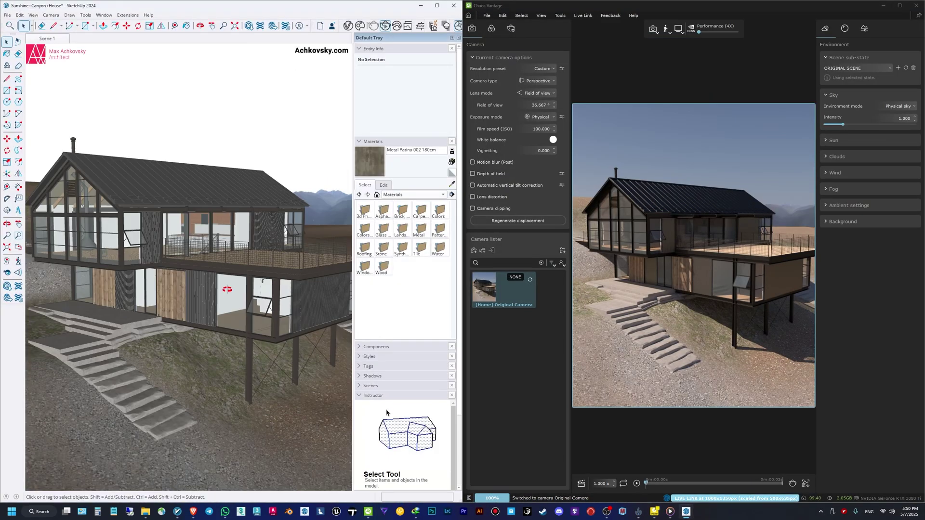
Move the lower-floor corrugated wall panel beside the wooden cladding as a live link test, and undo the move
scroll(156, 293, "up", 10)
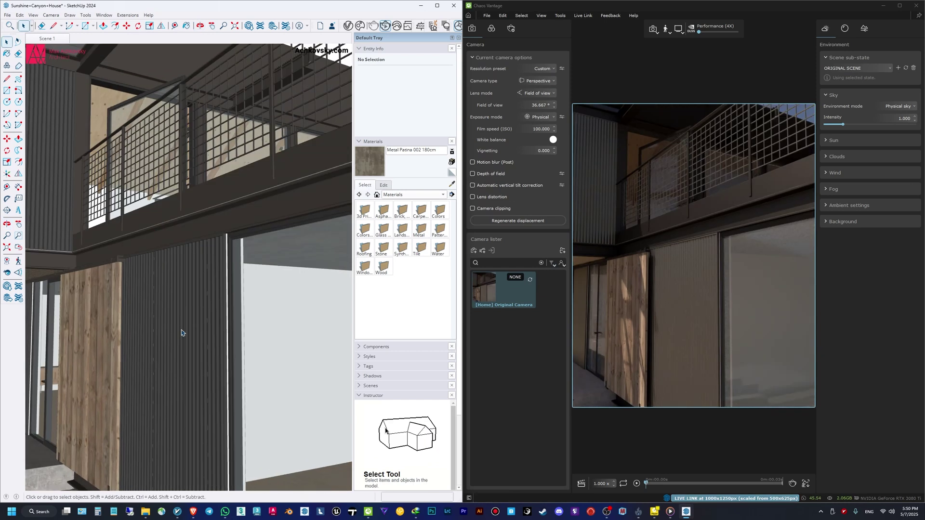
key("space")
scroll(188, 312, "down", 5)
left_click(186, 320)
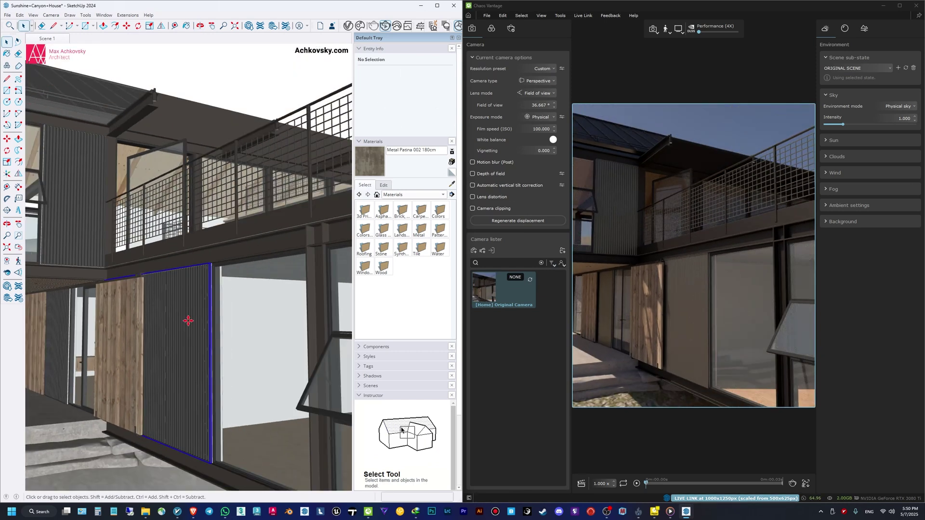
key("m")
left_click(186, 319)
left_click(213, 259)
key("ctrl+z")
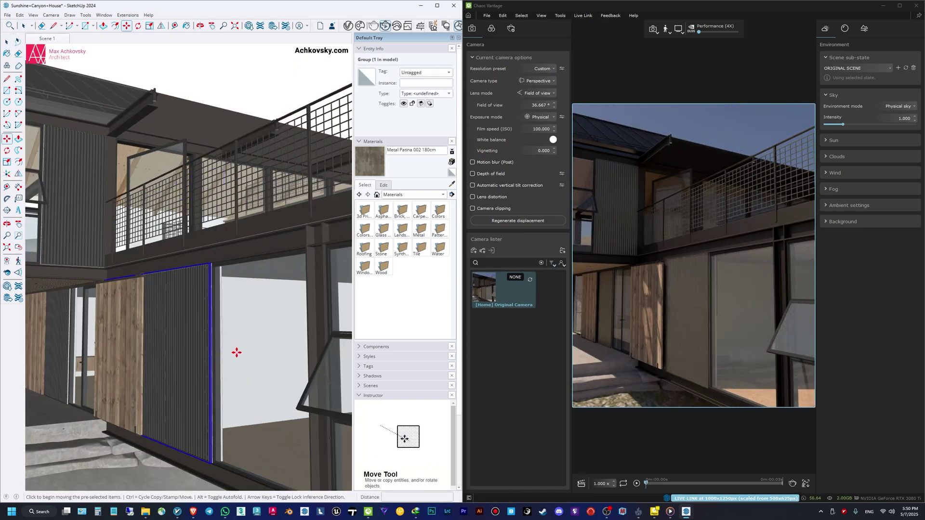
scroll(188, 314, "down", 3)
key("space")
scroll(203, 316, "down", 5)
middle_click_drag(203, 317, 196, 315)
key("ctrl+t")
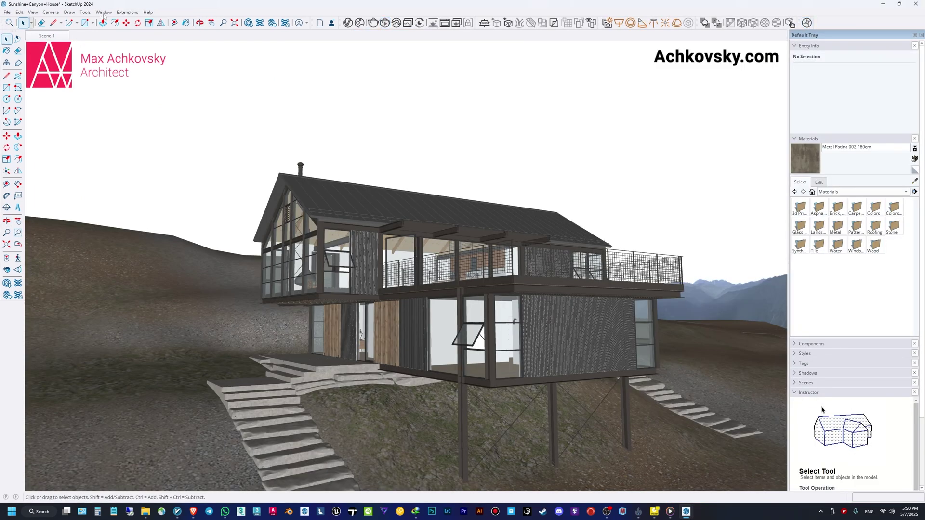
Export the SketchUp house model as a V-Ray scene
middle_click_drag(513, 283, 499, 233)
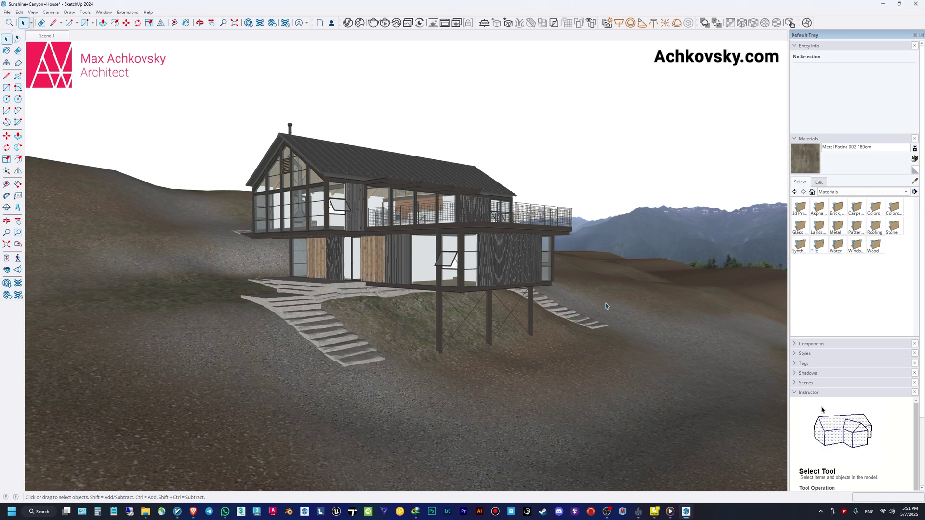
middle_click_drag(606, 306, 539, 327)
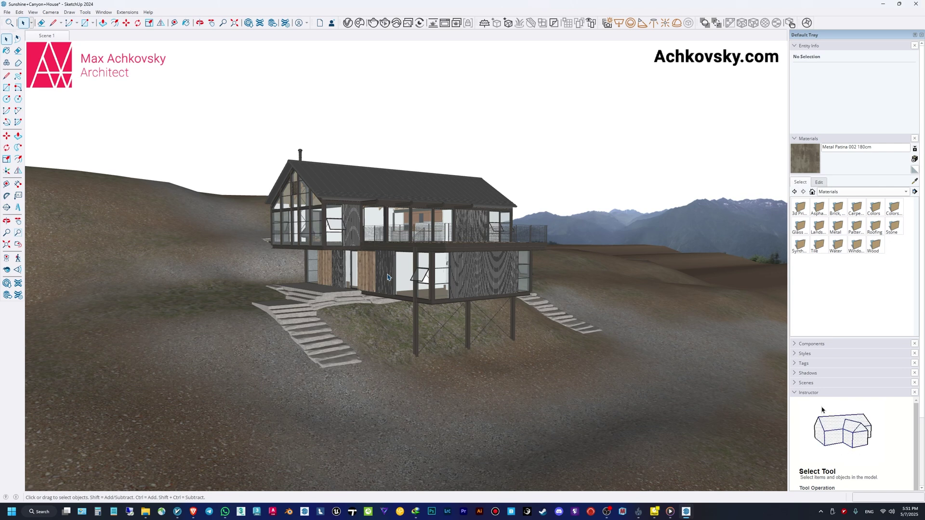
left_click(126, 13)
mouse_move(144, 57)
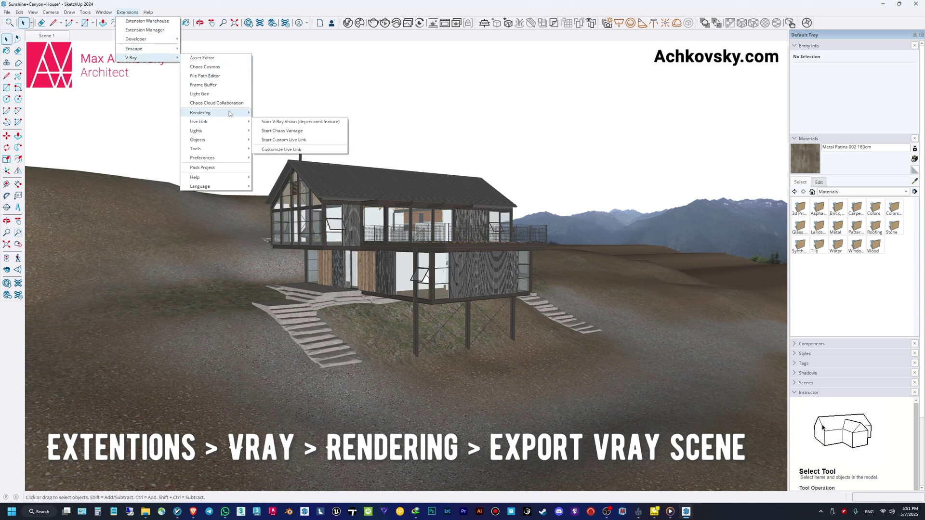
mouse_move(226, 113)
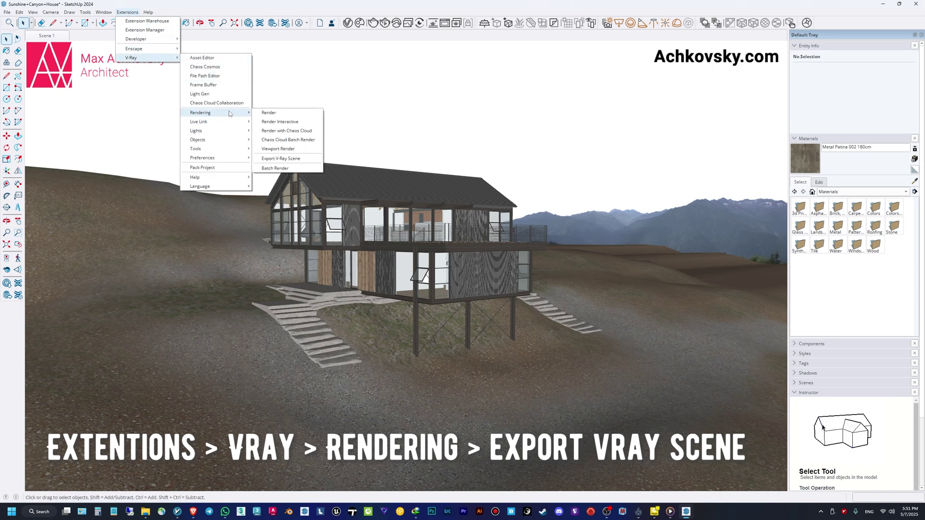
left_click(290, 162)
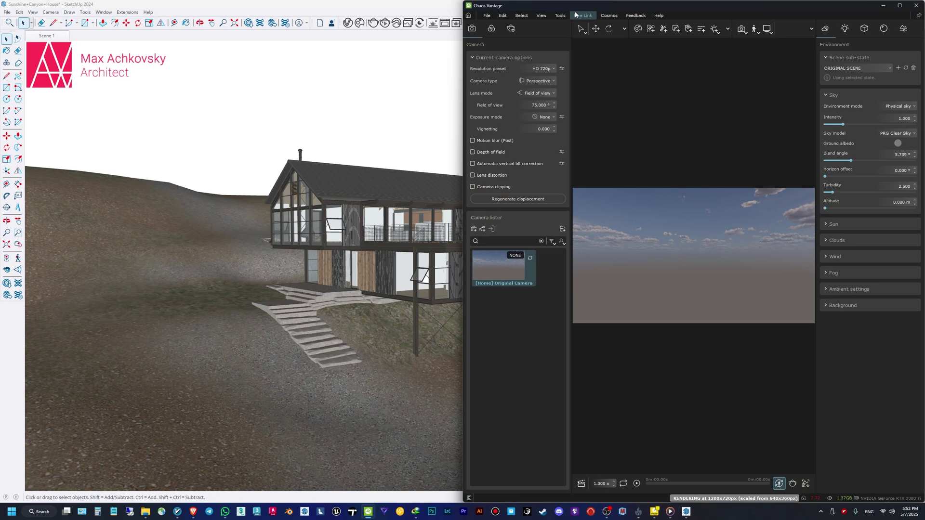
Switch to Chaos Vantage, maximize its window and open the exported scene file main.vrscene from the ep 2 folder
double_click(580, 6)
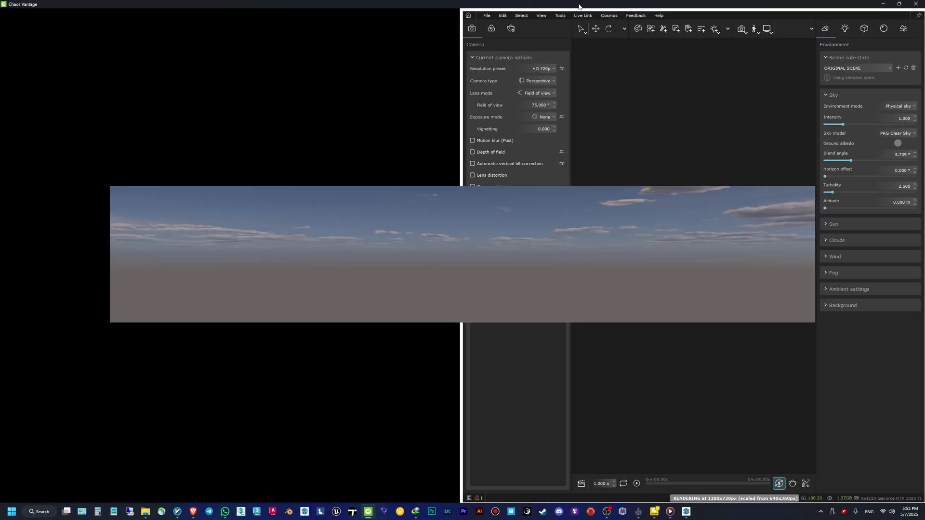
left_click(25, 12)
left_click(39, 29)
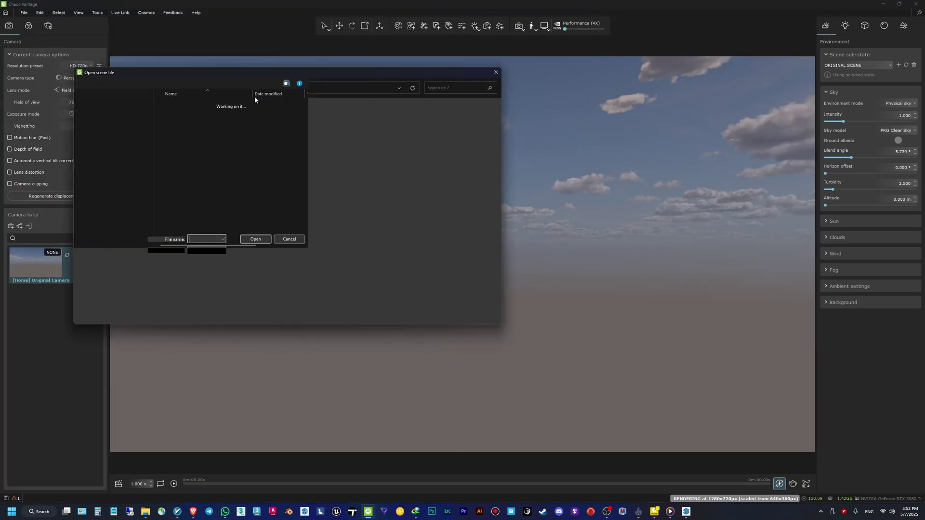
double_click(181, 135)
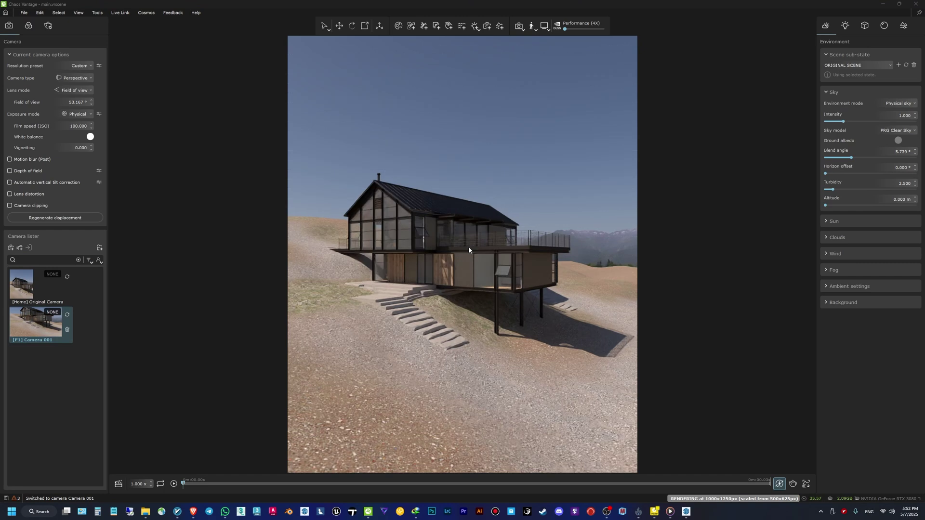
Save the project as main.vantage in the ep 2 folder, replacing the existing file
left_click(23, 13)
left_click(35, 101)
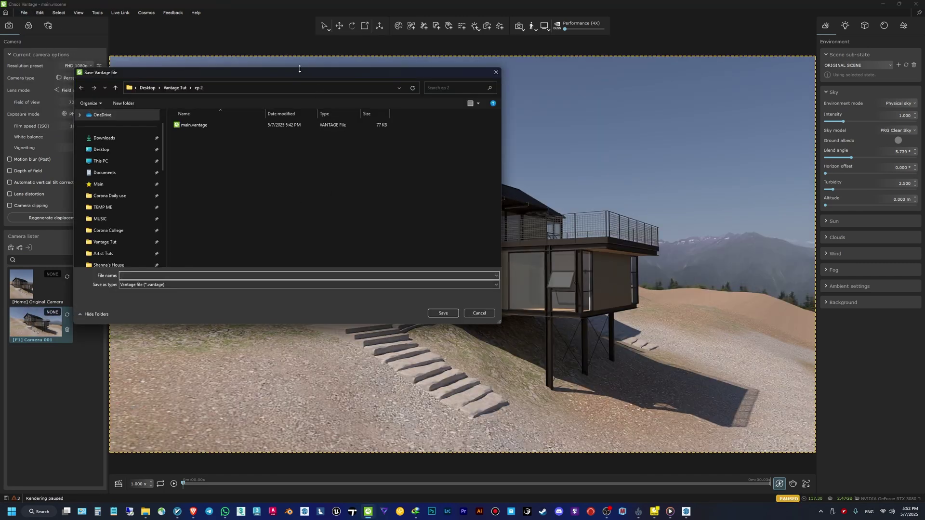
left_click_drag(299, 69, 344, 87)
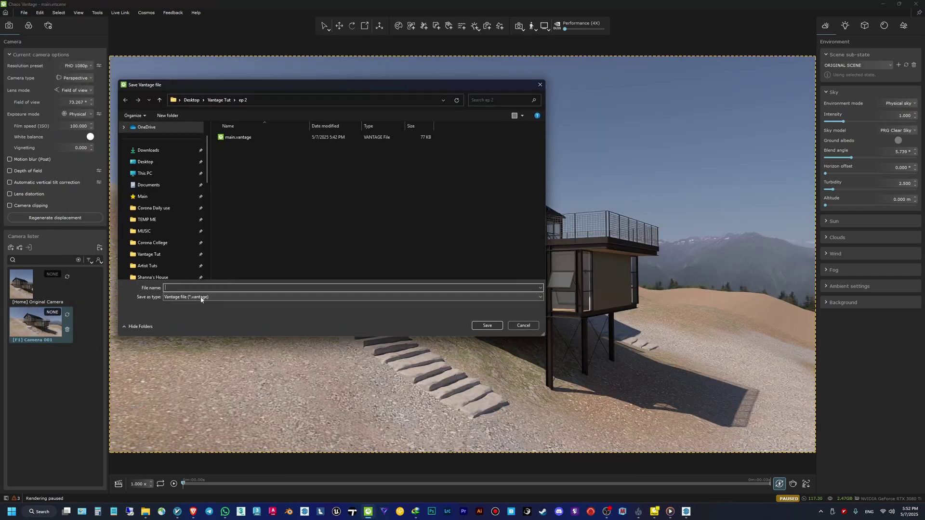
double_click(238, 136)
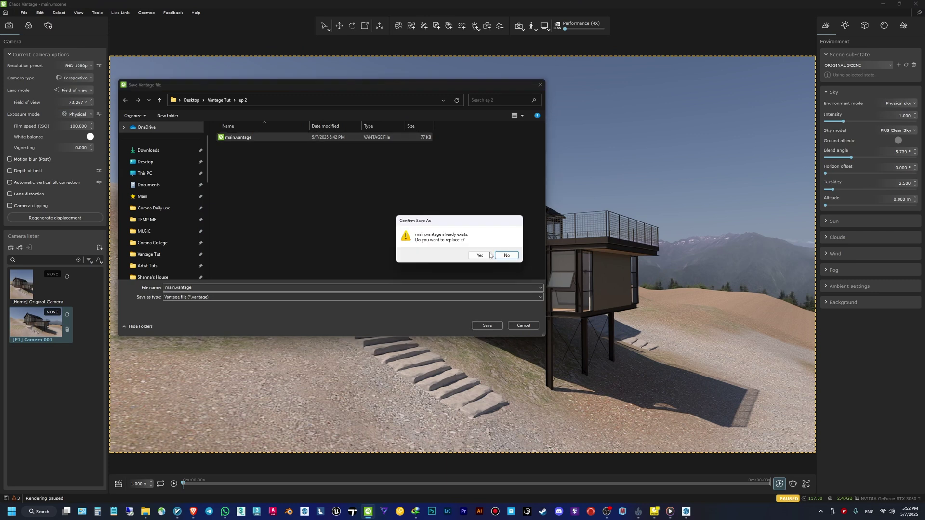
left_click(484, 276)
Examine the house, the surrounding terrain and the entrance steps in the rendered view from several angles and distances
middle_click_drag(468, 326, 452, 321)
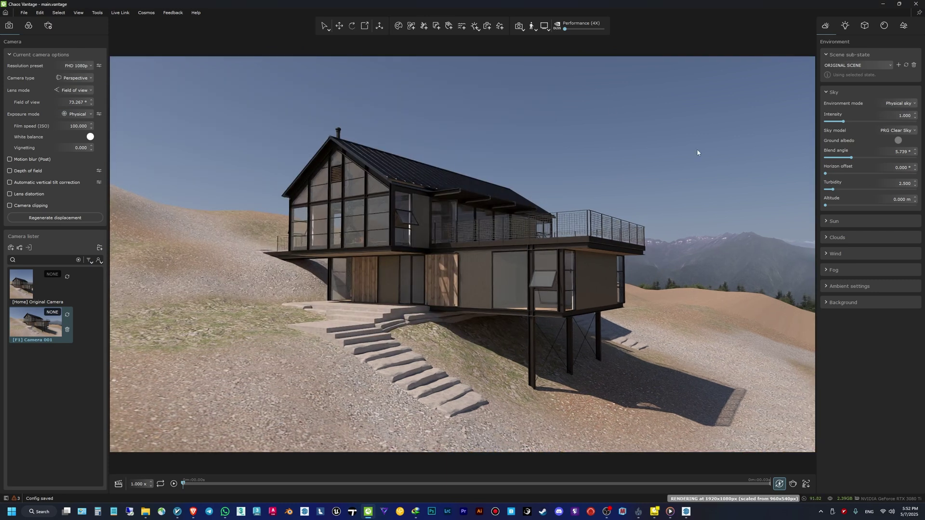
left_click_drag(483, 271, 484, 272, "alt")
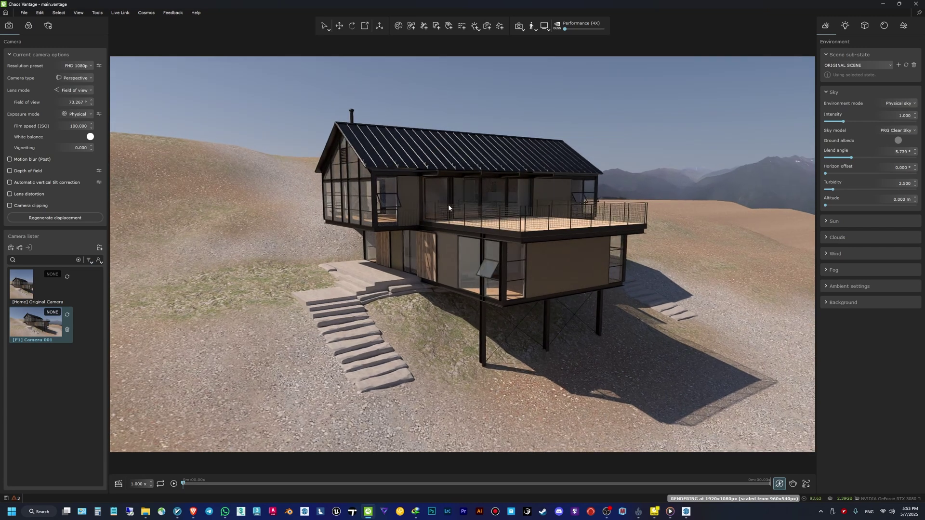
middle_click_drag(320, 293, 398, 293)
scroll(398, 293, "up", 4)
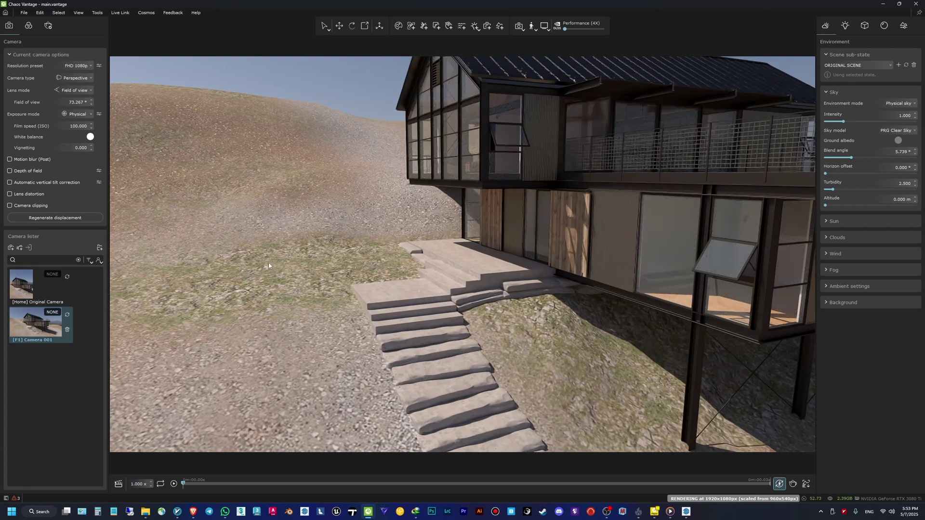
left_click_drag(268, 265, 309, 284)
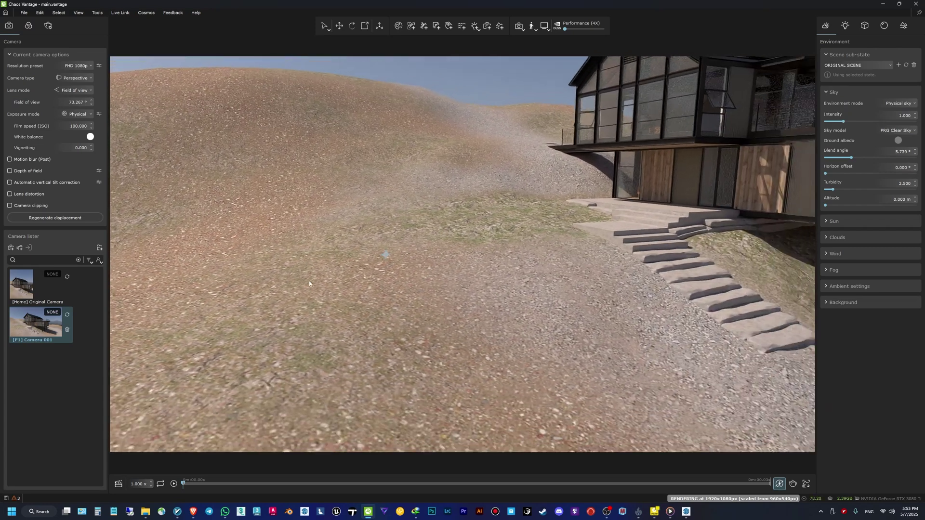
scroll(309, 284, "down", 10)
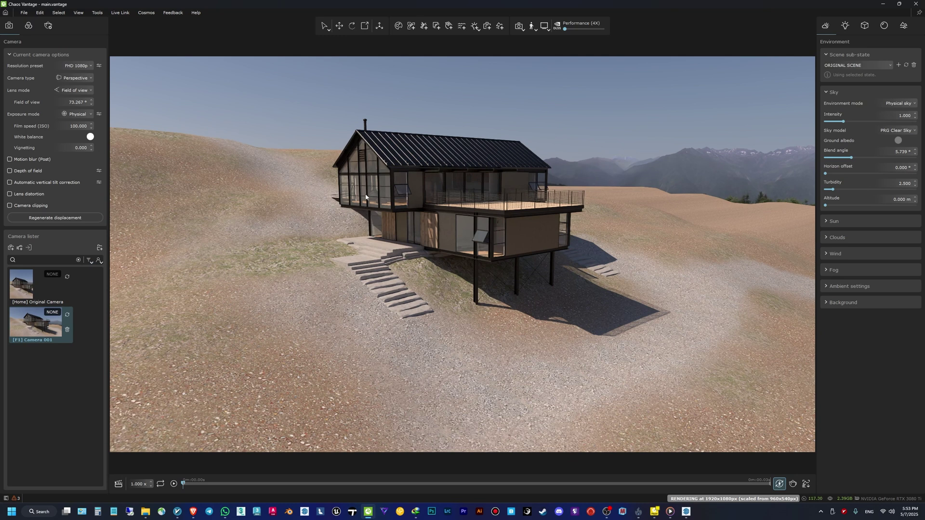
left_click(42, 12)
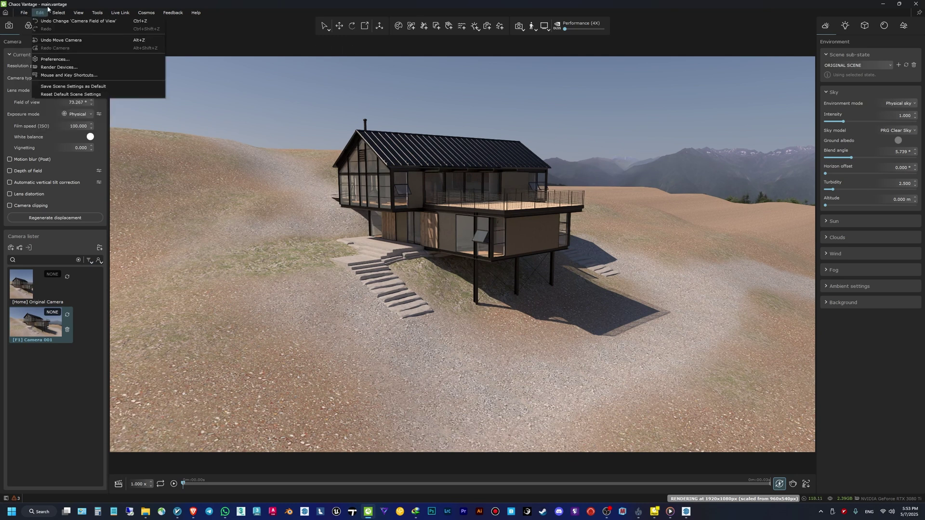
left_click(67, 7)
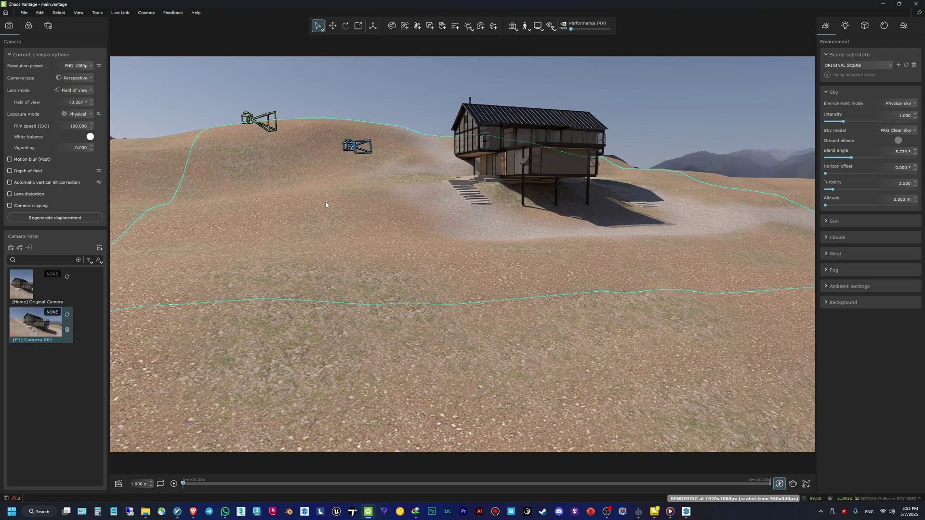
left_click_drag(357, 330, 503, 212)
scroll(503, 212, "up", 1)
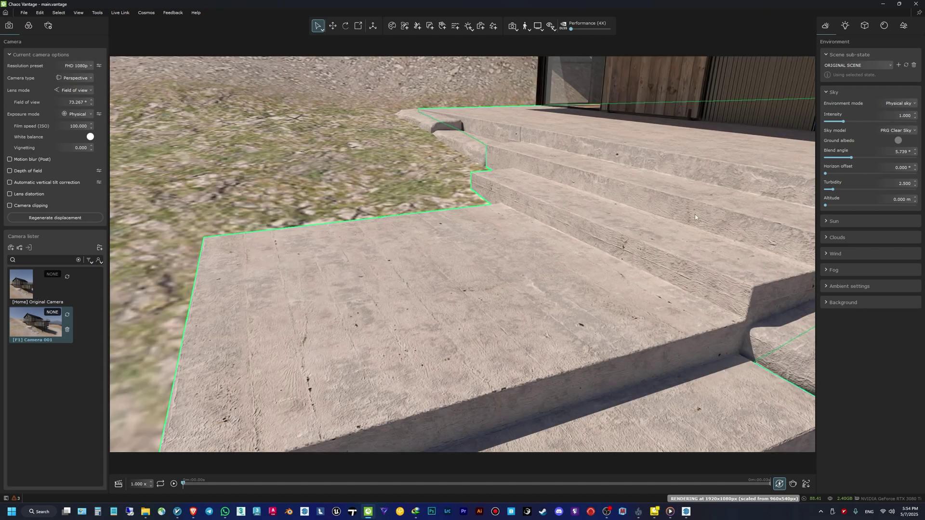
Search the Chaos Cosmos vegetation models under Flowers, grass & rocks for "grass"
left_click(392, 26)
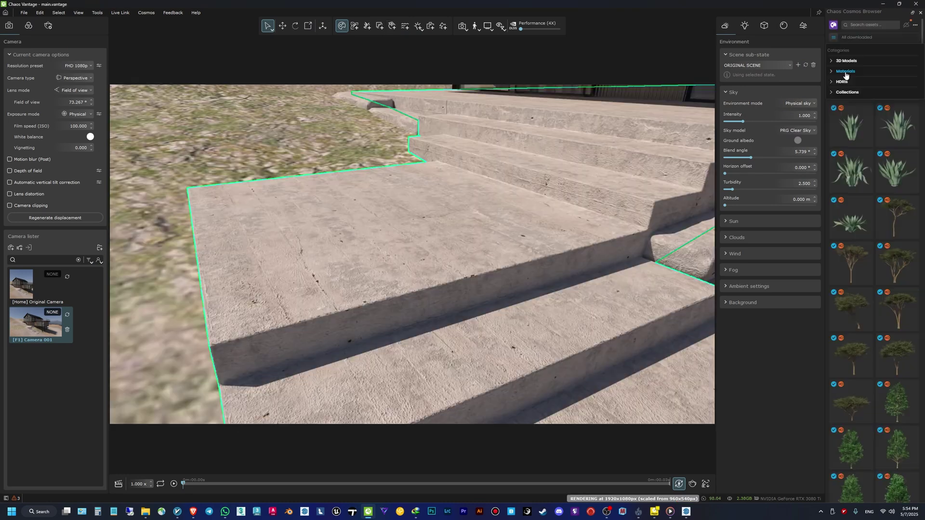
left_click(846, 61)
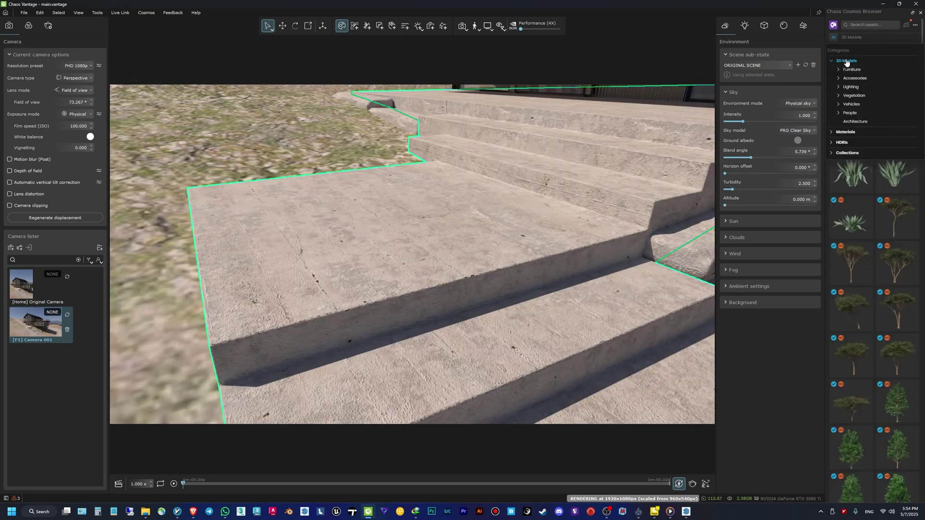
left_click(853, 95)
left_click(862, 131)
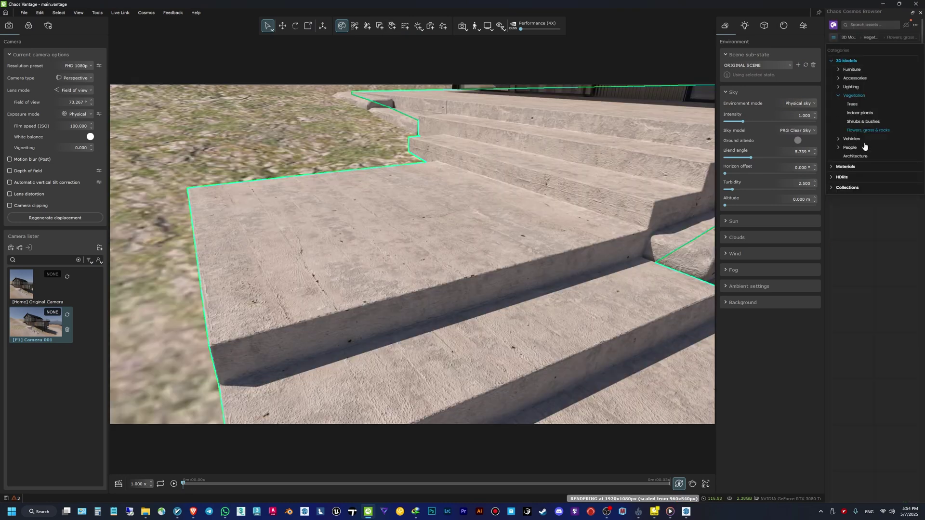
left_click(861, 24)
type("grass")
scroll(874, 241, "down", 2)
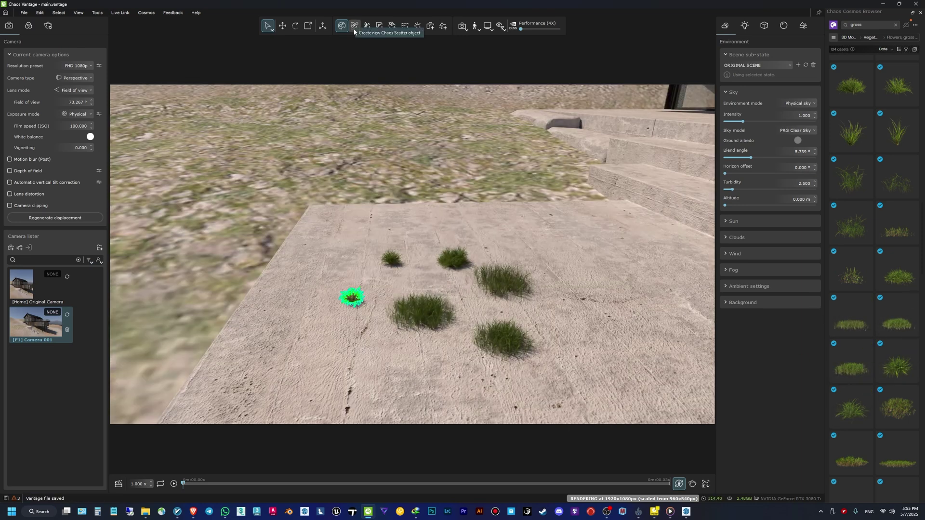
Create a new Chaos Scatter object and rename it "Scatter main grass"
left_click(354, 31)
double_click(773, 232)
key("BackSpace")
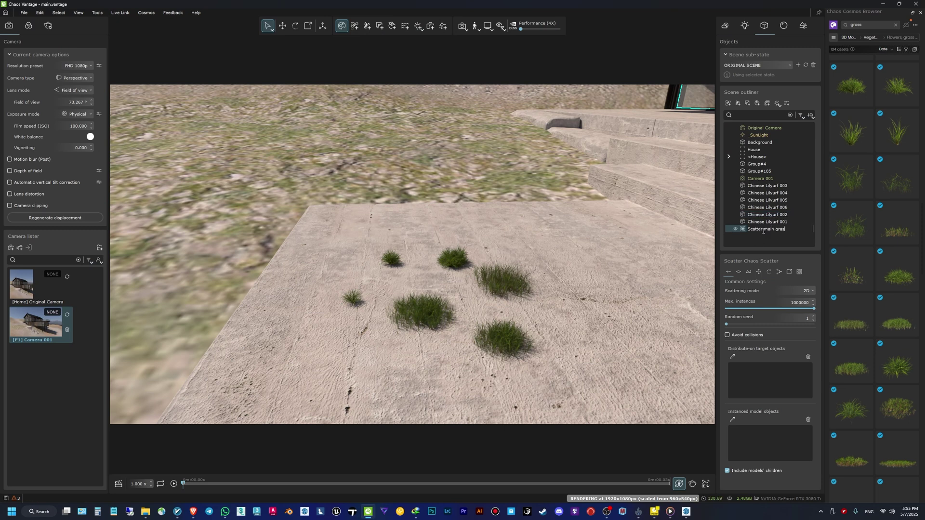
key("Return")
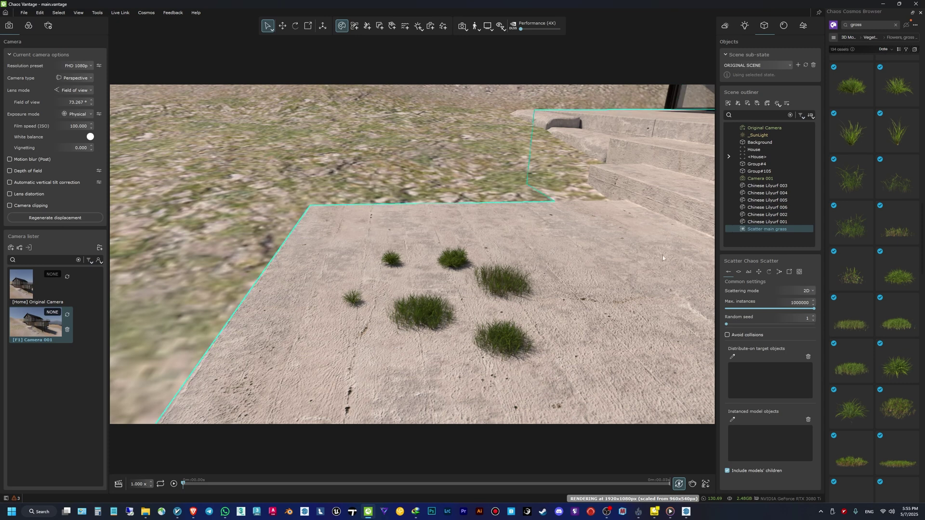
Review every settings section of the grass scatter object, including surface scattering, and return to its common settings
right_click_drag(530, 268, 542, 290)
scroll(519, 288, "up", 2)
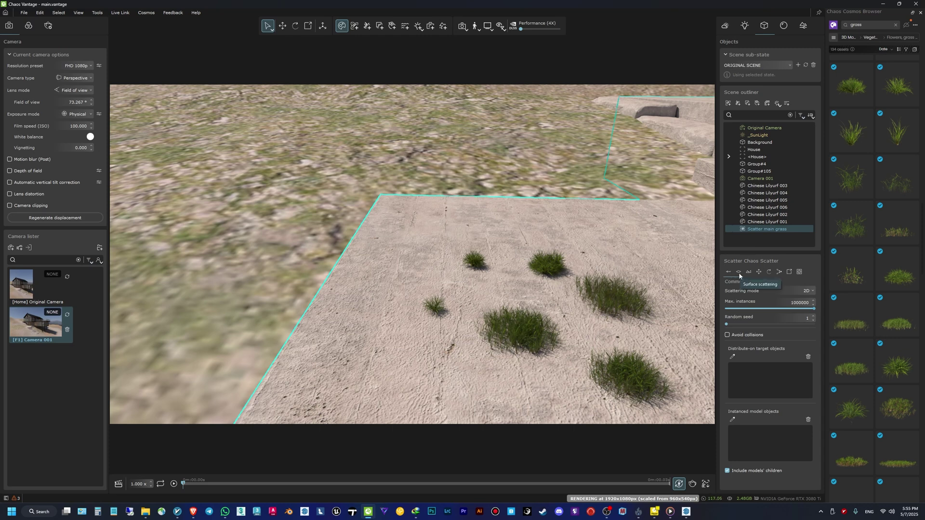
left_click(738, 273)
left_click(749, 273)
left_click(759, 273)
left_click(770, 273)
left_click(779, 272)
left_click(789, 272)
left_click(800, 272)
left_click(728, 272)
key("s")
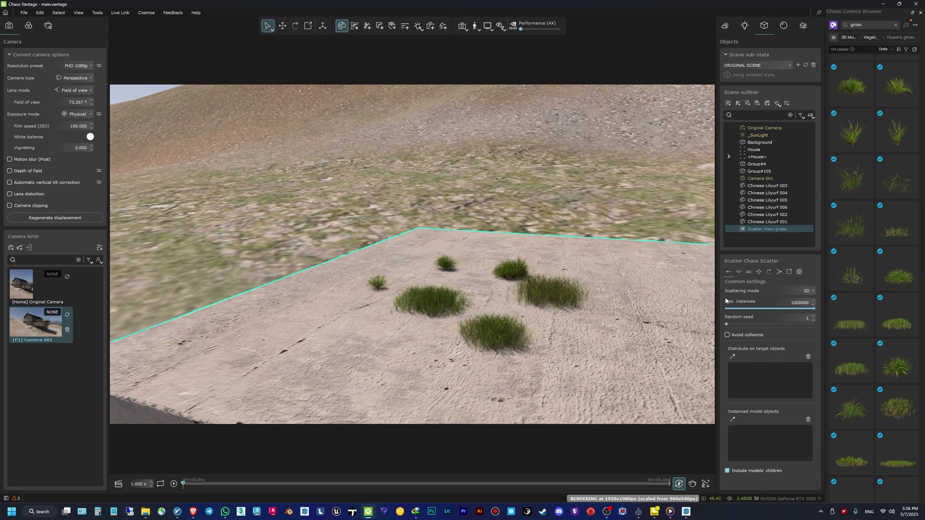
key("w")
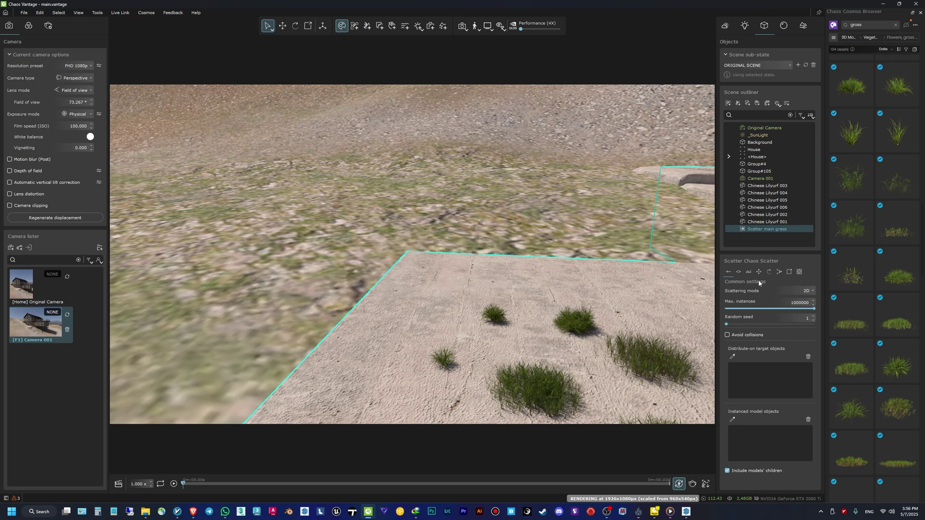
Assign the terrain Group#4 as the distribution target of the Scatter main grass object
key("a")
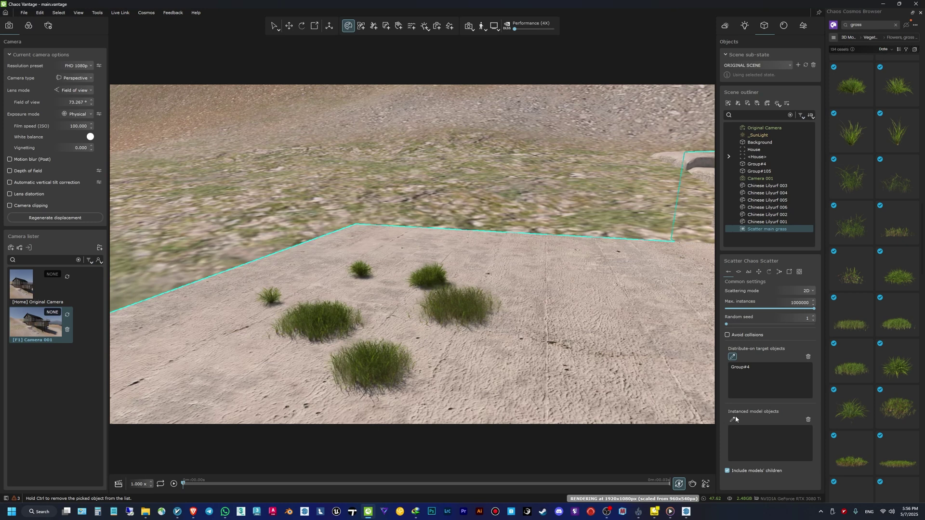
left_click(733, 420)
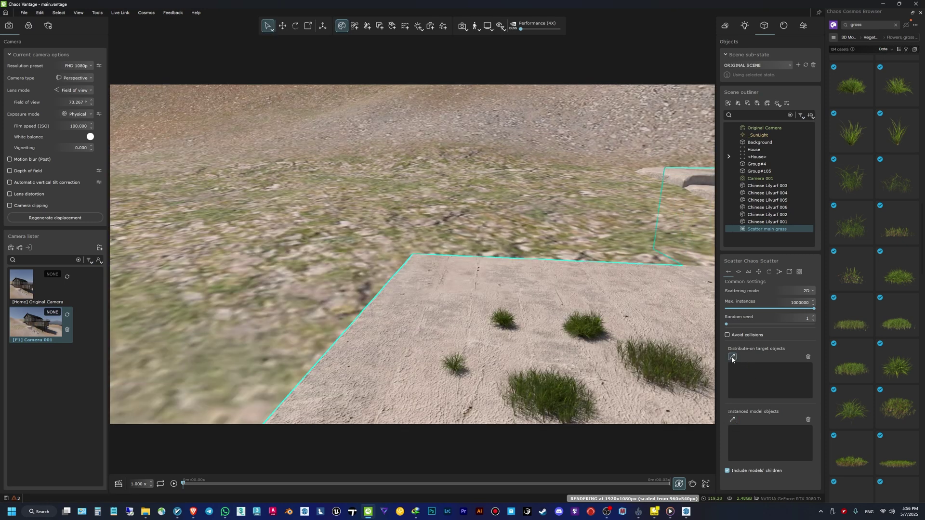
left_click(732, 357)
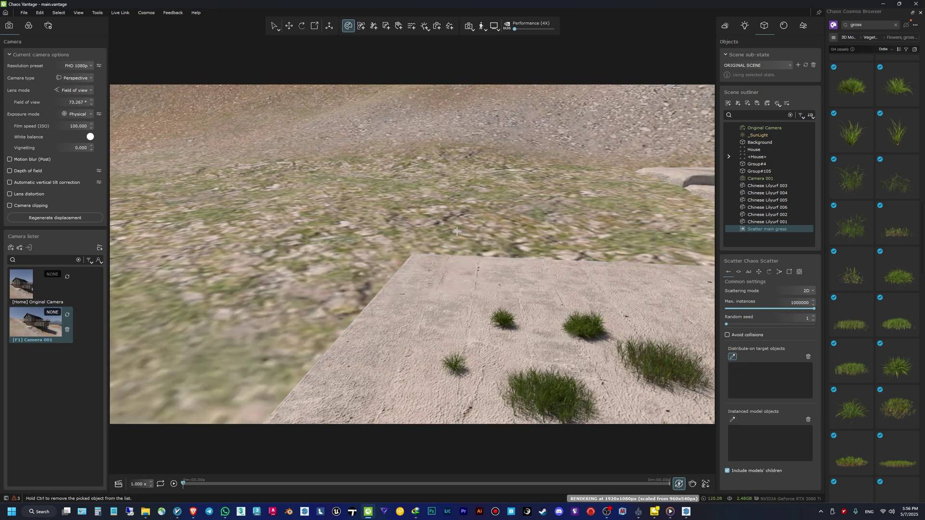
left_click(452, 228)
left_click_drag(452, 229, 362, 242)
scroll(363, 243, "down", 4)
scroll(417, 254, "up", 4)
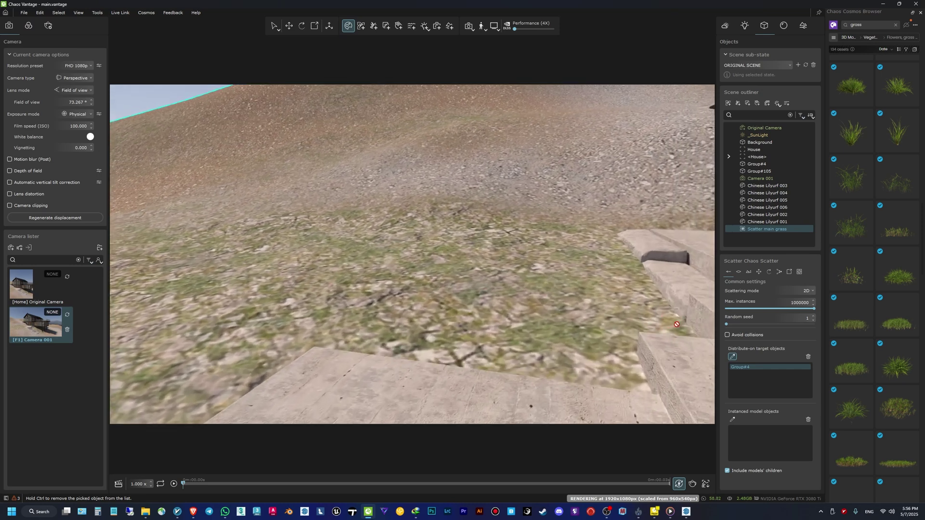
left_click_drag(417, 254, 473, 289)
Pick the six Chinese Lilyurf clumps on the concrete landing as the instanced models of the main grass scatter
left_click(733, 420)
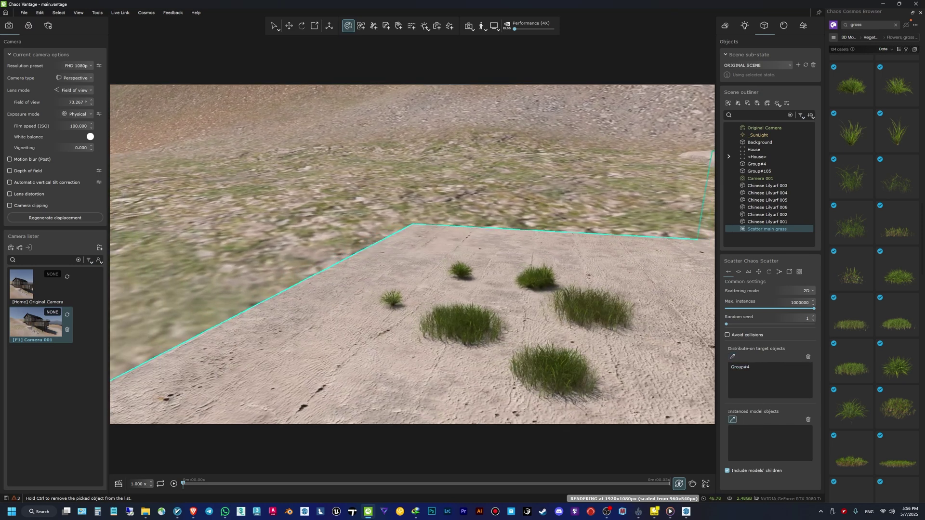
left_click(551, 372)
left_click(457, 321)
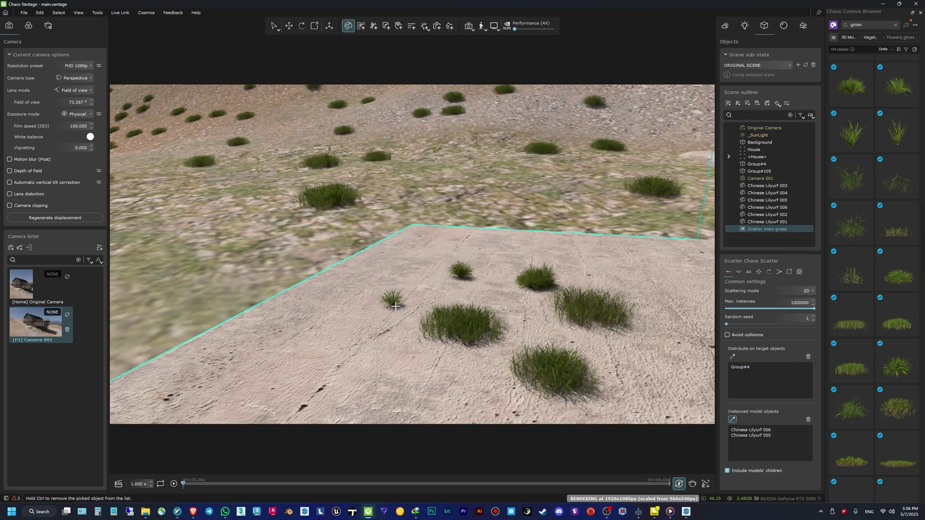
left_click(393, 299)
left_click(460, 271)
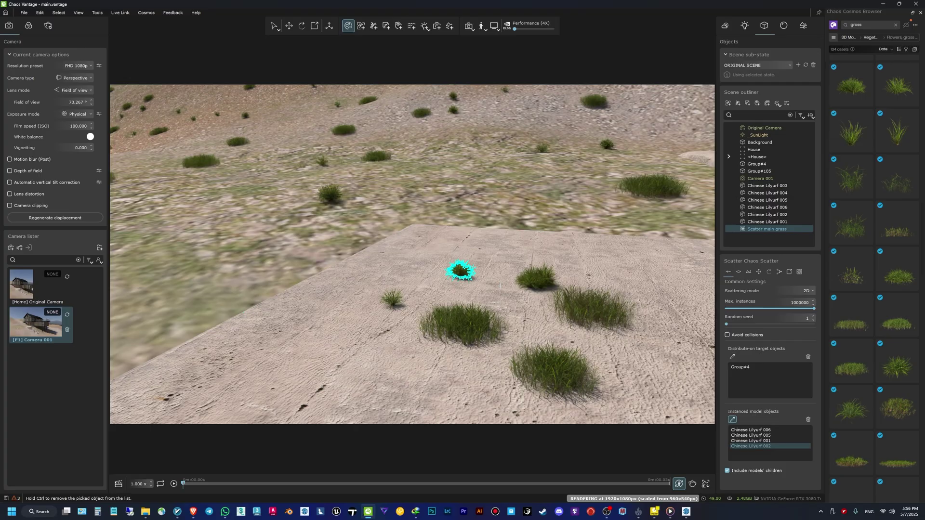
left_click(543, 281)
left_click(592, 308)
scroll(578, 304, "down", 8)
scroll(458, 369, "down", 4)
right_click_drag(457, 369, 438, 269)
scroll(443, 289, "up", 4)
scroll(438, 268, "up", 4)
scroll(438, 267, "down", 4)
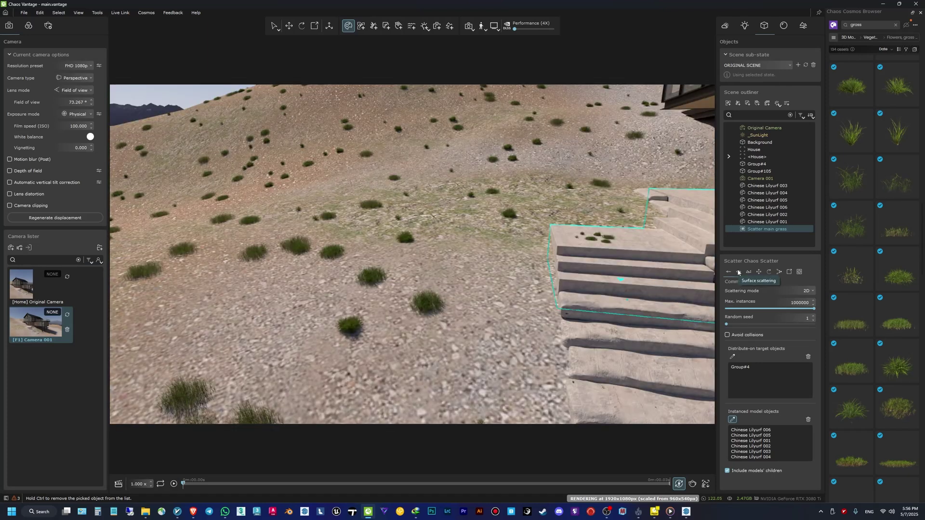
Try the Stretched patches low pattern in the main grass surface scattering, and return the pattern to None
left_click(739, 273)
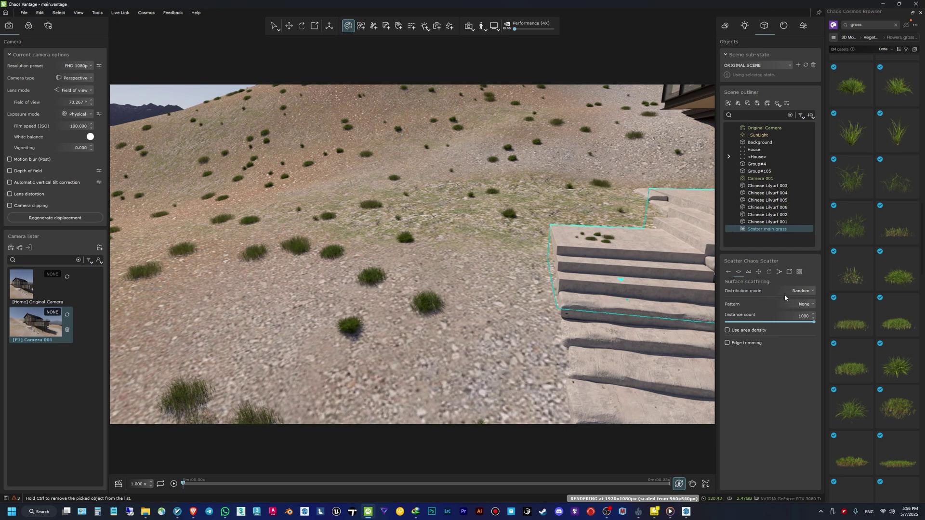
left_click(804, 304)
left_click(797, 373)
left_click(804, 319)
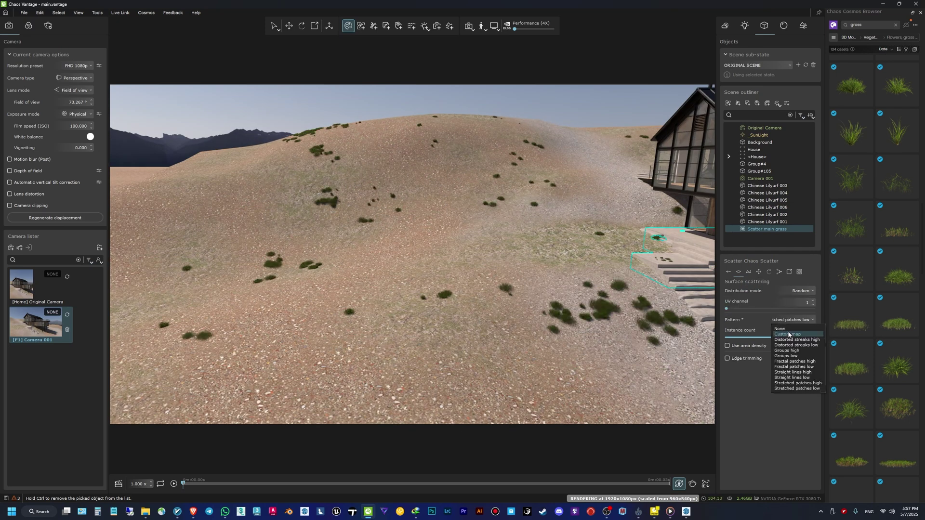
left_click(780, 329)
scroll(562, 286, "up", 5)
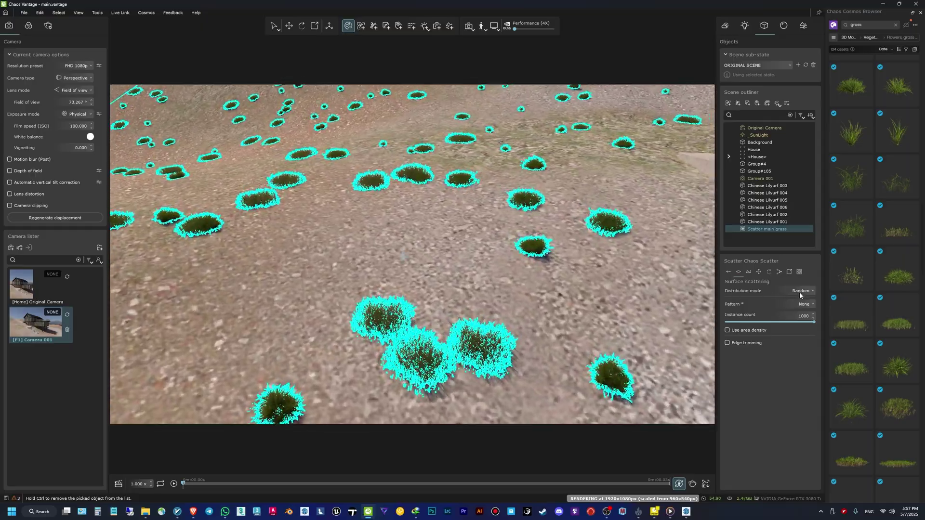
Set the main grass scatter's surface instance count to 10000
left_click_drag(802, 316, 787, 390)
type("0")
key("Return")
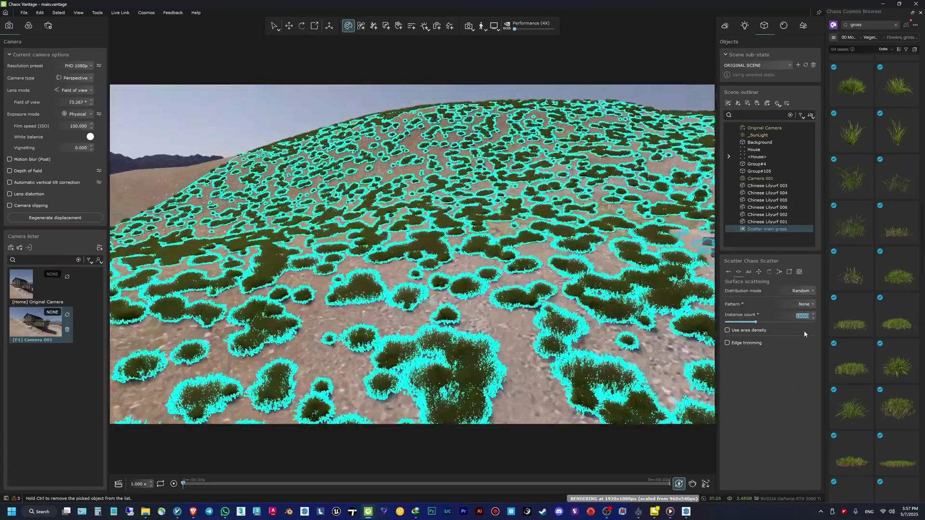
left_click(804, 316)
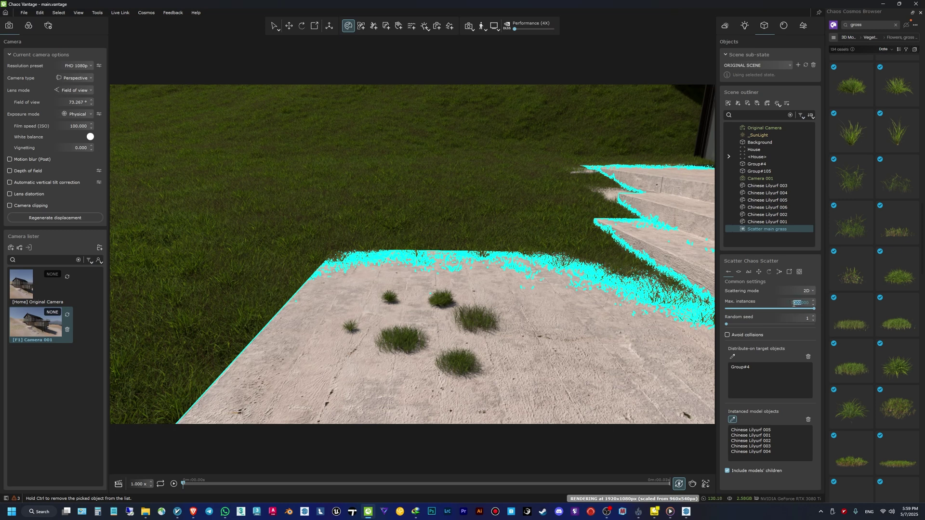
Place the Cosmos models Flower Meadow 003, 006 and 005 on the concrete landing near the grass clumps
right_click_drag(443, 221, 738, 236)
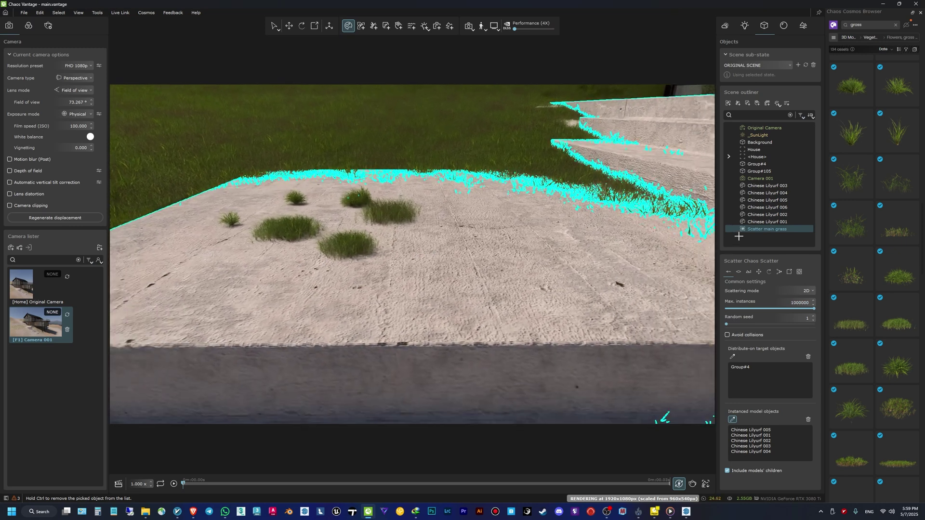
scroll(885, 276, "down", 5)
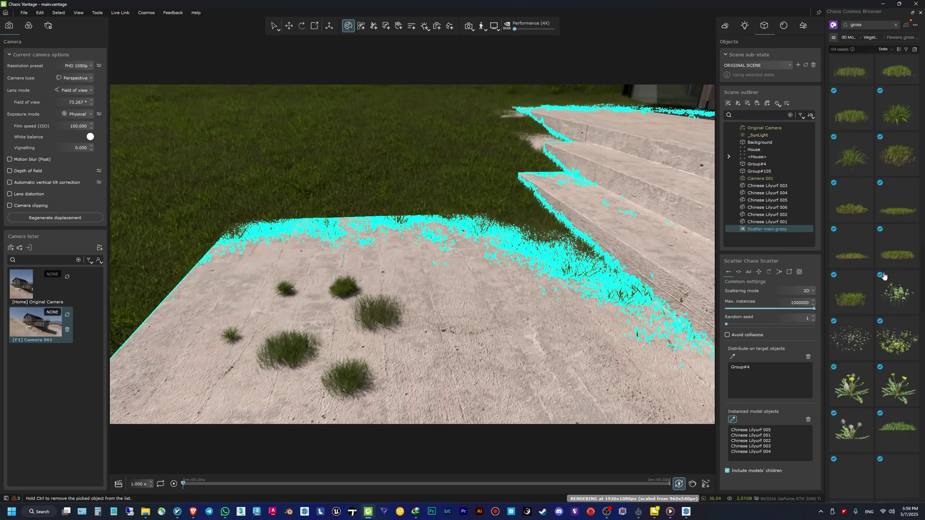
left_click_drag(880, 301, 503, 333)
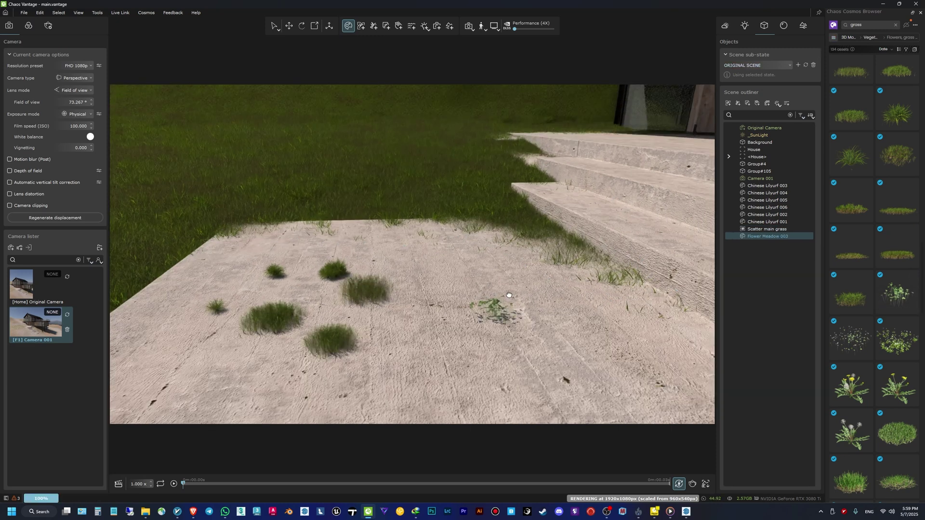
scroll(510, 300, "up", 3)
left_click(274, 27)
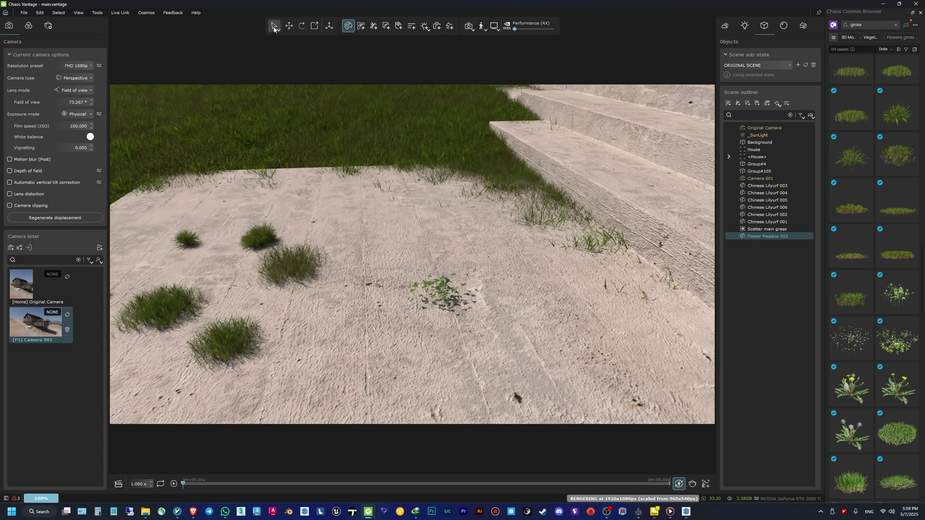
scroll(902, 357, "down", 3)
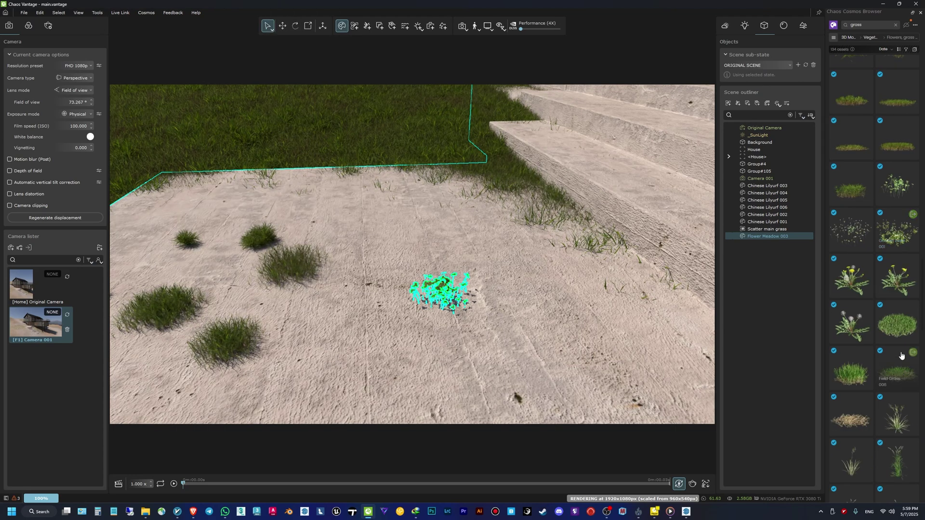
left_click_drag(905, 280, 492, 351)
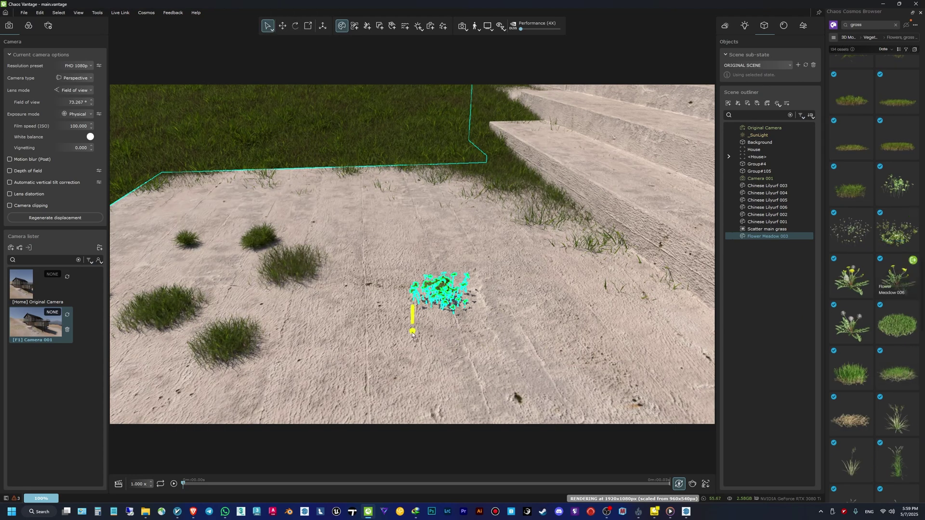
left_click_drag(413, 335, 412, 336)
left_click_drag(851, 323, 474, 339)
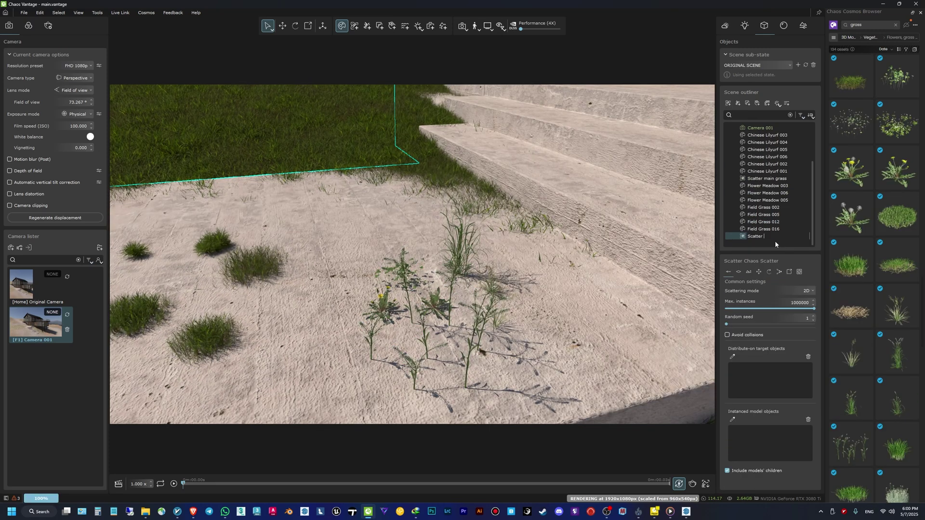
Name the new scatter object "Scatter field grass" and replace its mistakenly picked target, Scatter main grass, with the terrain Group#4
key("Return")
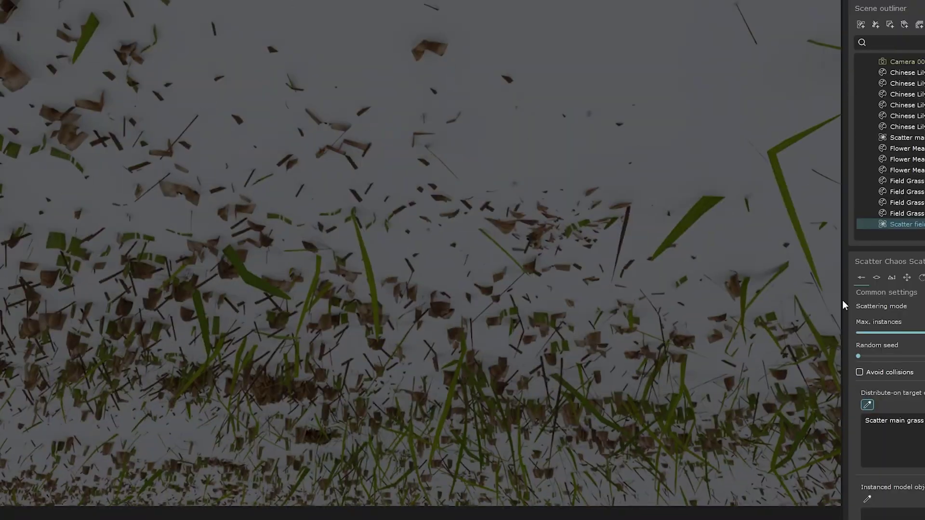
left_click(894, 420)
key("Delete")
left_click(870, 407)
Pick the Flower Meadow and Field Grass plants on the landing as the instanced models of Scatter field grass
left_click(867, 499)
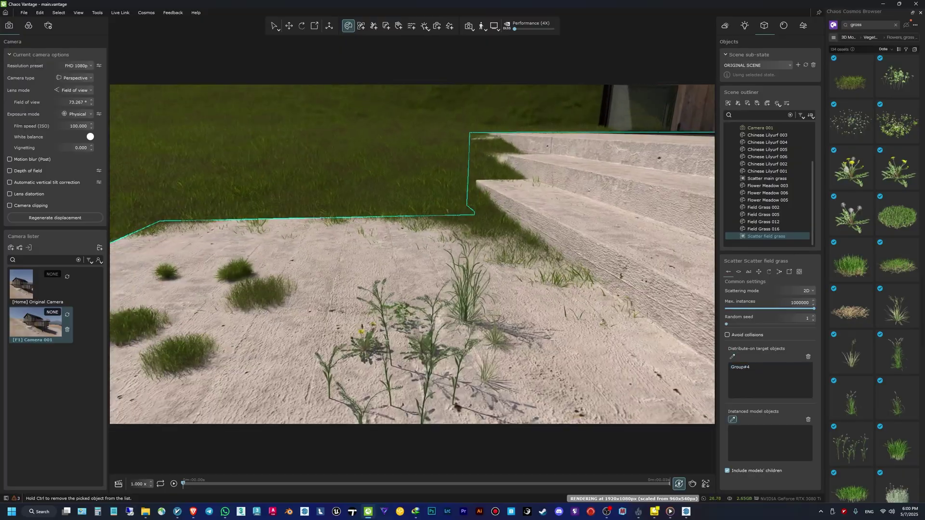
left_click(251, 366)
left_click(385, 371)
left_click(414, 349)
left_click(413, 349)
left_click(461, 346)
left_click(528, 341)
scroll(525, 338, "down", 5)
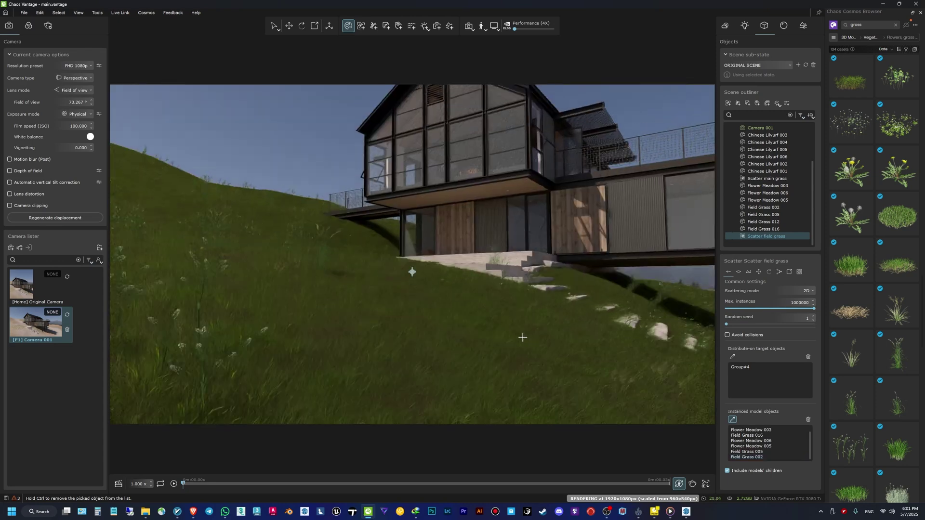
left_click_drag(522, 336, 318, 254)
Set the field grass scatter's surface pattern to Distorted streaks high with an instance count of 10000
left_click(739, 271)
left_click_drag(482, 260, 374, 254)
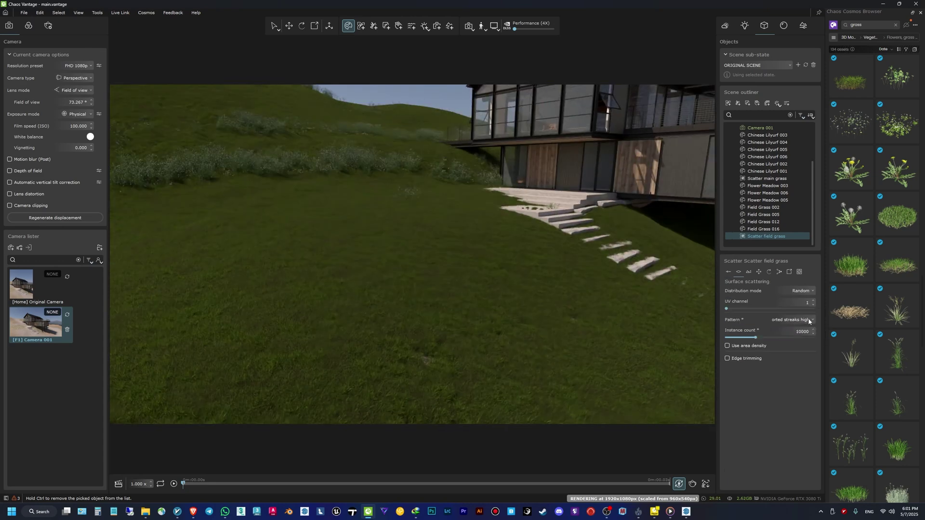
scroll(808, 321, "up", 1)
left_click_drag(810, 332, 798, 333)
Place the Cosmos models Field Grass 010 and Field Grass 006 on the landing in front of the lilyturf clumps
left_click(728, 272)
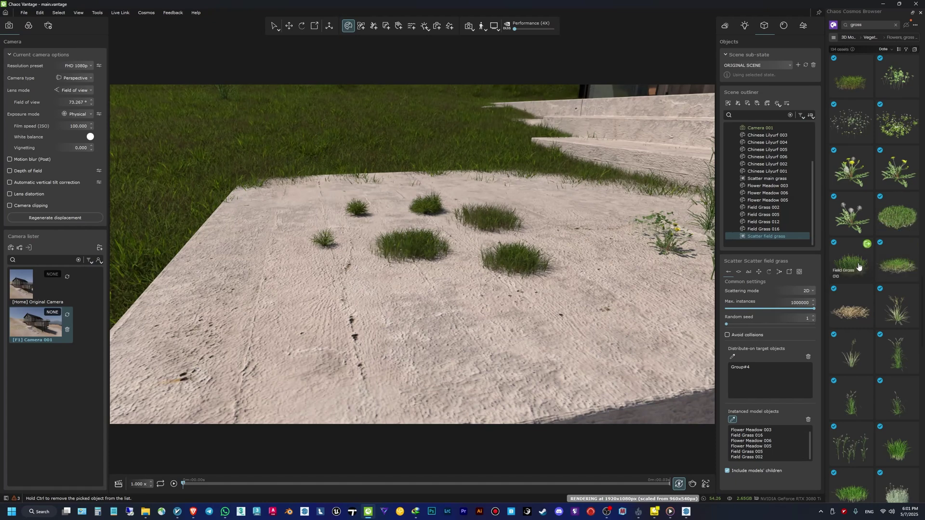
left_click_drag(857, 268, 343, 333)
left_click_drag(897, 265, 424, 325)
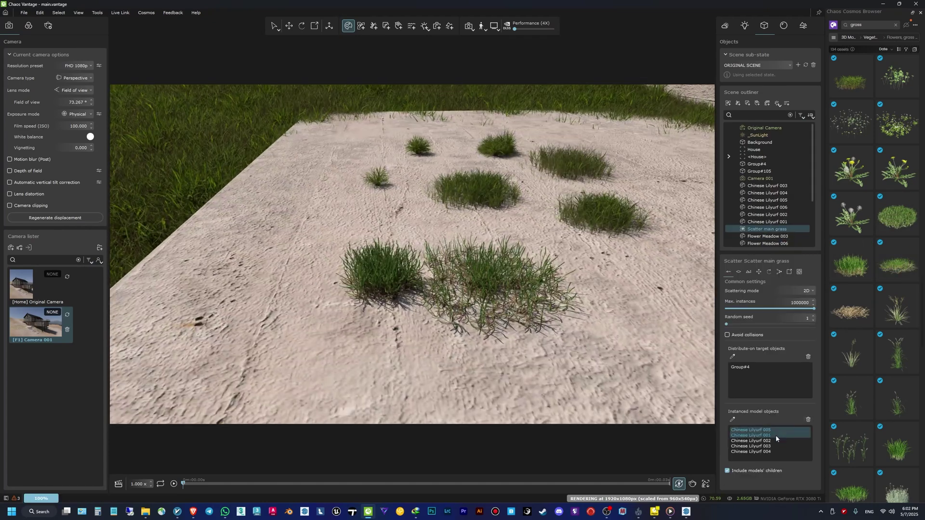
Replace the Chinese Lilyurf models in Scatter main grass with the placed Field Grass 010 and Field Grass 006
left_click(733, 419)
left_click(381, 275)
left_click(487, 284)
left_click(808, 420)
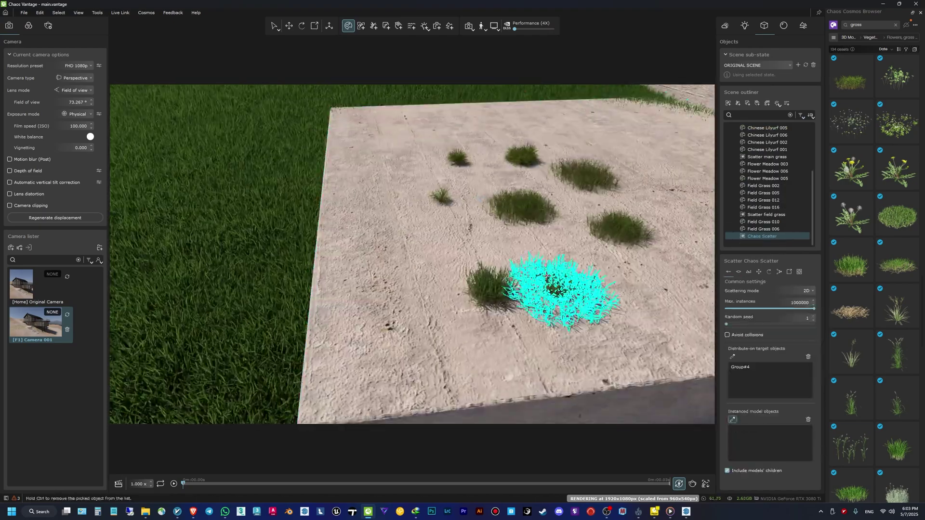
Try the Stretched patches high pattern on the new Chaos Scatter object, and revert its pattern to None
left_click(805, 304)
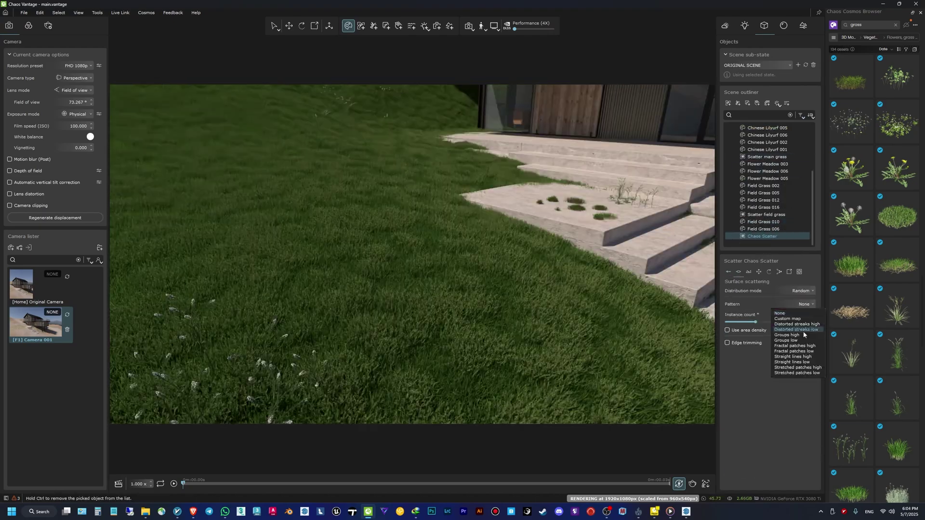
left_click(803, 331)
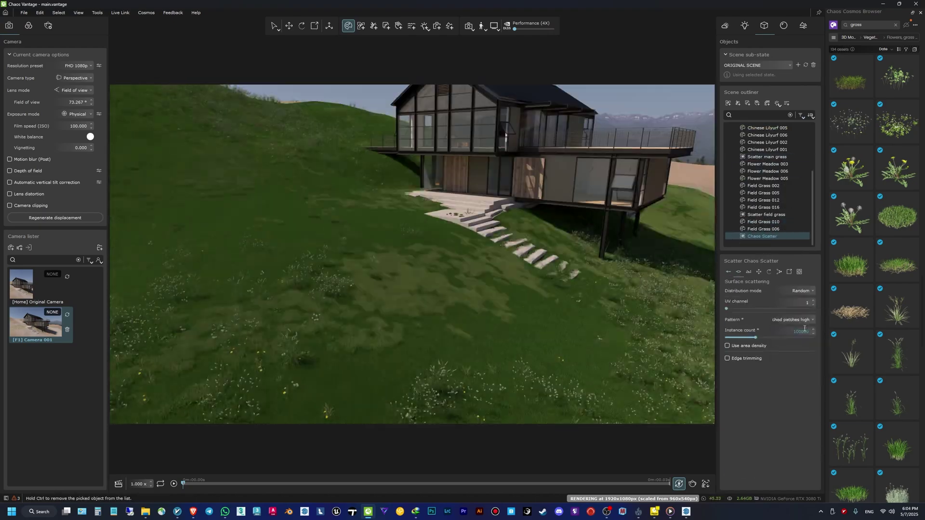
key("ctrl+z")
scroll(427, 244, "up", 6)
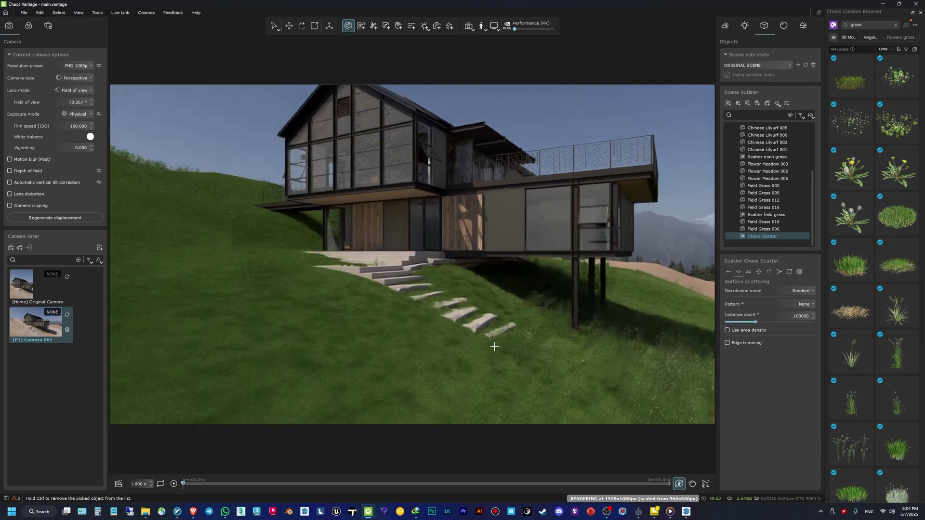
right_click_drag(523, 361, 510, 366)
right_click_drag(413, 246, 405, 361)
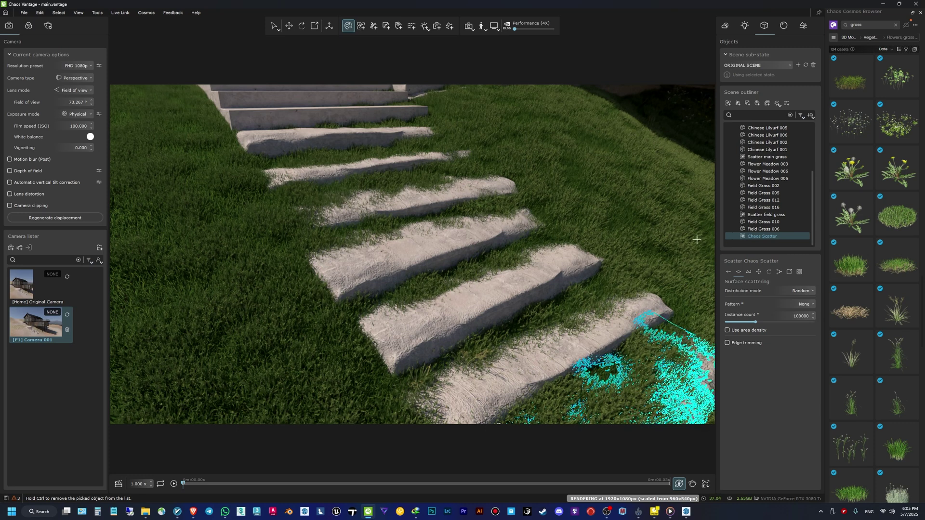
Pick the grass-covered lower stone step as an excluded area of the new Chaos Scatter object
left_click(749, 272)
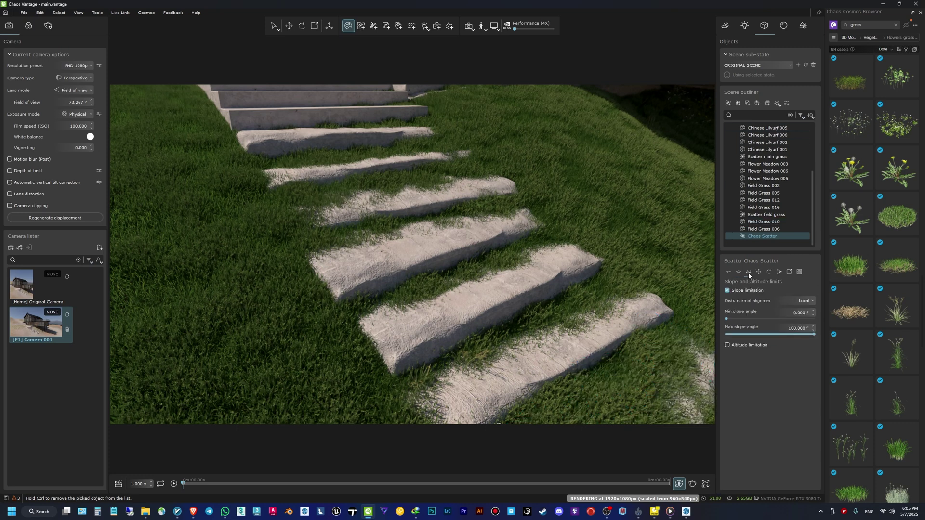
left_click(799, 273)
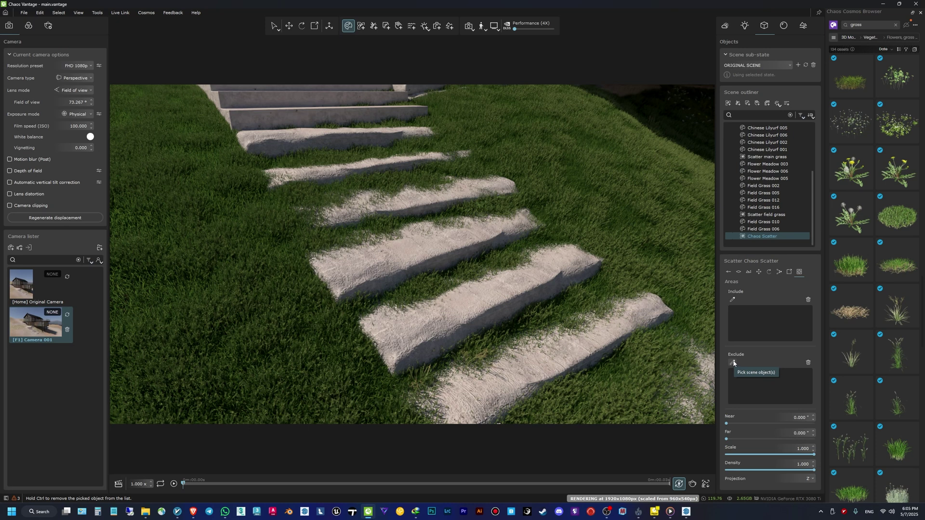
key("s")
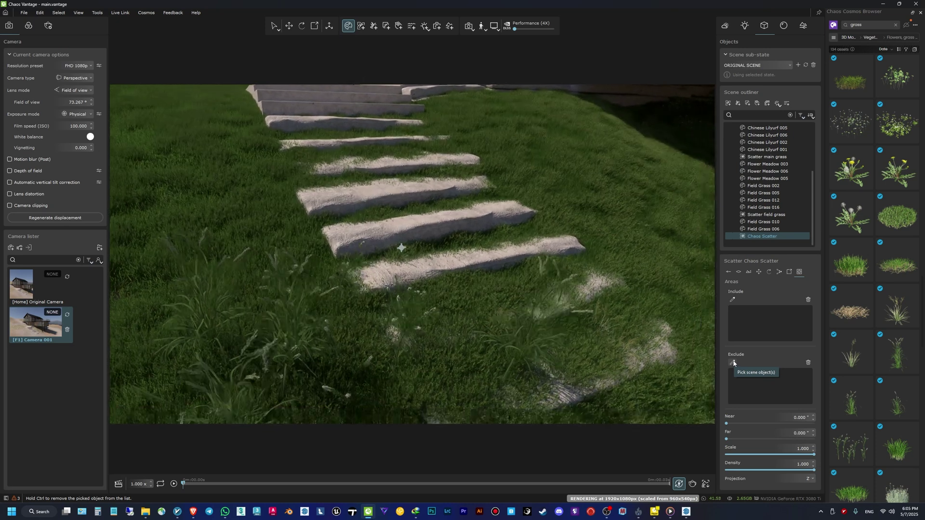
key("d")
key("q")
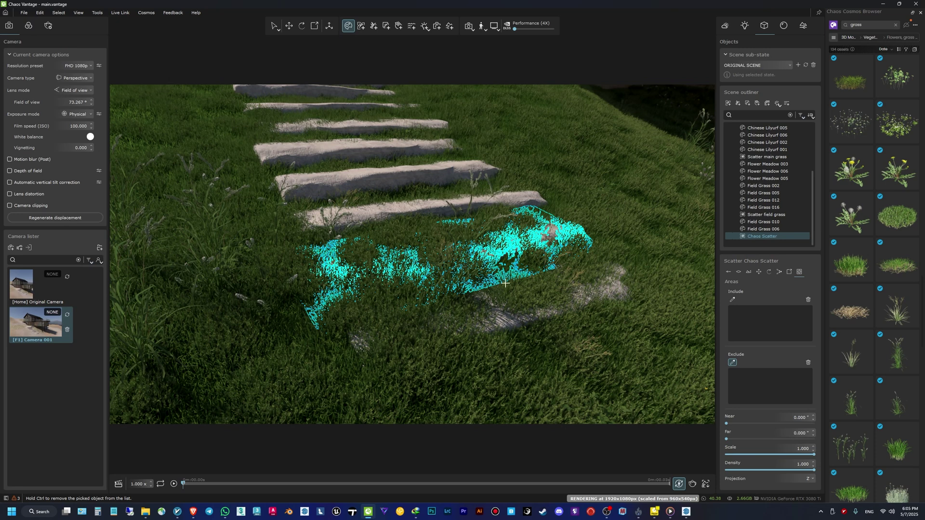
left_click(503, 256)
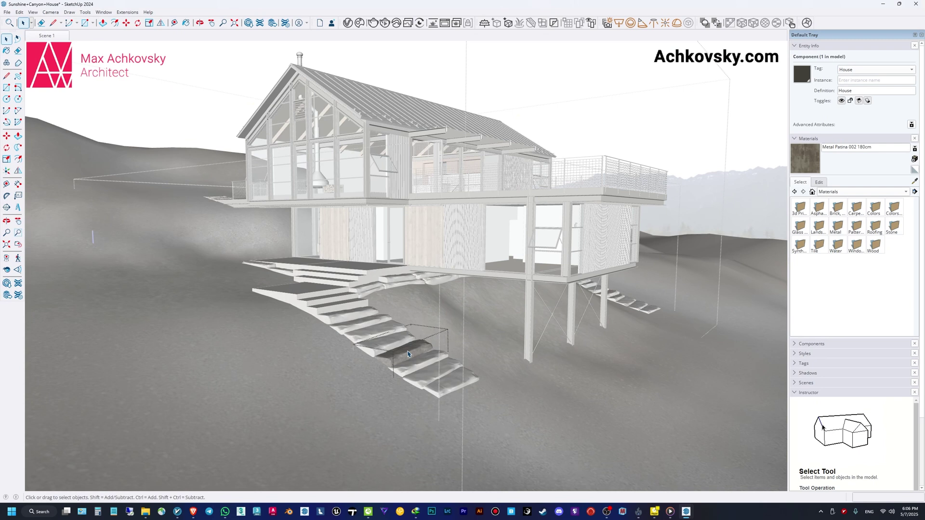
In SketchUp, select all the stone steps on both sides of the house and combine them into one group
key("Escape")
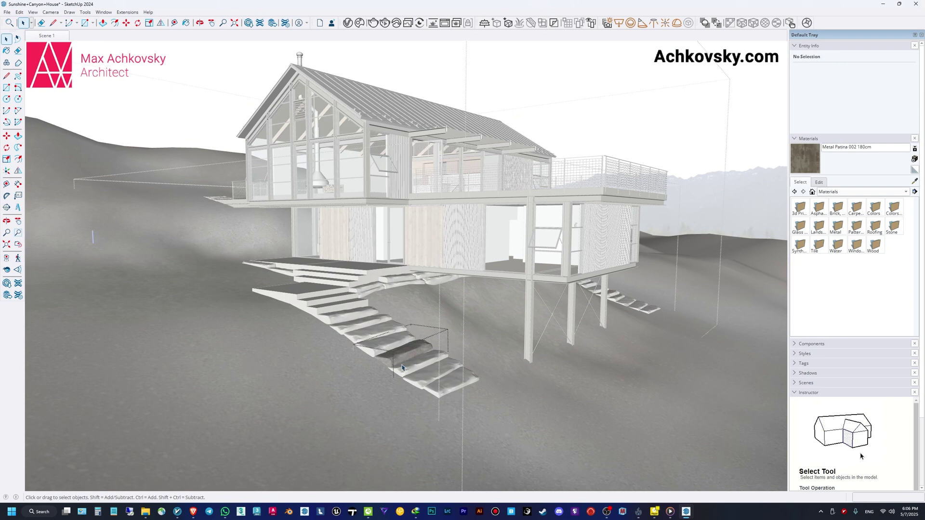
left_click(402, 367)
right_click(400, 361)
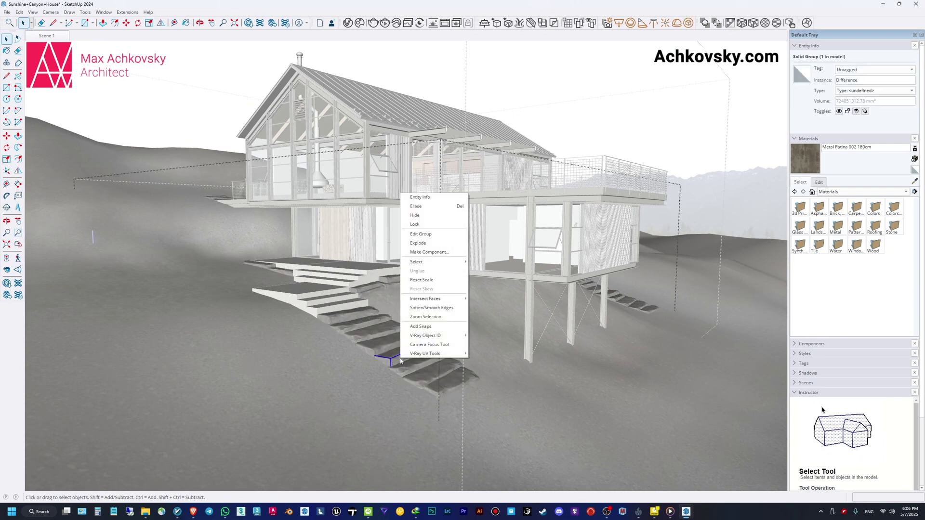
left_click(409, 367)
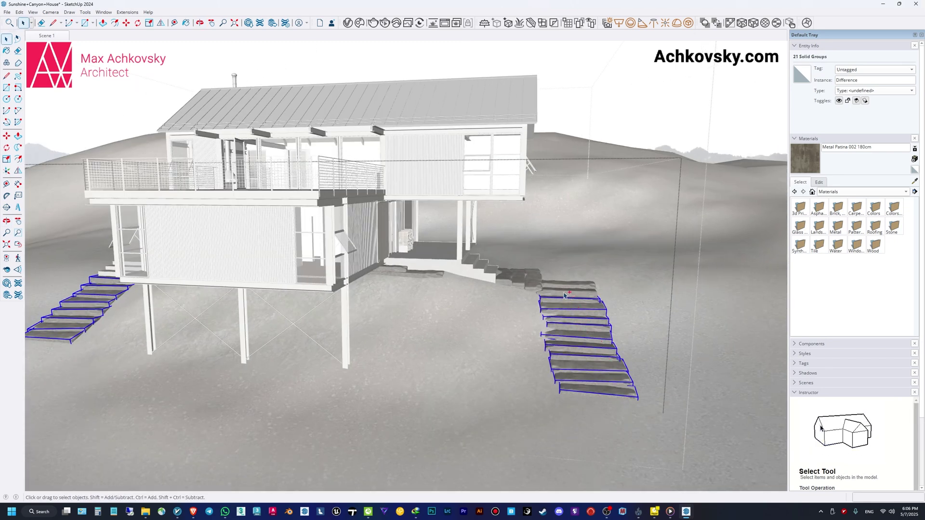
left_click(396, 269, "shift")
right_click(395, 270)
key("Escape")
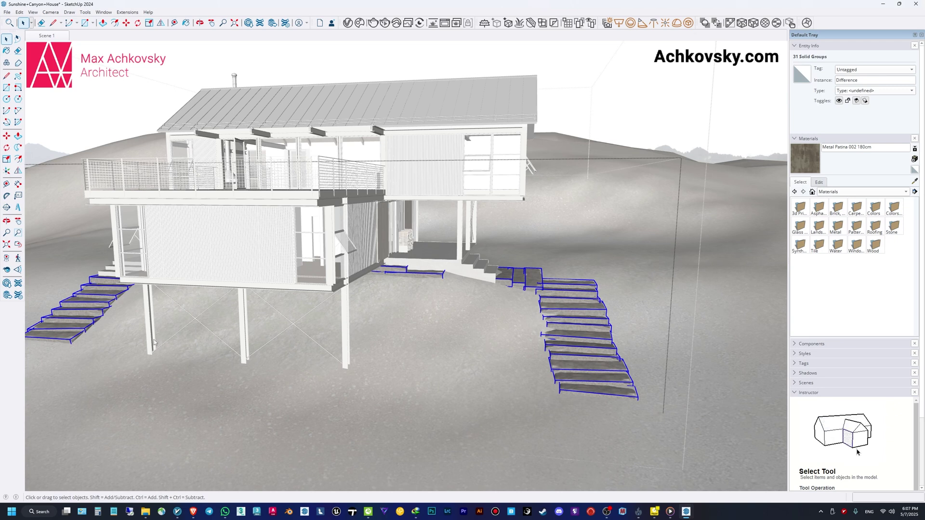
right_click(576, 342)
left_click(590, 409)
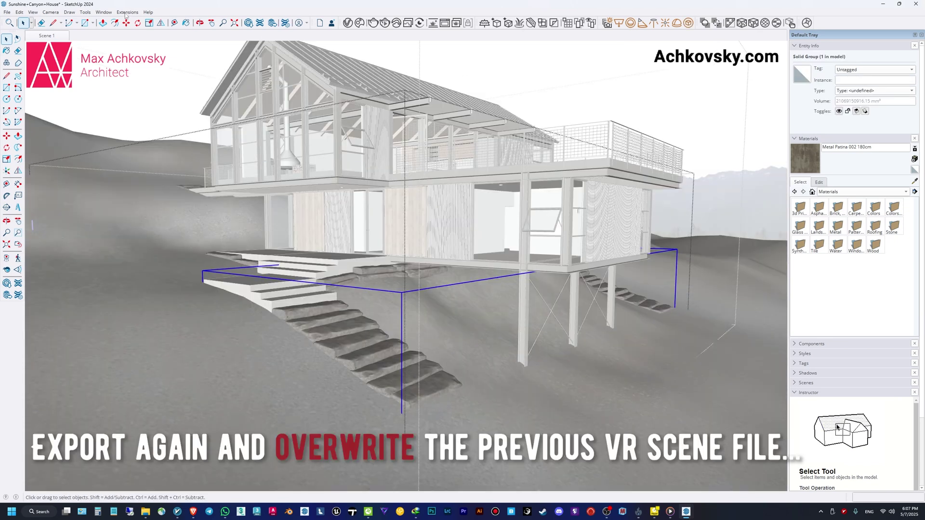
Export the V-Ray scene again, overwriting the previous vrscene file
left_click(127, 13)
mouse_move(144, 57)
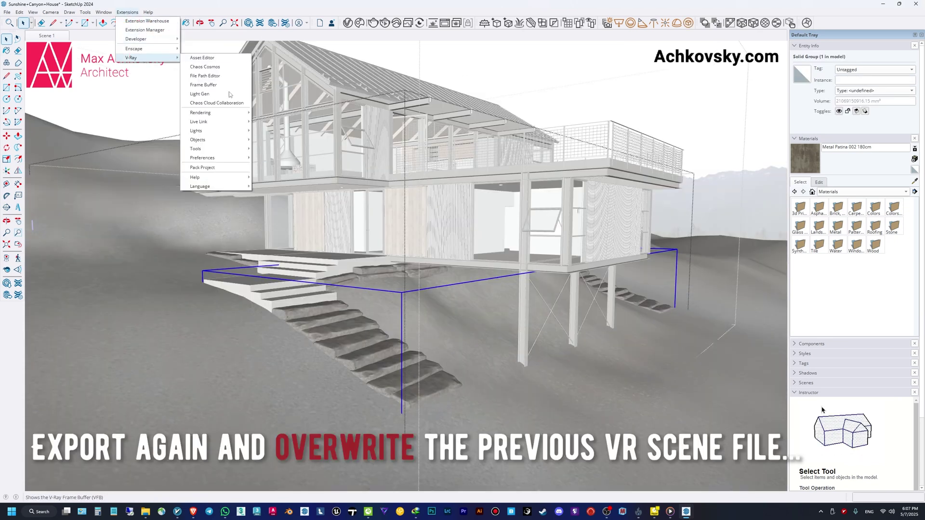
mouse_move(238, 114)
left_click(284, 168)
double_click(109, 66)
left_click(479, 255)
Switch to Chaos Vantage, save the scene, and reload it to bring in the re-exported model
left_click(375, 518)
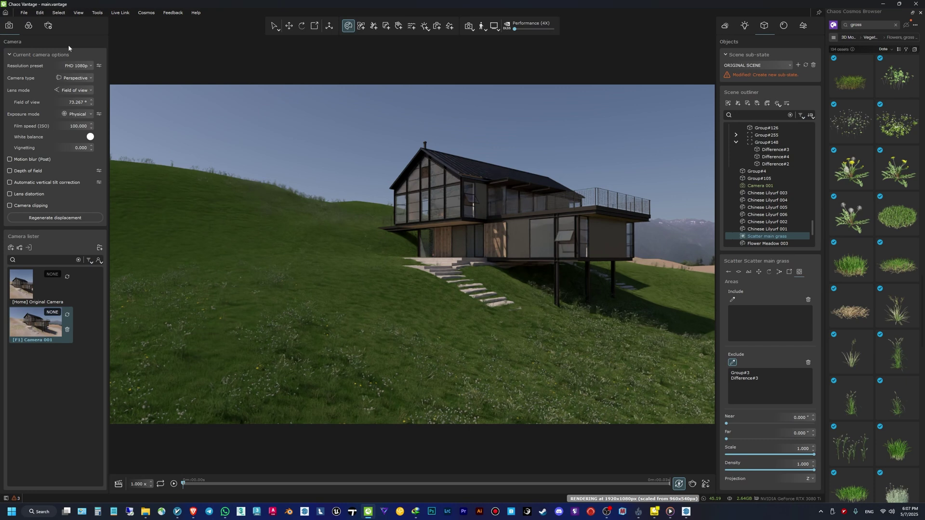
left_click(23, 12)
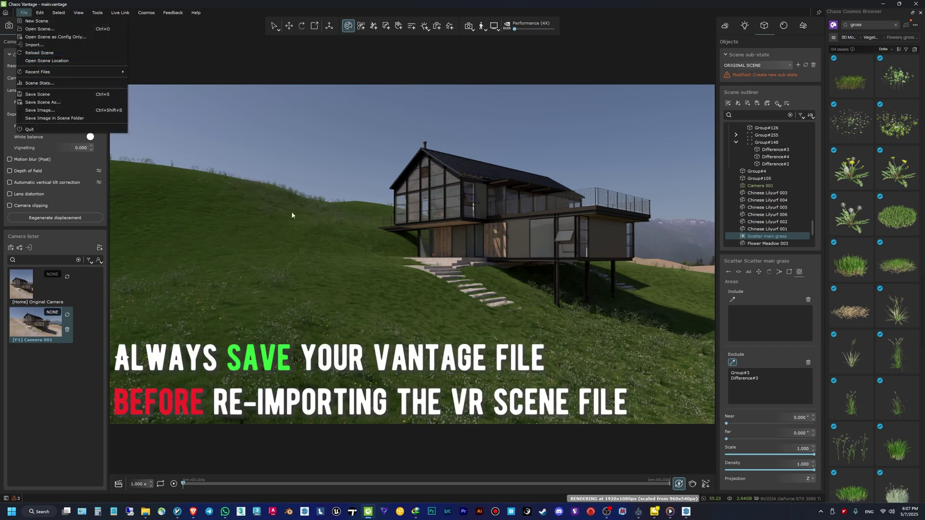
left_click(638, 350)
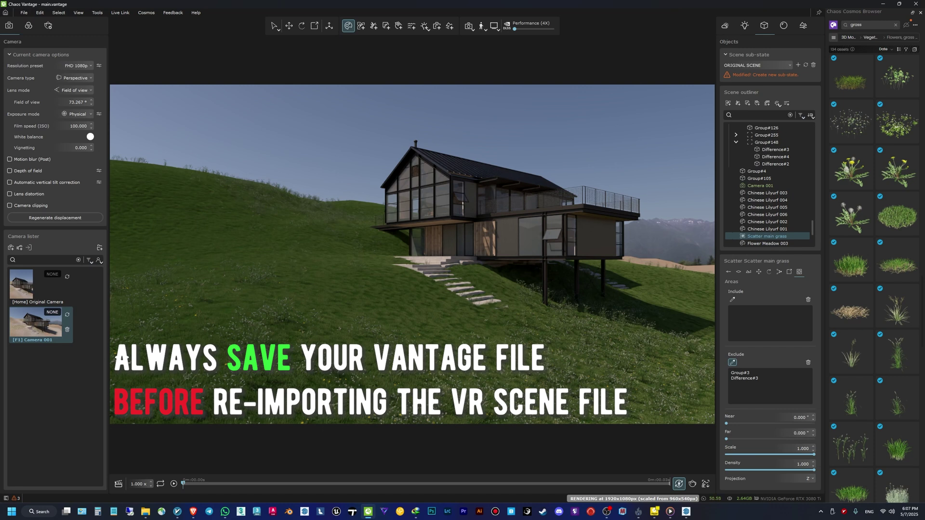
left_click(24, 13)
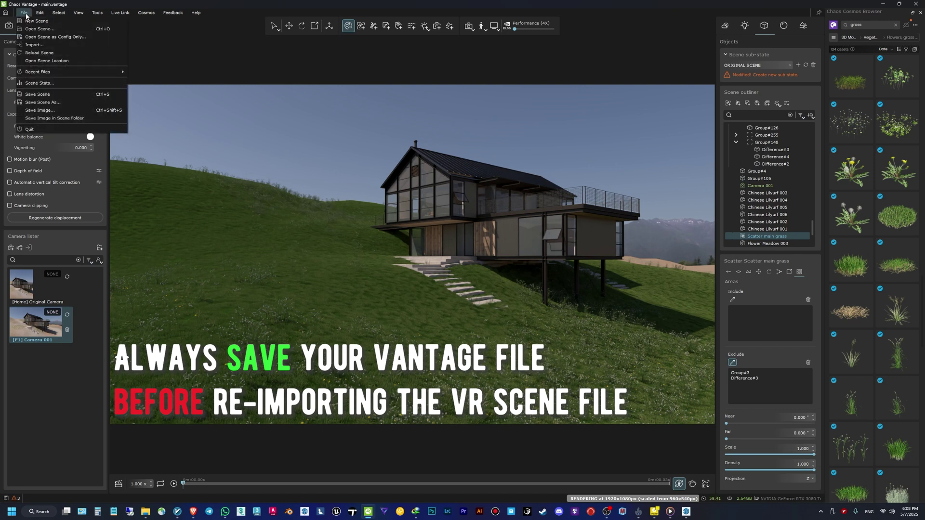
left_click(39, 100)
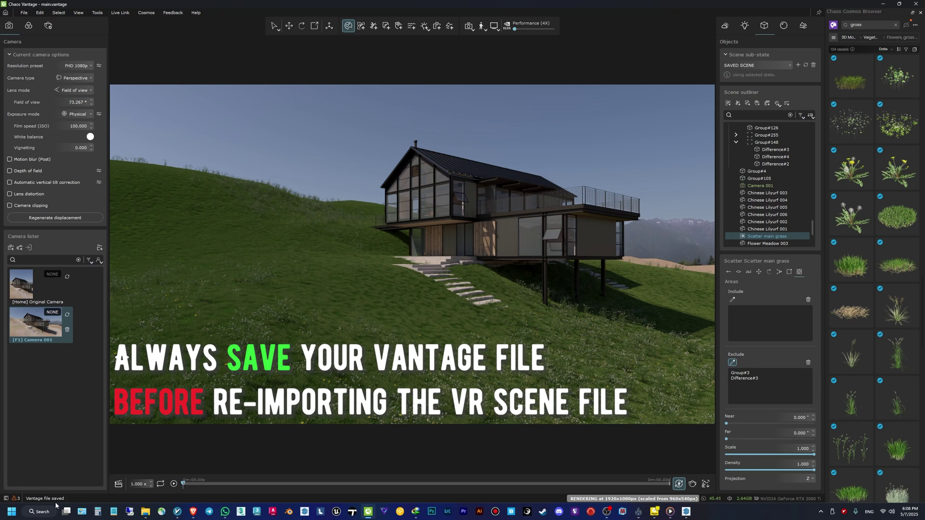
left_click(24, 13)
left_click(41, 53)
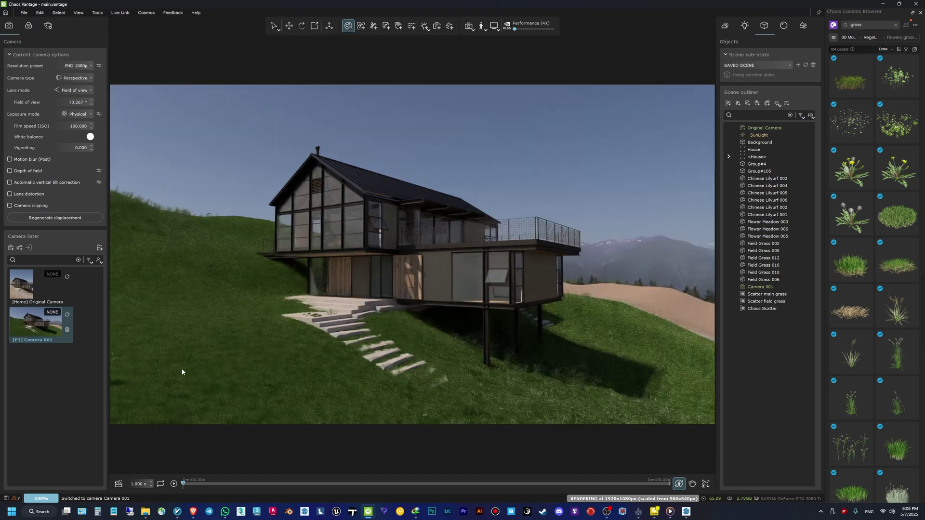
Exclude the grouped stone steps from the area of the Chaos Scatter object that distributes Field Grass 010
scroll(334, 387, "up", 3)
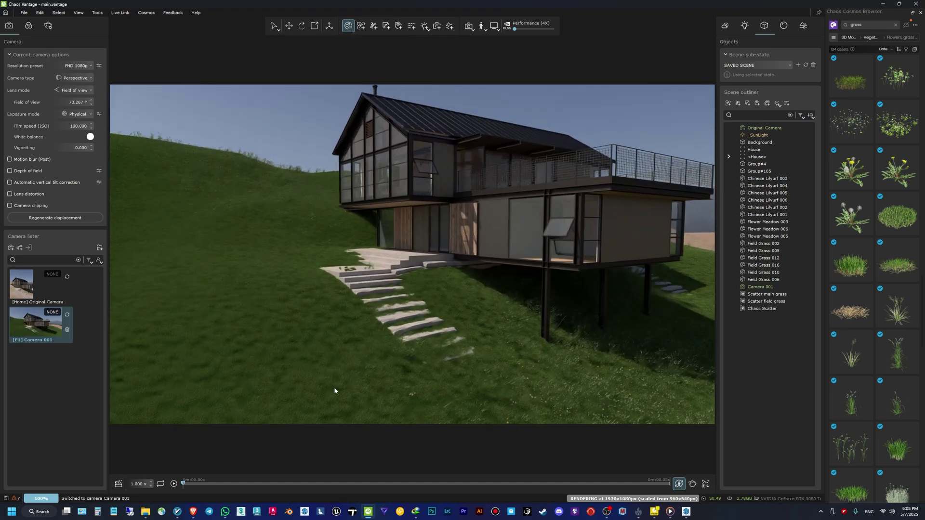
scroll(404, 350, "up", 2)
left_click(408, 318)
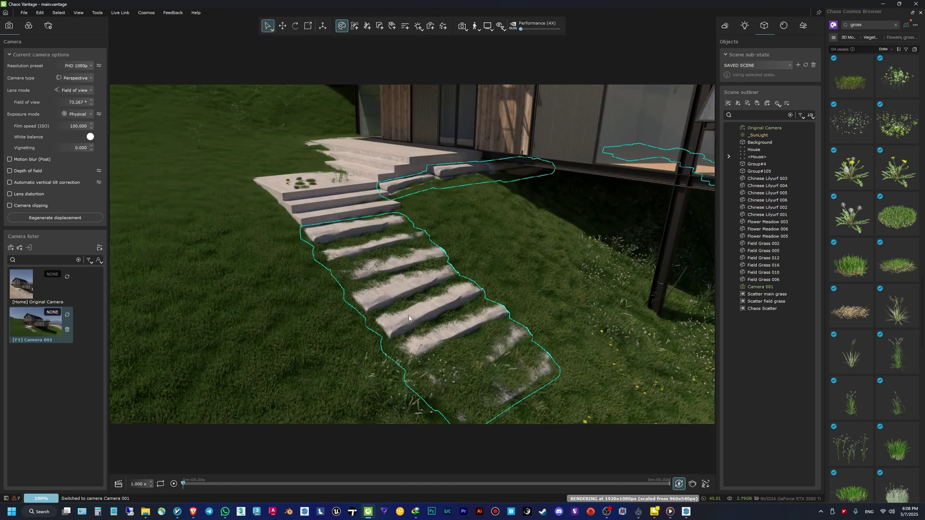
right_click_drag(464, 377, 319, 358)
left_click(322, 367)
left_click(269, 26)
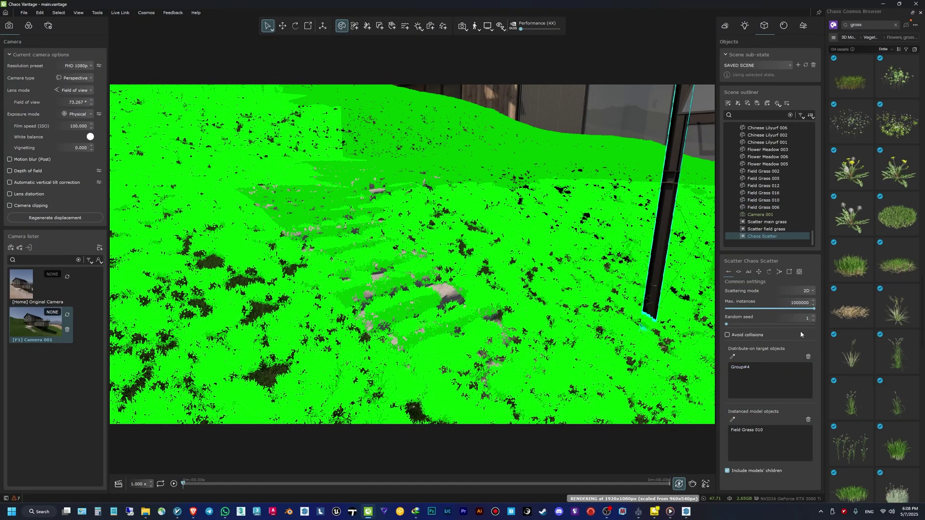
left_click(799, 272)
left_click(732, 363)
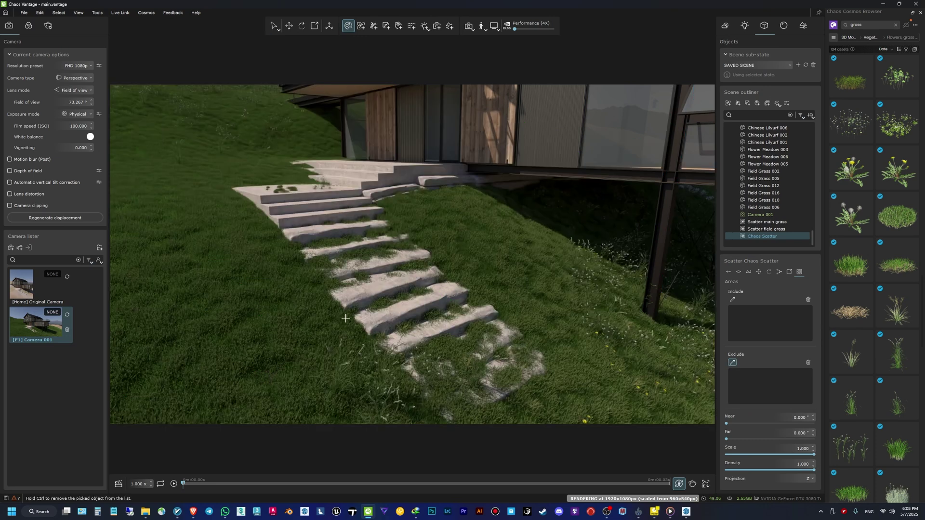
left_click(420, 346)
Exclude the grouped stone steps from the area of Scatter field grass
scroll(331, 157, "up", 5)
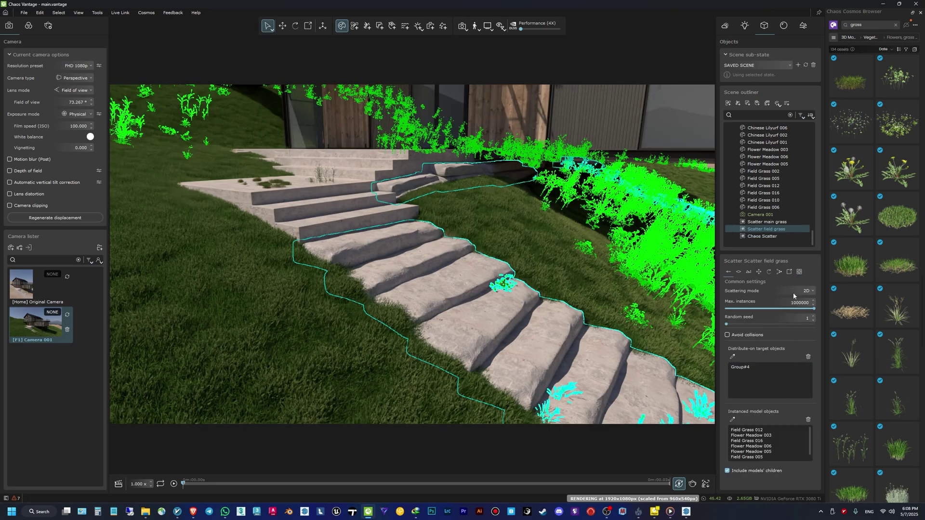
left_click(799, 271)
left_click(733, 363)
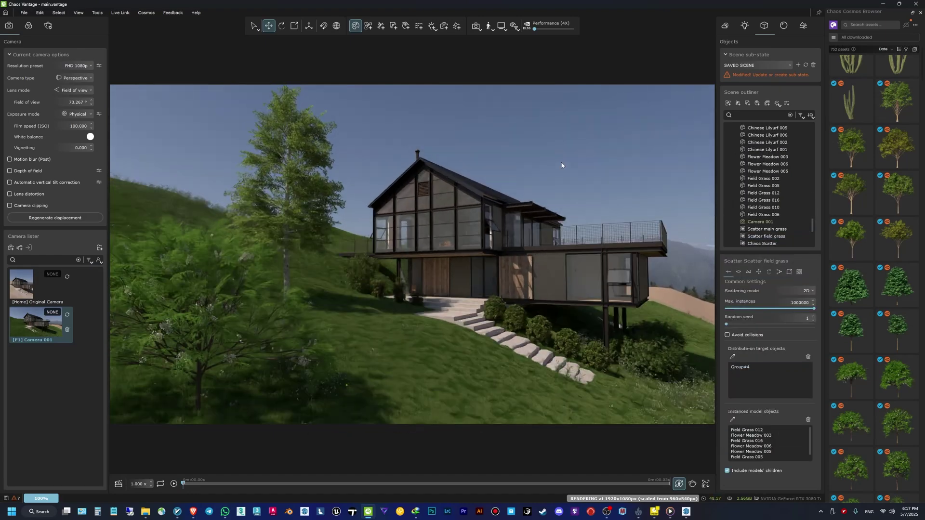
Apply the green Cosmos ground material to the bare terrain surrounding the grass area
left_click(833, 39)
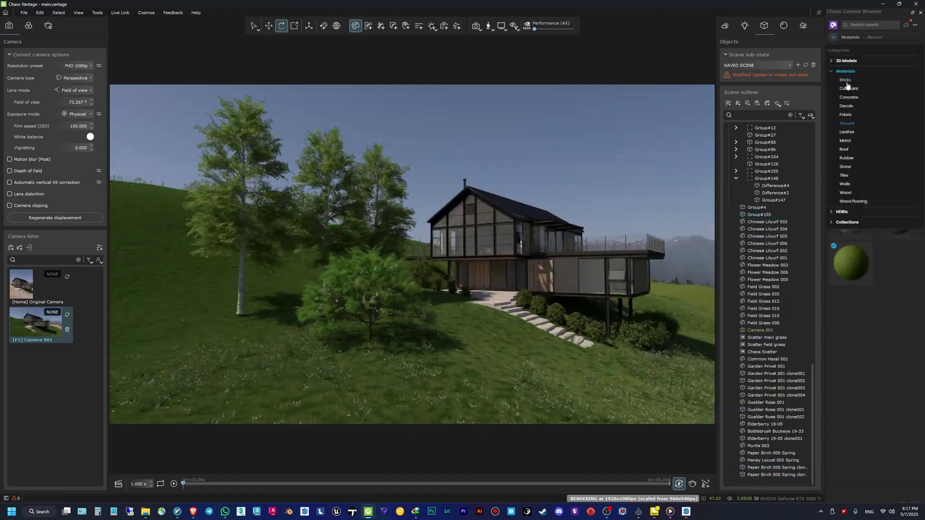
left_click(848, 87)
left_click(688, 380)
left_click_drag(851, 420, 383, 362)
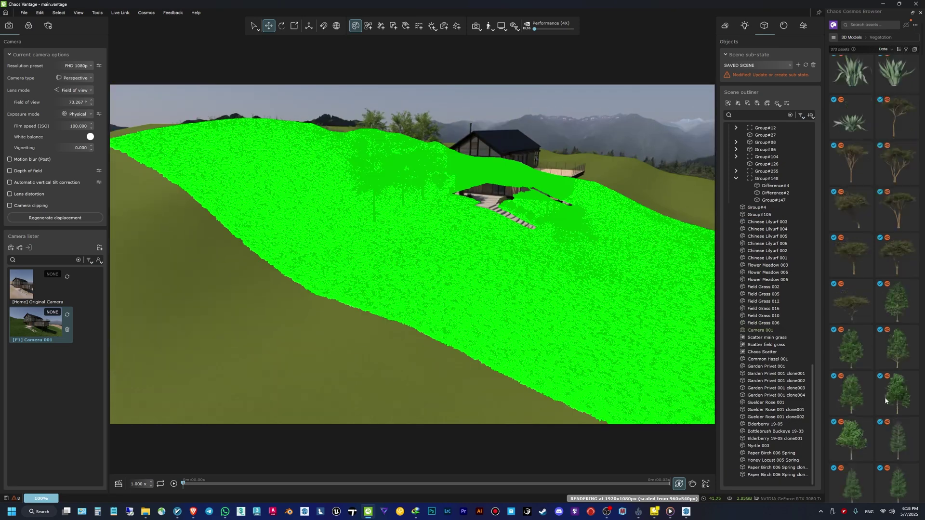
Place the Cosmos trees Field Elm 002, Field Elm 003 and English Oak 001 on the terrain in front of the house
scroll(885, 397, "down", 5)
left_click(834, 37)
left_click(848, 104)
left_click_drag(898, 325, 228, 360)
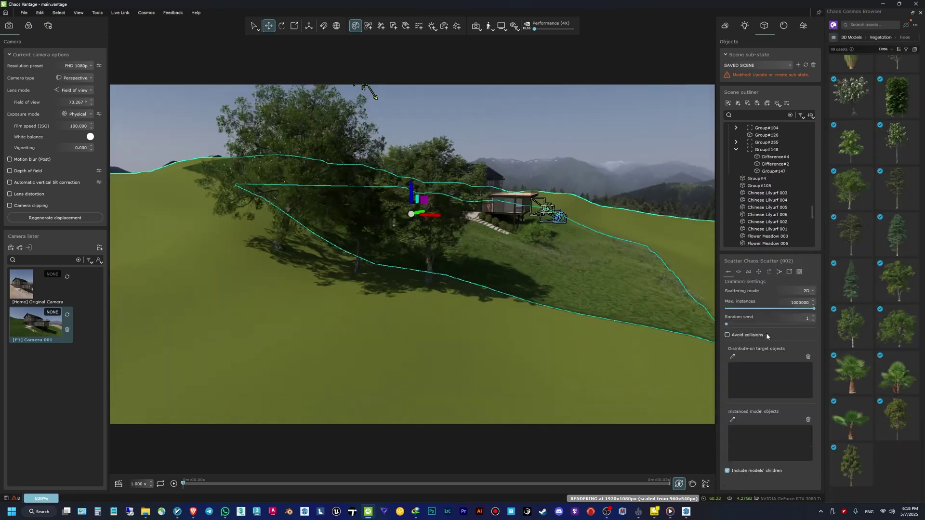
Distribute Field Elm 003 over the surrounding terrain Group#105 with the new Chaos Scatter, using an instance count of 20
left_click(733, 357)
left_click(369, 261)
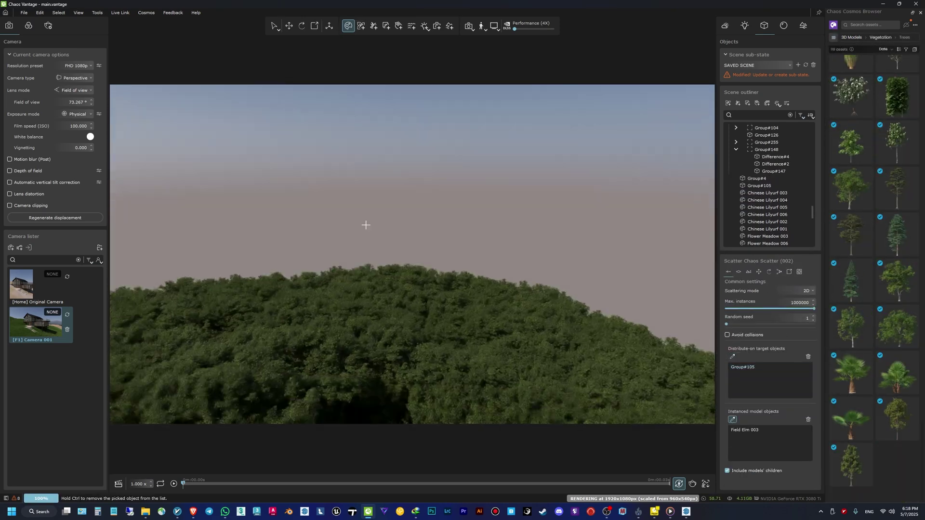
scroll(800, 323, "down", 10)
left_click(802, 317)
type("100")
key("Return")
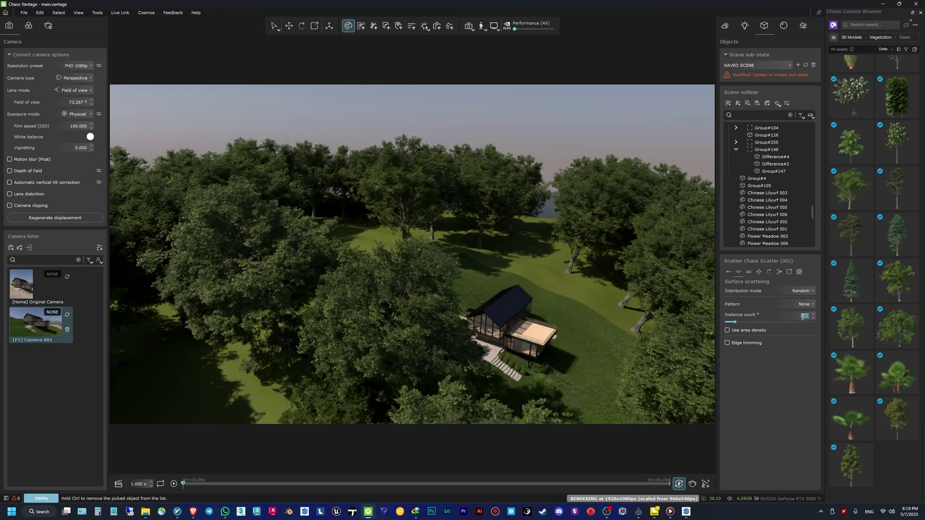
type("20")
key("Return")
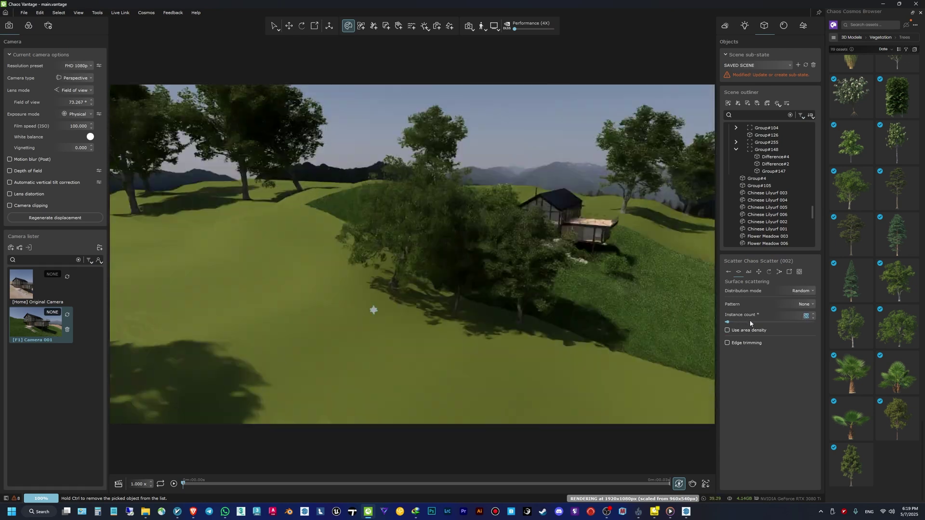
Add Field Elm 002 and English Oak 001 to the instanced models of the tree scatter
left_click(728, 272)
left_click(732, 419)
left_click(455, 273)
left_click(392, 241)
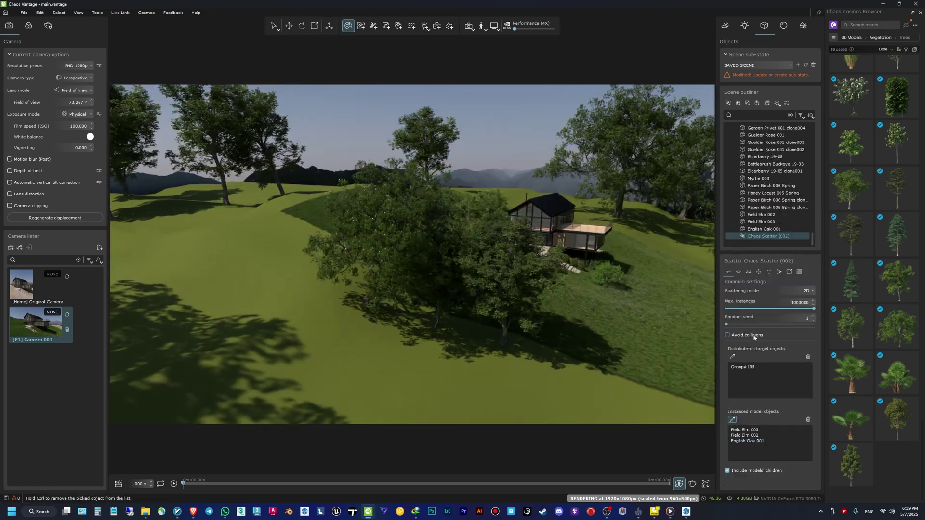
Lower the tree scatter's normal alignment, and set its scale range from 0.5 to 0.8
left_click(759, 272)
left_click(768, 272)
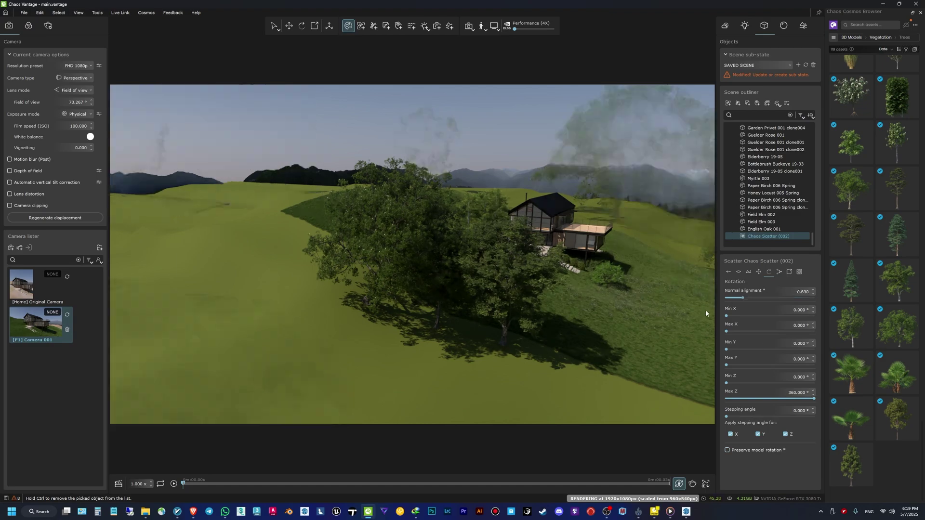
left_click(788, 272)
left_click(803, 304)
type("0.5")
key("Return")
left_click(803, 320)
type("0.8")
key("Return")
Activate picking of further instanced models for the tree scatter, and open its instance count for editing
left_click(729, 272)
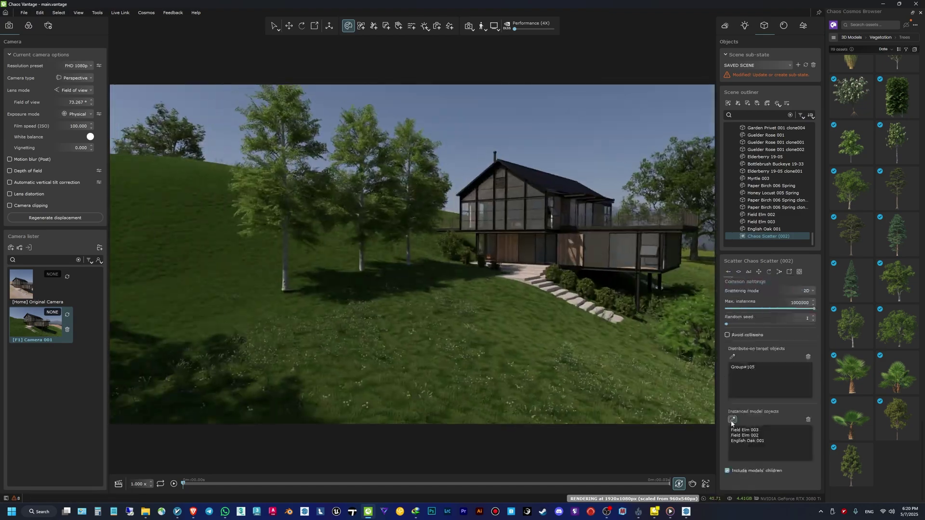
left_click(732, 419)
scroll(897, 381, "up", 5)
left_click(738, 272)
left_click(807, 317)
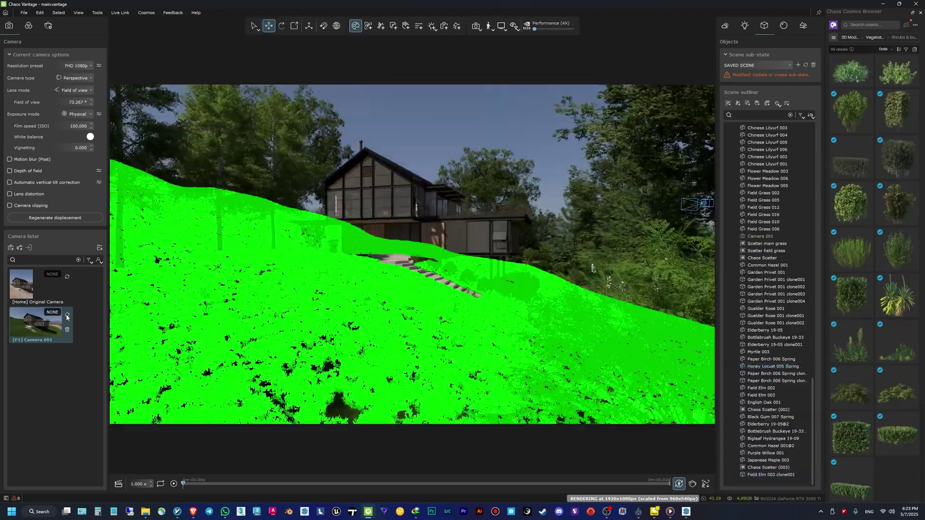
Update Camera 001 to the current view, and load a recent HDR file from the 3DCollective pack as the environment's sky texture
left_click(67, 316)
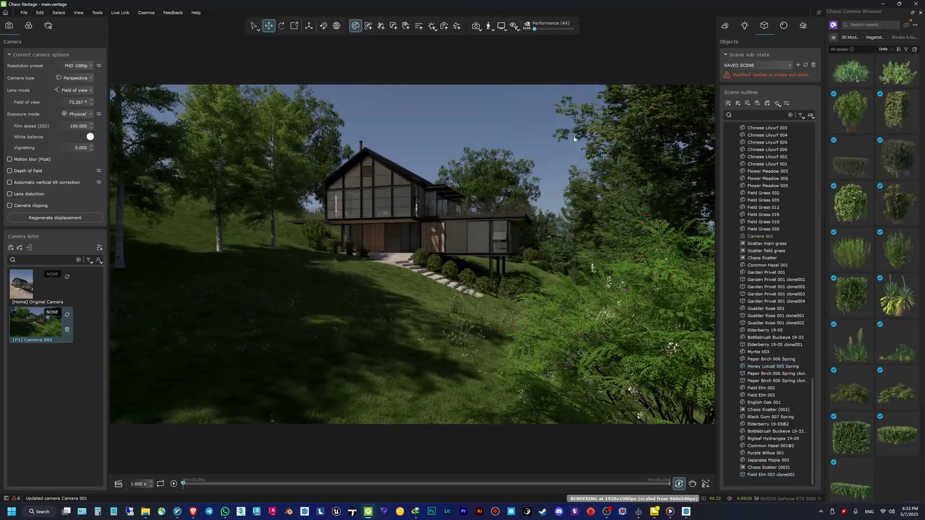
left_click(727, 30)
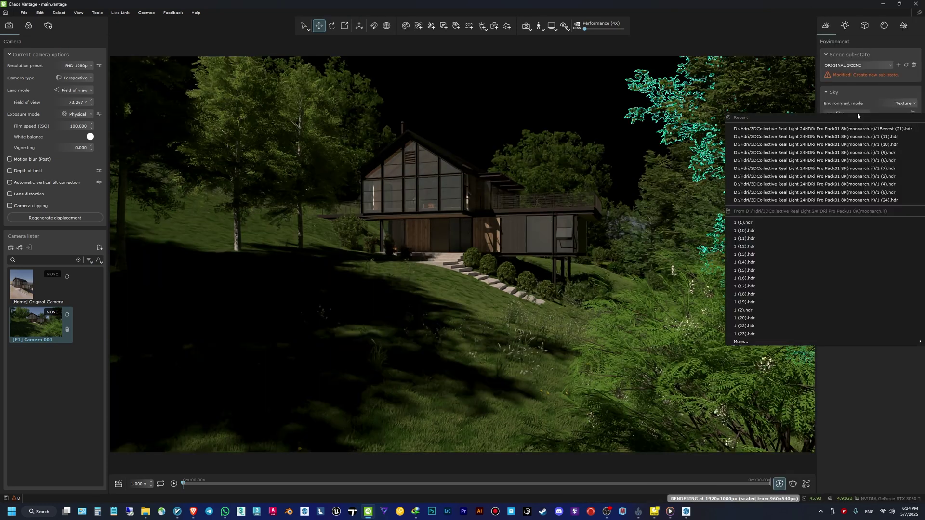
left_click(859, 137)
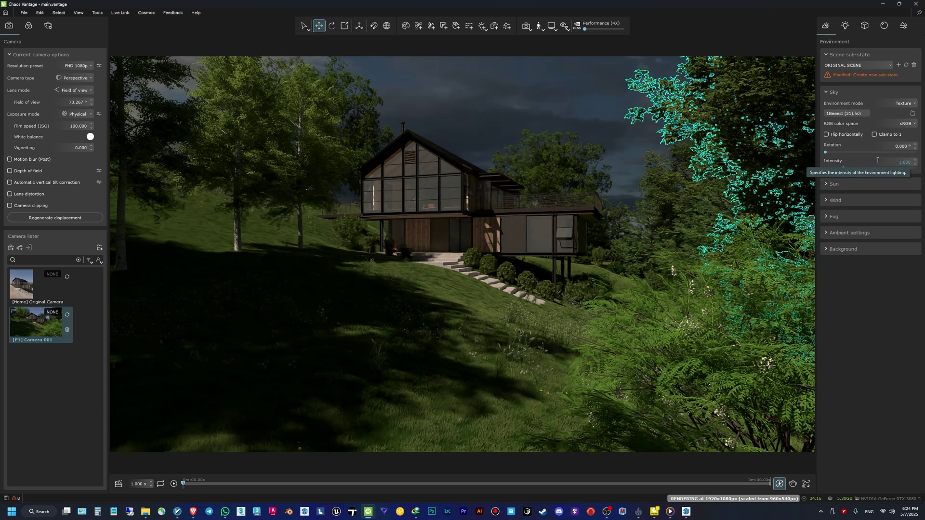
Disable the sun, and rotate the 1 (4).hdr sky to 341.355°
left_click(841, 185)
left_click(837, 215)
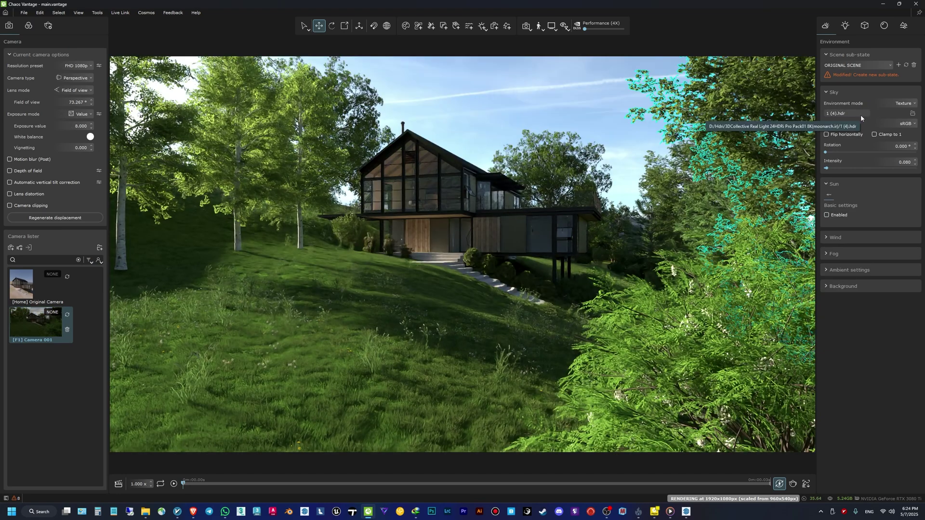
left_click_drag(834, 151, 915, 161)
left_click(597, 256)
left_click_drag(597, 256, 595, 252)
middle_click_drag(594, 253, 592, 249)
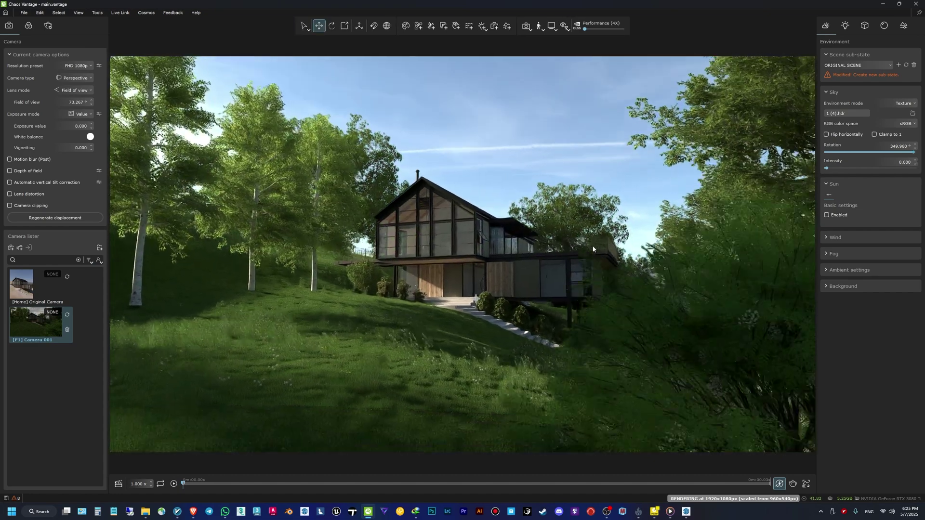
scroll(592, 250, "up", 3)
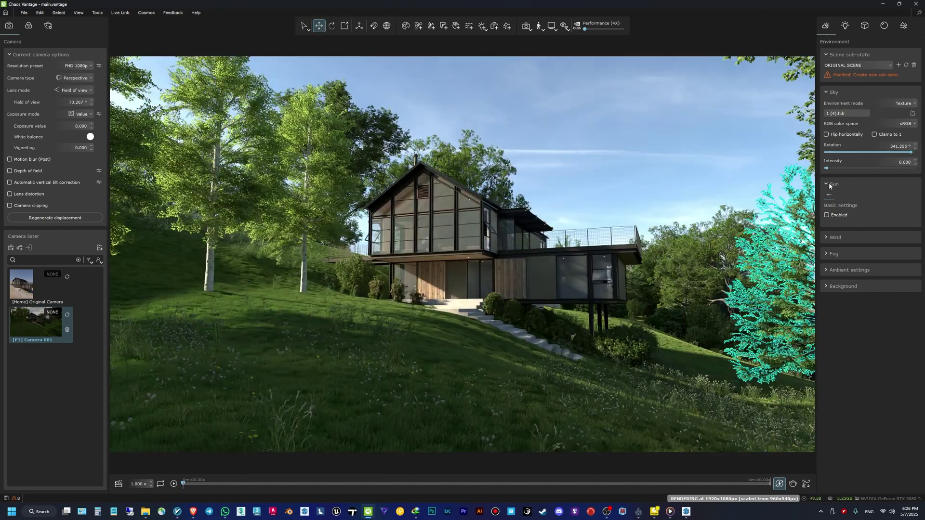
Enable simple fog 1 with a visibility range of 5.087 km, a height of 64.7 m and a max opacity of 0.75
left_click(828, 184)
left_click(834, 217)
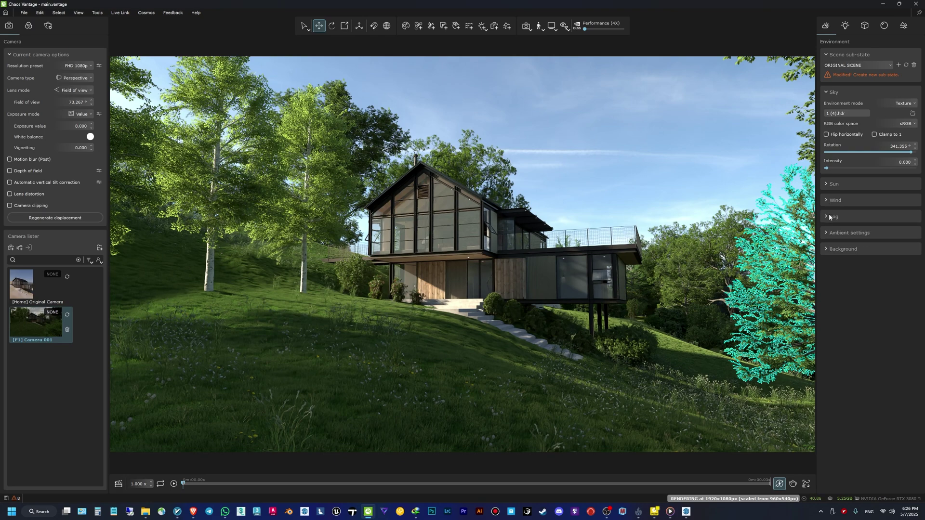
left_click(838, 229)
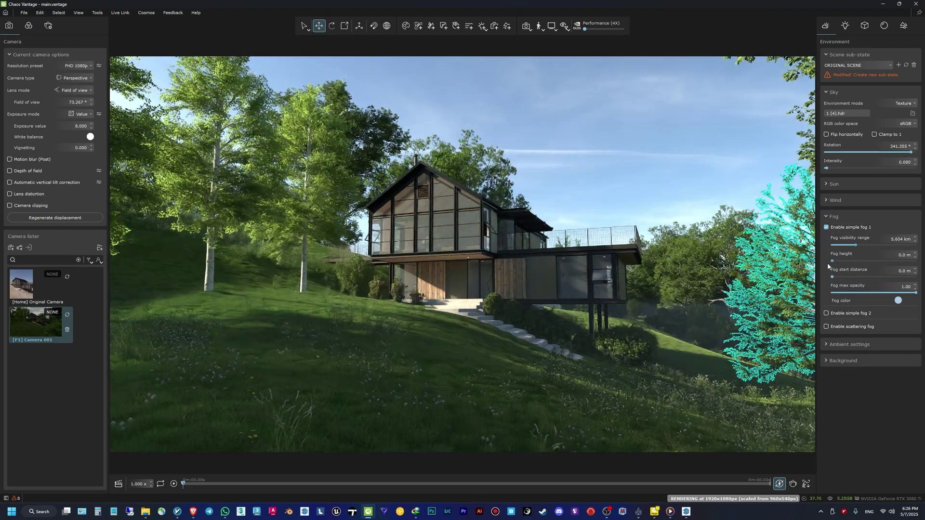
left_click_drag(900, 281, 832, 279)
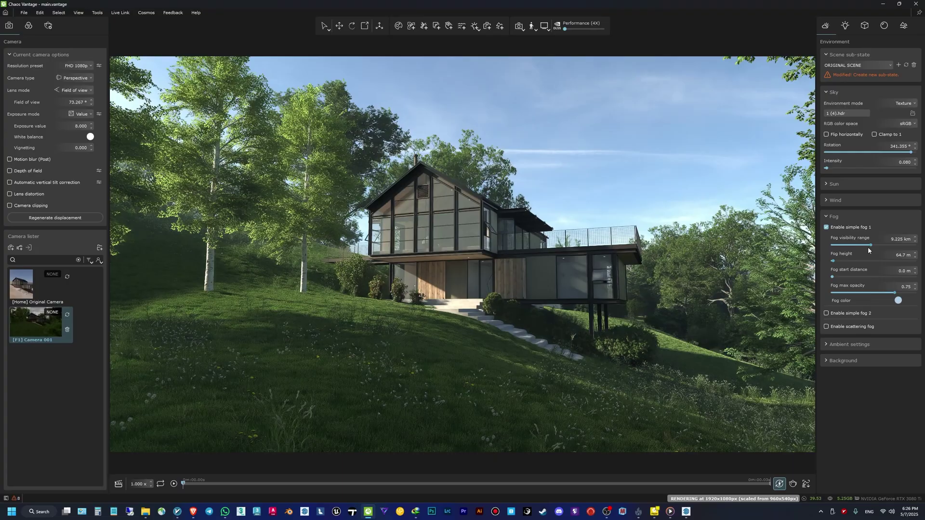
left_click_drag(868, 246, 853, 246)
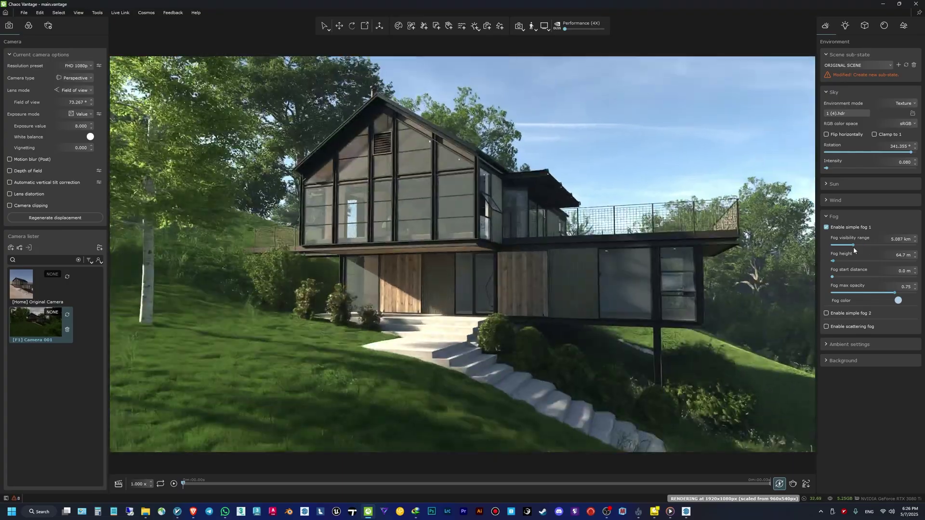
Try scattering fog around the house with a fog distance of about 21.7 m
left_click(826, 327)
left_click_drag(841, 352, 851, 352)
left_click(826, 325)
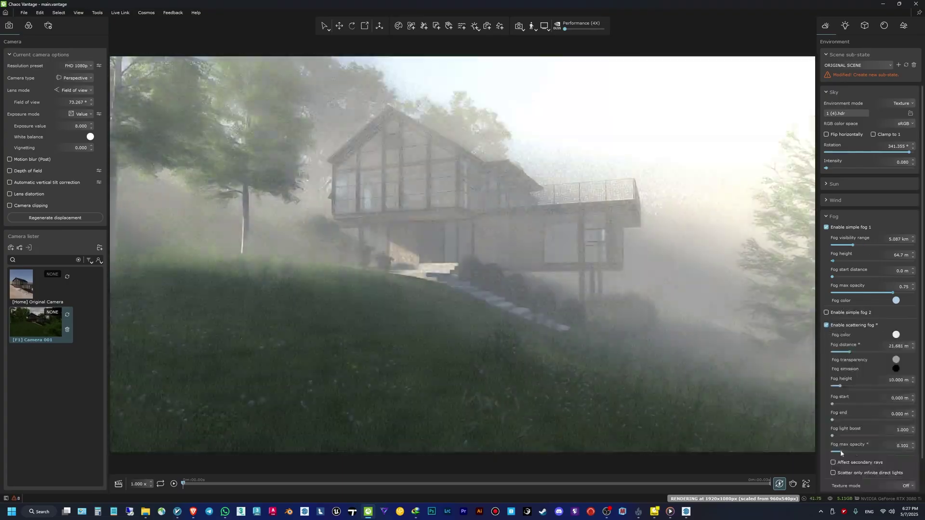
Set simple fog 1 to a 30.2 m start distance, 3.018 km visibility range and 0.80 max opacity, and let wind affect the vegetation
left_click_drag(832, 277, 846, 250)
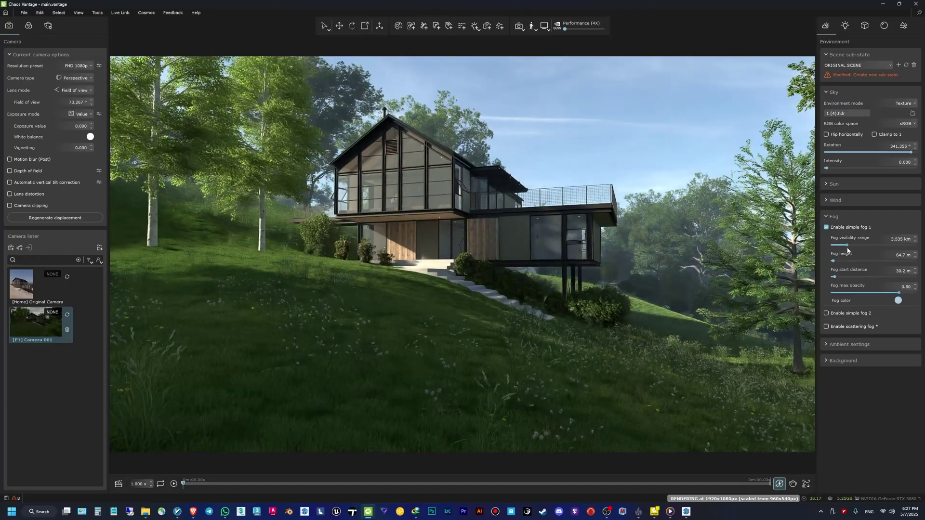
left_click(843, 361)
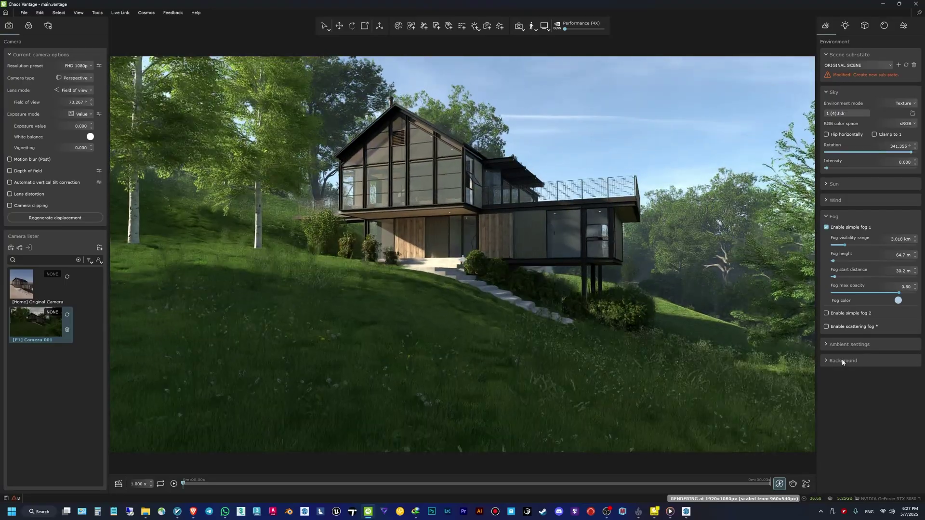
left_click(842, 201)
left_click(844, 211)
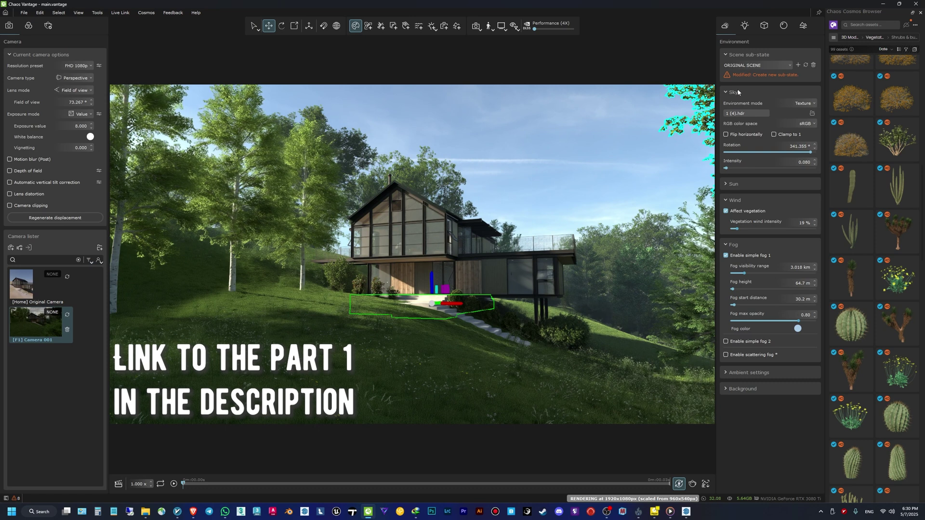
left_click(577, 223)
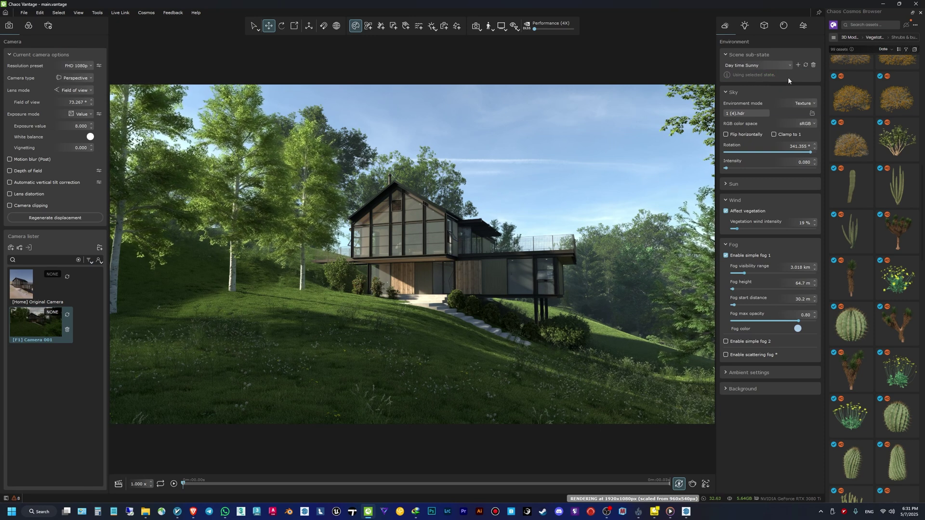
Try 1 (10).hdr and other recent HDR files as the sky, and look through the HDR preview images for a darker sky
left_click(812, 114)
left_click(783, 142)
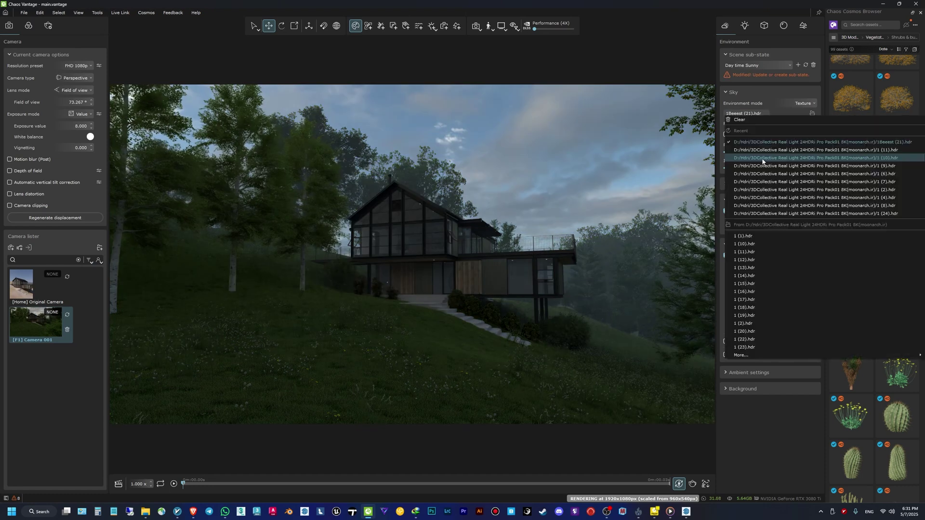
left_click(762, 158)
left_click(745, 112)
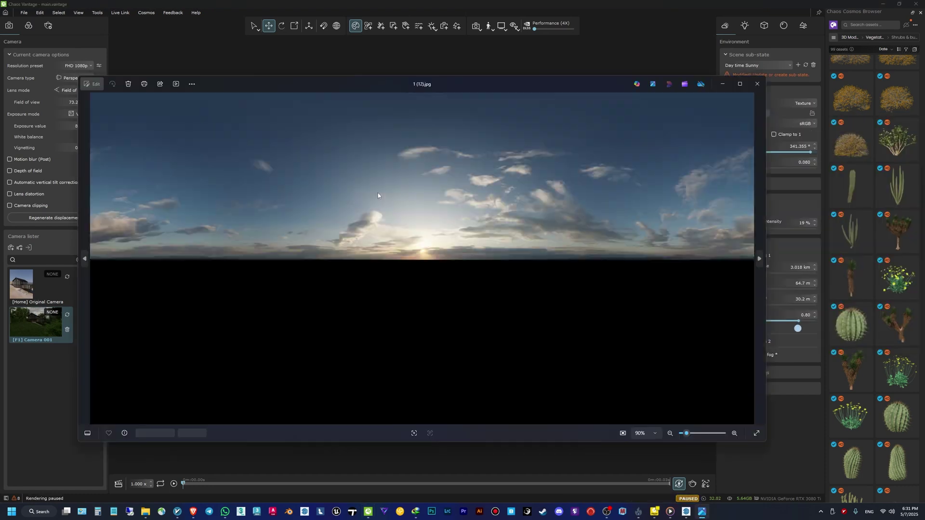
key("Right")
key("Right")
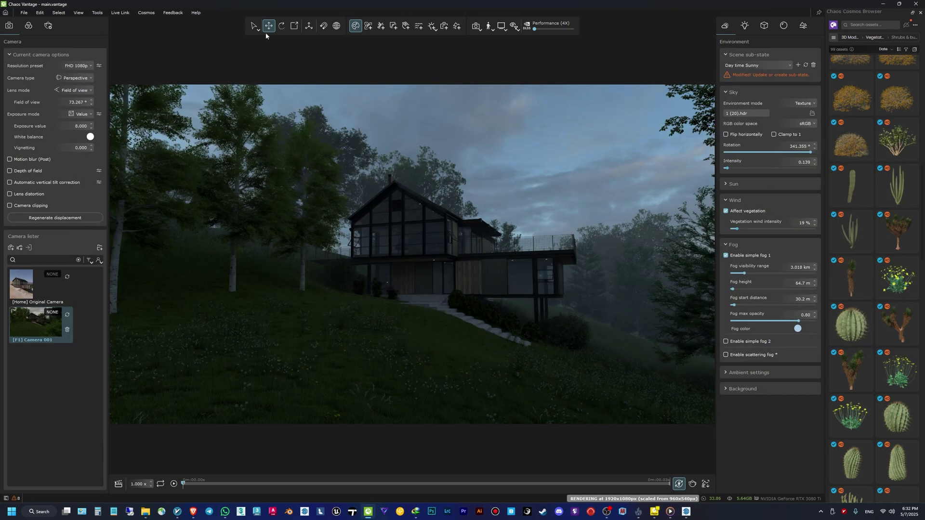
Disable simple fog 1 for the dark sky setup, and switch the environment back to the Day time Sunny sub-state
left_click(268, 27)
left_click(745, 256)
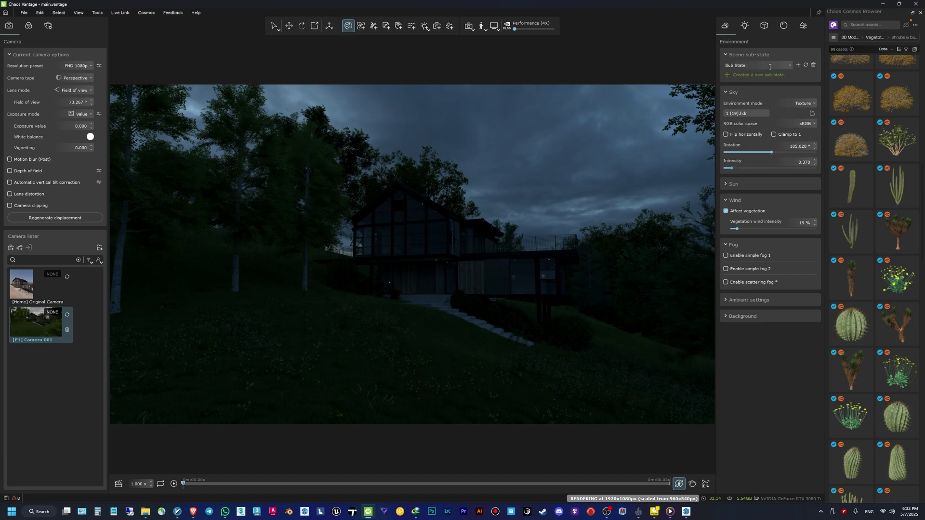
left_click(742, 72)
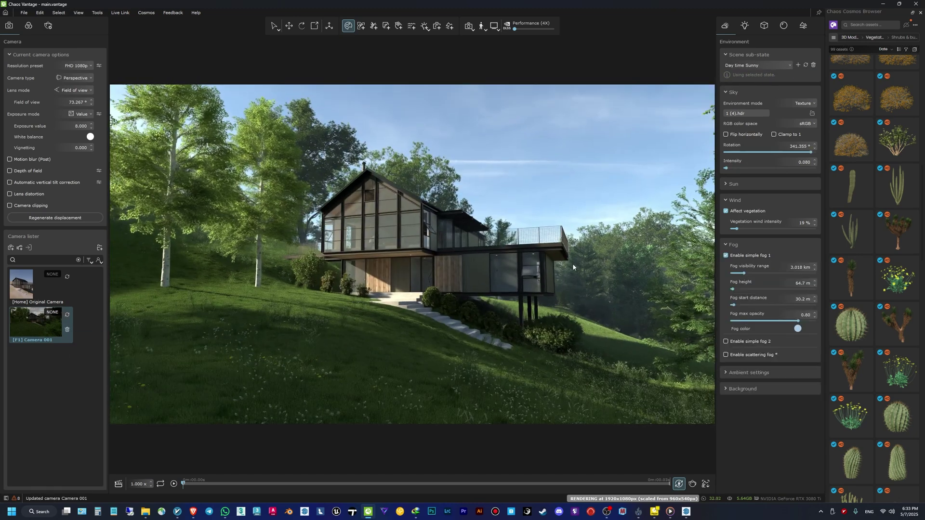
left_click(29, 26)
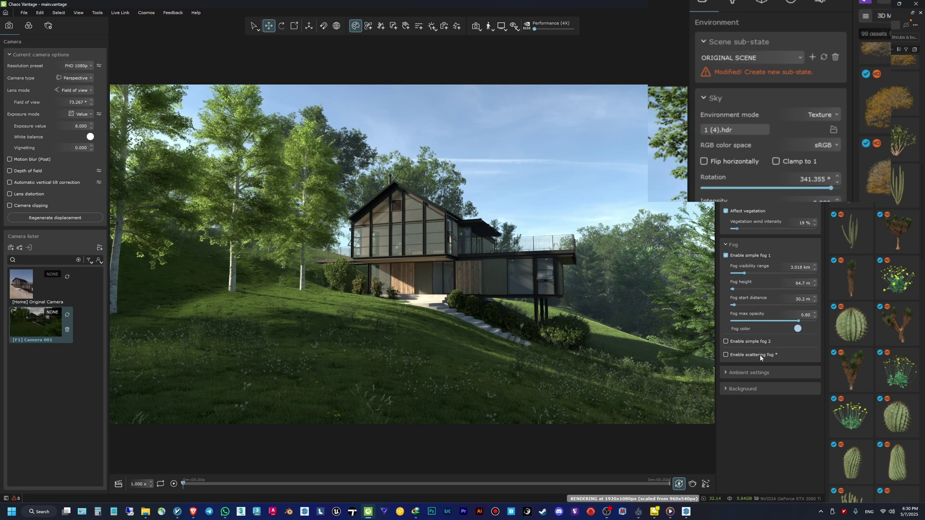
Create a new environment sub-state and name it Day time Sunny
left_click(813, 59)
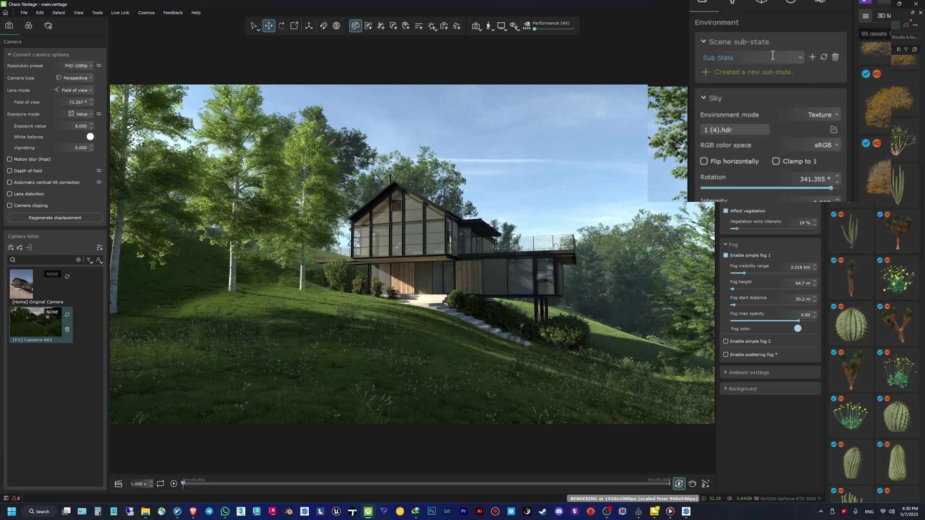
left_click(749, 56)
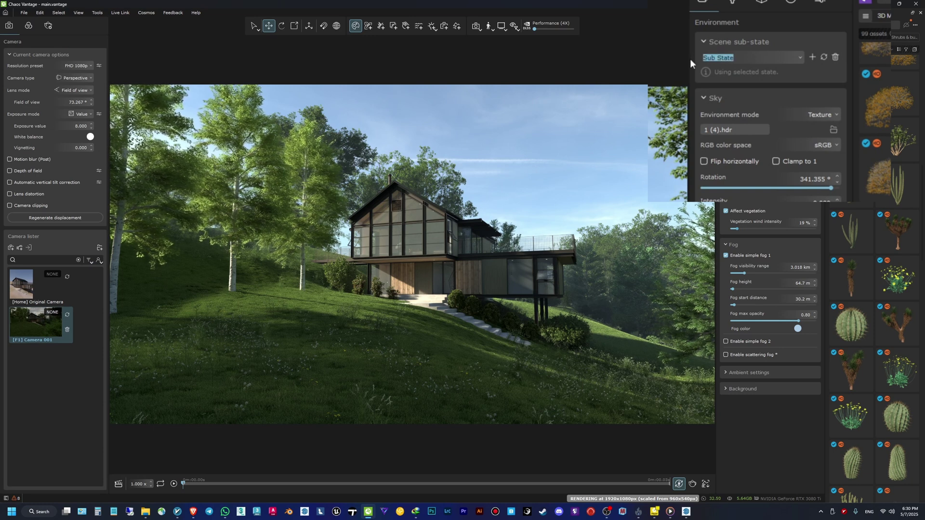
type("Day ")
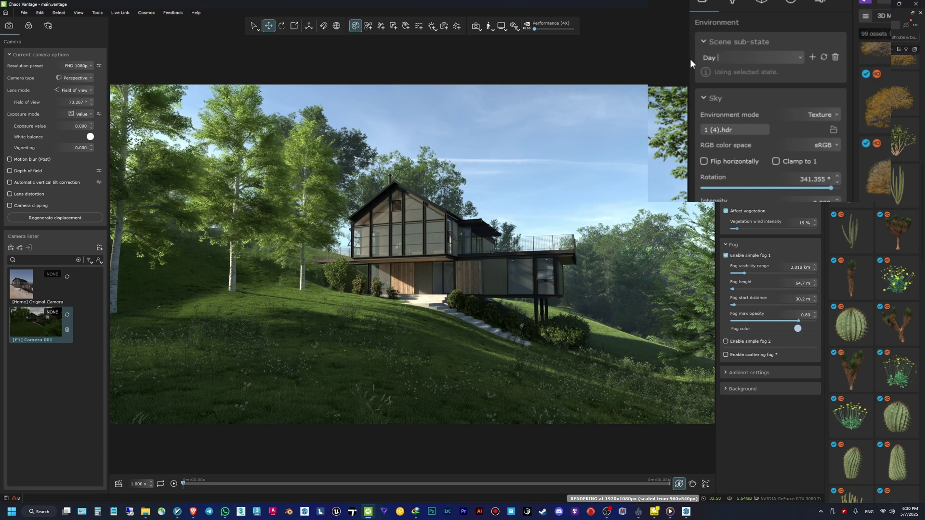
type("time Sunny")
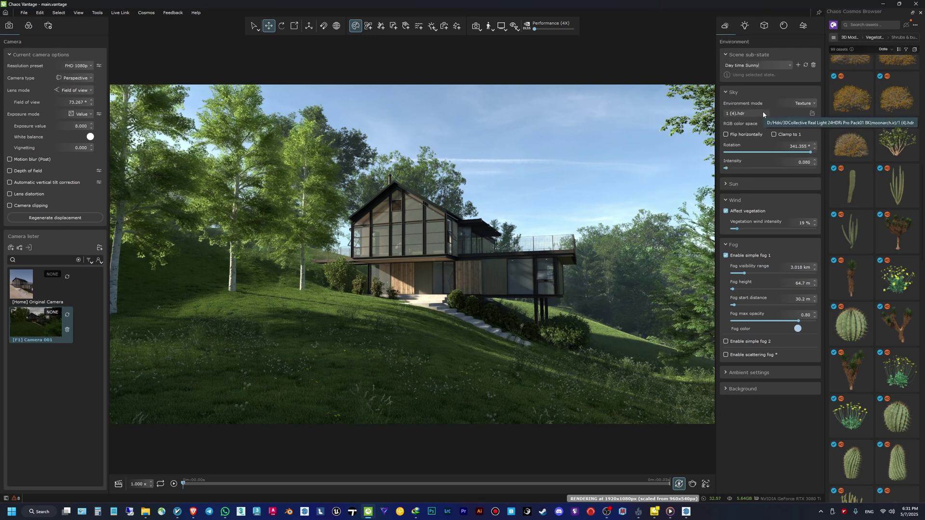
Try several more HDR files as the sky texture, including 1 (19).hdr, and compare their preview images
left_click(764, 113)
left_click(842, 166)
left_click(762, 113)
left_click(756, 249)
right_click(272, 156)
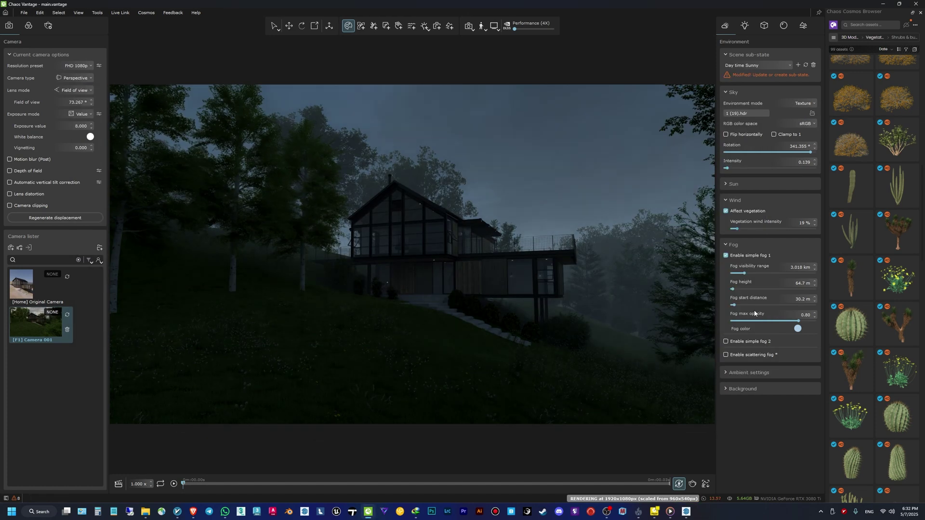
Load 1 (20).hdr as the sky texture, and create another environment sub-state
left_click(763, 112)
left_click(755, 336)
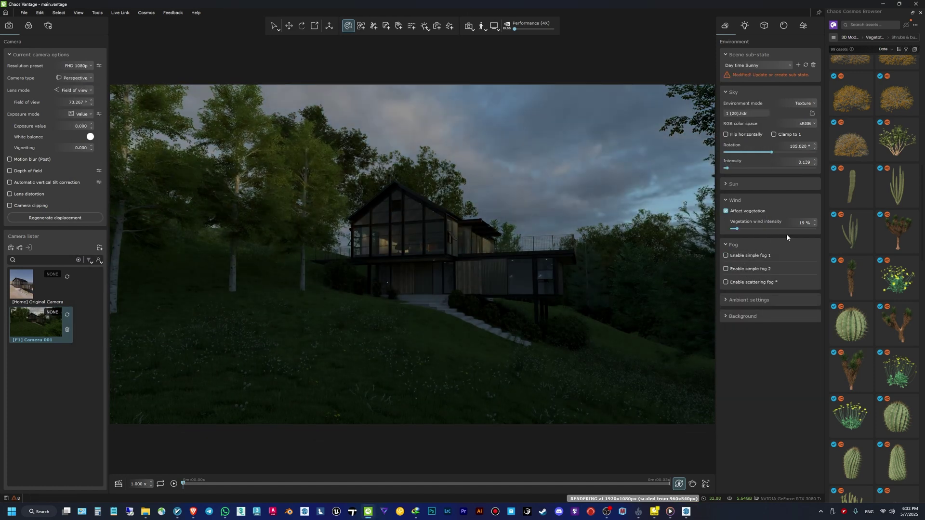
left_click(811, 57)
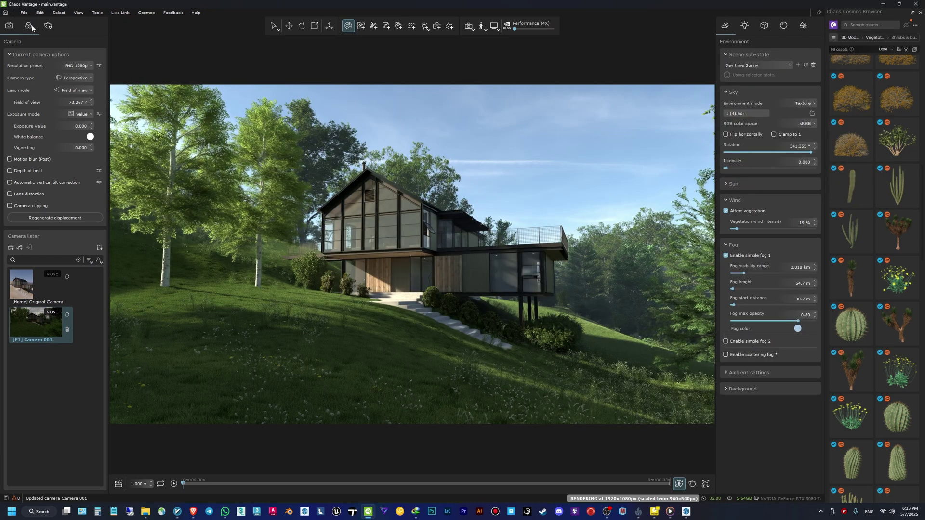
Enable the filmic tonemap in the color corrections
left_click(29, 26)
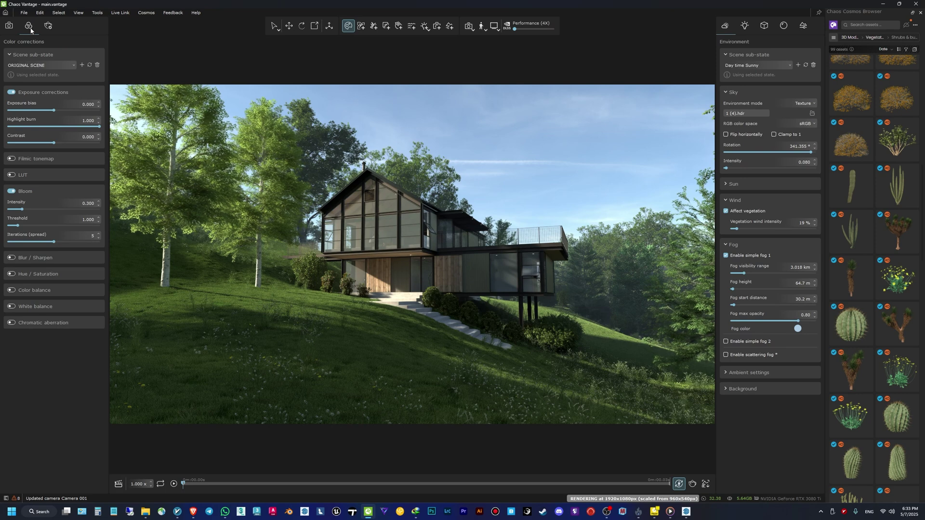
left_click(12, 158)
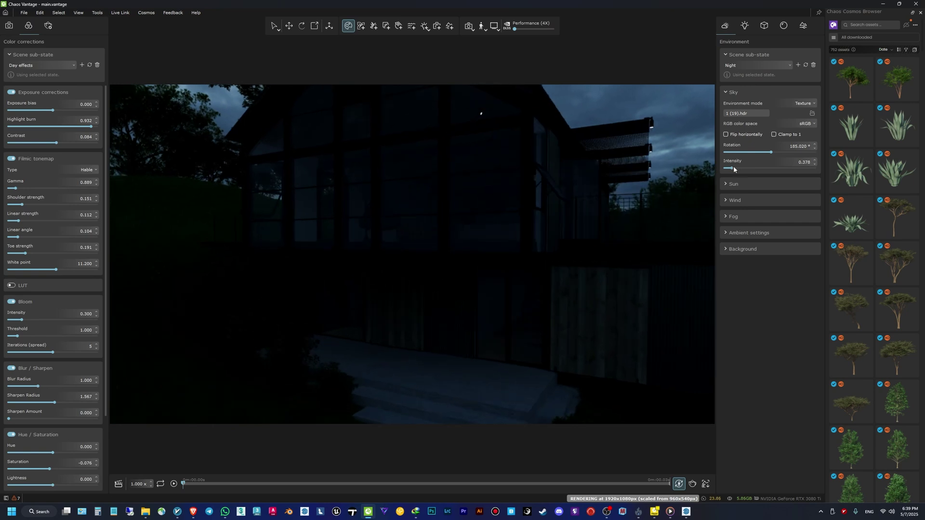
Set the sky intensity of the Night environment to about 0.43, and raise the camera's exposure bias to 3.592
left_click_drag(732, 168, 739, 169)
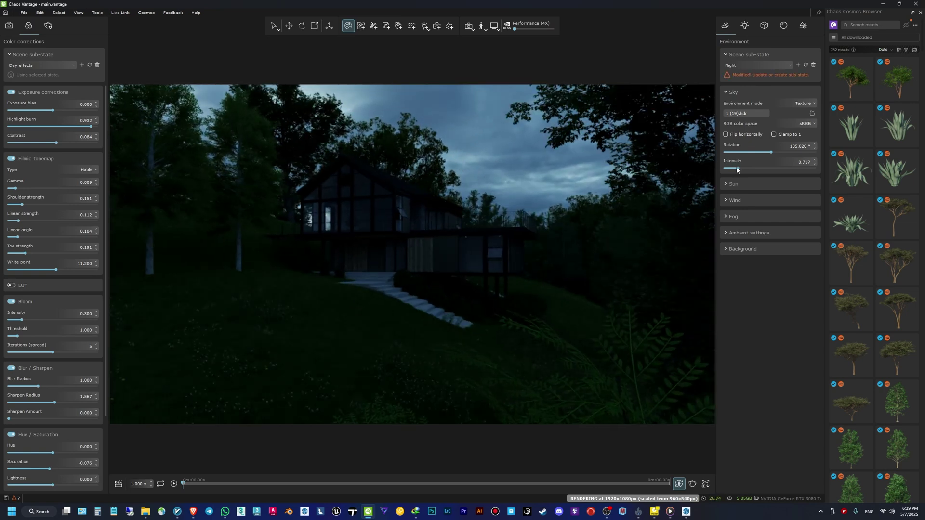
left_click_drag(736, 170, 727, 171)
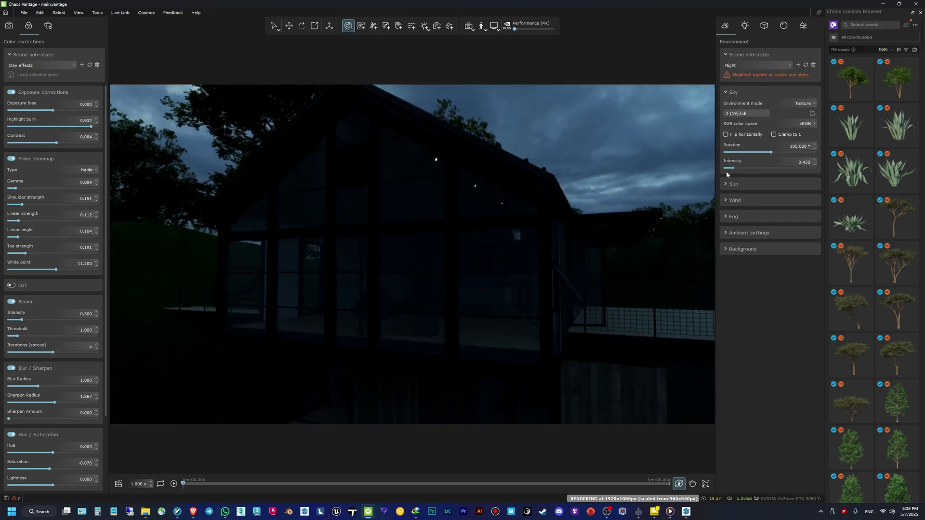
left_click(468, 25)
left_click_drag(490, 77, 509, 77)
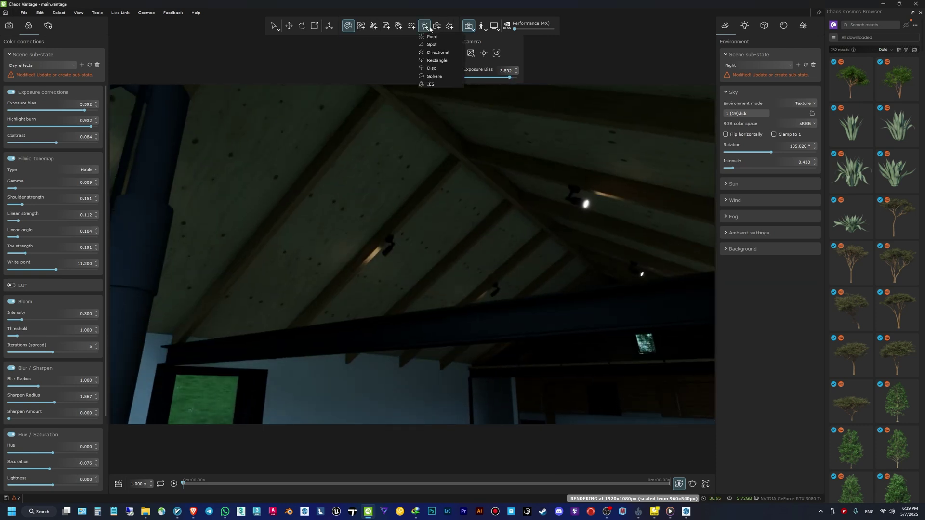
Add a disc light beneath the gable roof, reset the exposure bias to 0, and raise the light's intensity to about 49
left_click(432, 68)
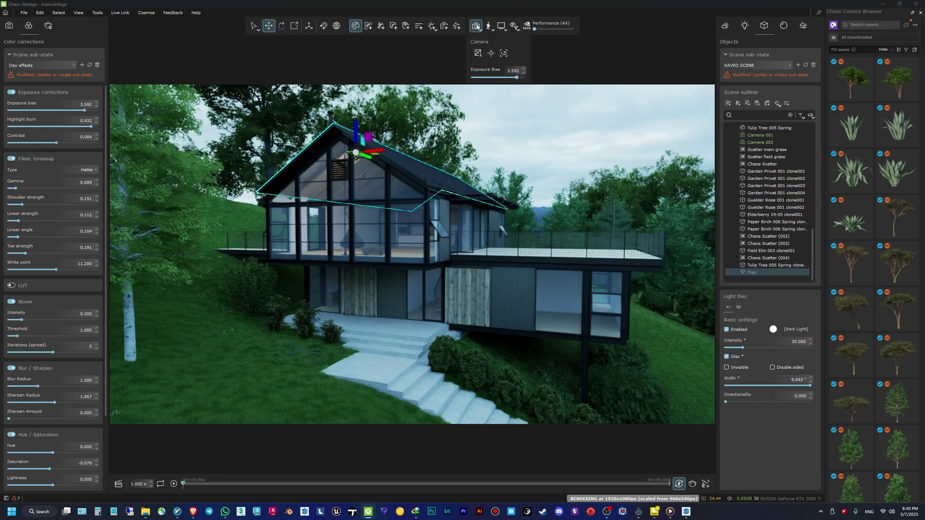
right_click(523, 72)
left_click_drag(743, 347, 765, 351)
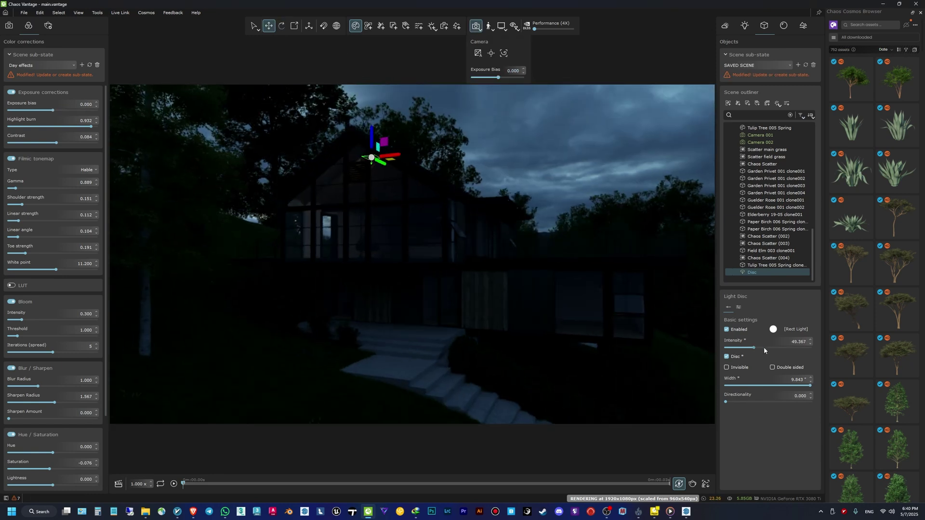
Set the disc light's intensity to 300, and place two copies of it along the slope of the gable roof
left_click(796, 339)
type("300")
key("Return")
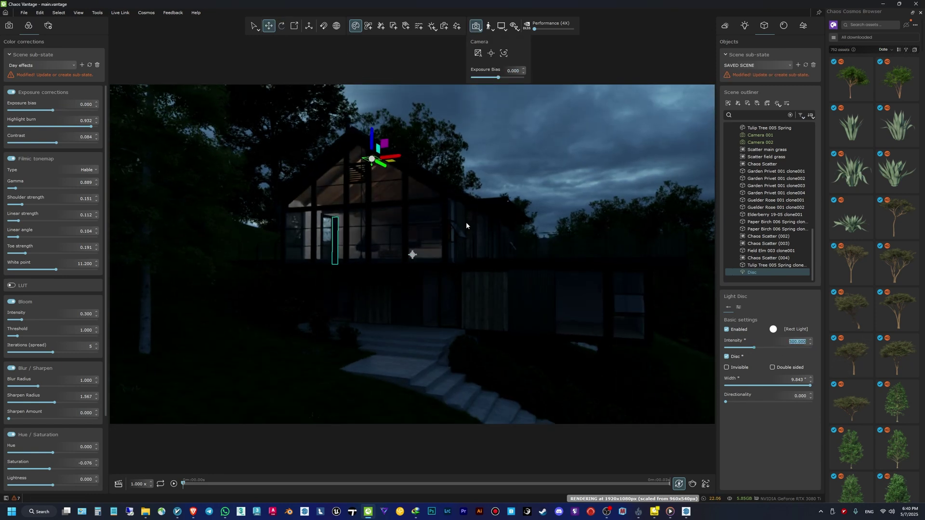
left_click_drag(383, 173, 449, 217, "shift")
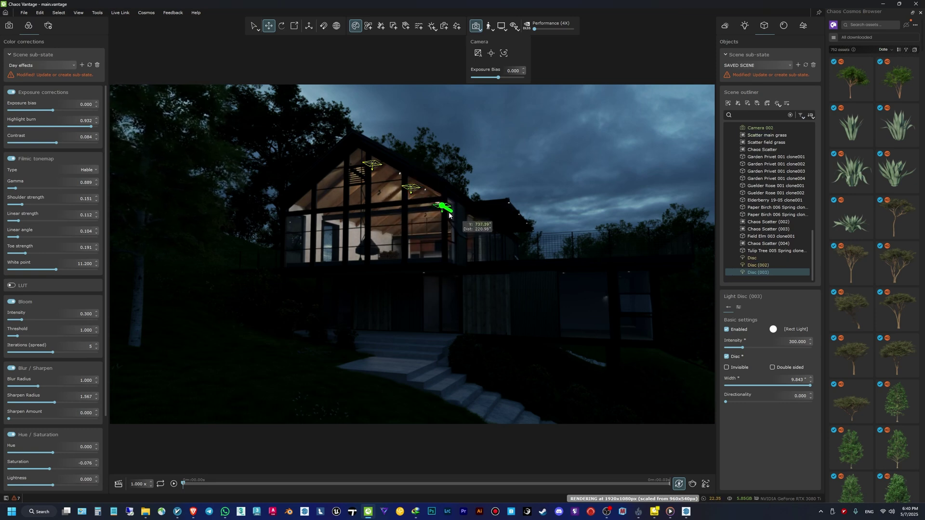
left_click(489, 159)
scroll(490, 159, "down", 3)
scroll(490, 159, "up", 4)
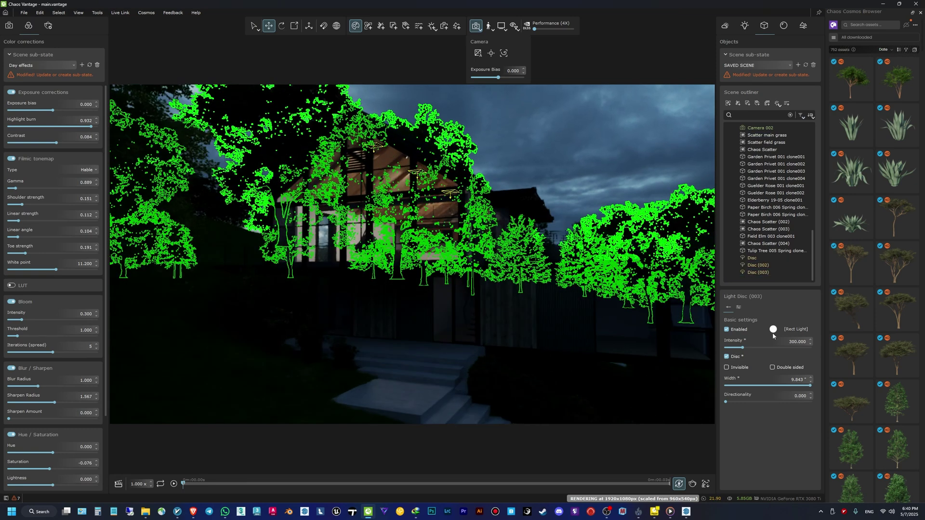
Give the last copied disc light a warm orange color with a temperature of about 2873 K
left_click(772, 330)
left_click(710, 282)
left_click(268, 25)
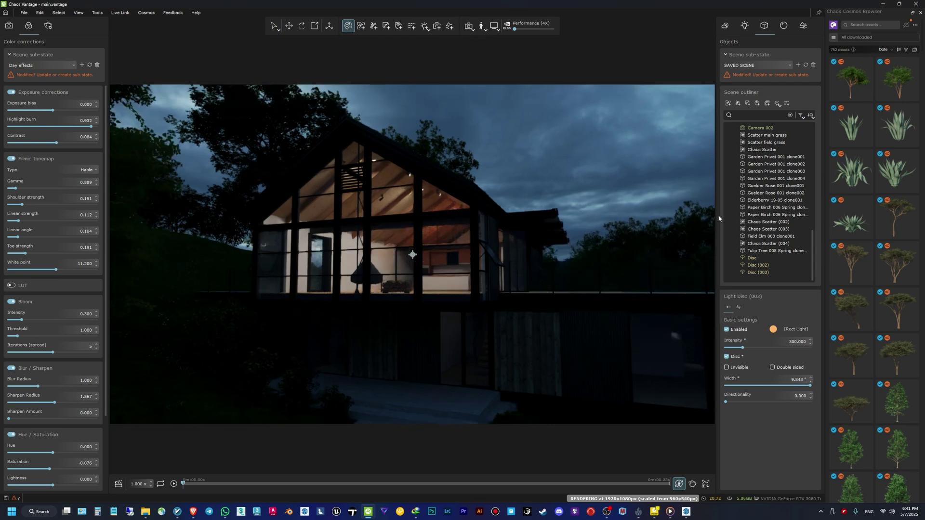
left_click(773, 330)
left_click_drag(710, 287, 708, 287)
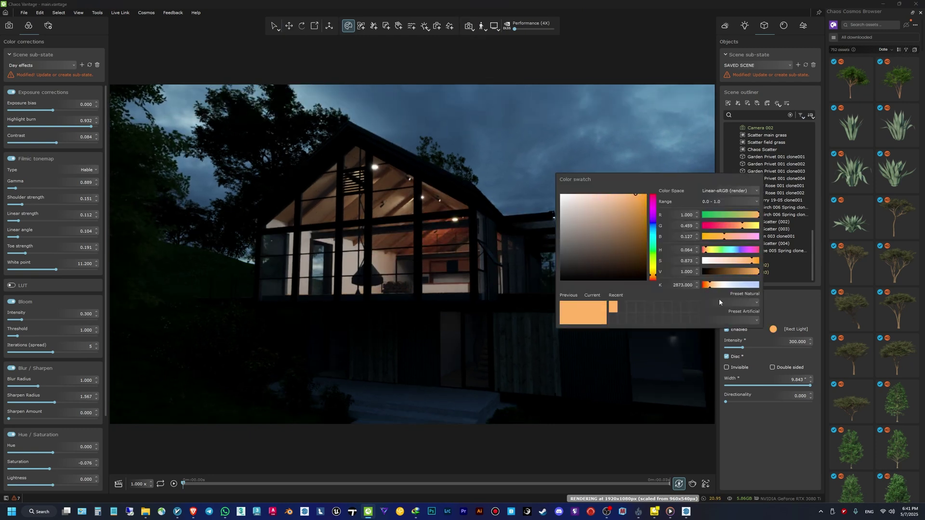
left_click(530, 202)
scroll(412, 216, "up", 2)
Select the disc light at the gable's peak together with its neighbor, and warm the light color to orange
left_click(274, 26)
left_click(366, 155)
left_click(419, 192, "ctrl")
left_click(773, 330)
left_click_drag(724, 285, 708, 285)
Save the scene, and copy the gable's disc light down to the ground-floor entrance
left_click(366, 156)
key("ctrl+s")
key("w")
left_click_drag(366, 137, 476, 310, "shift")
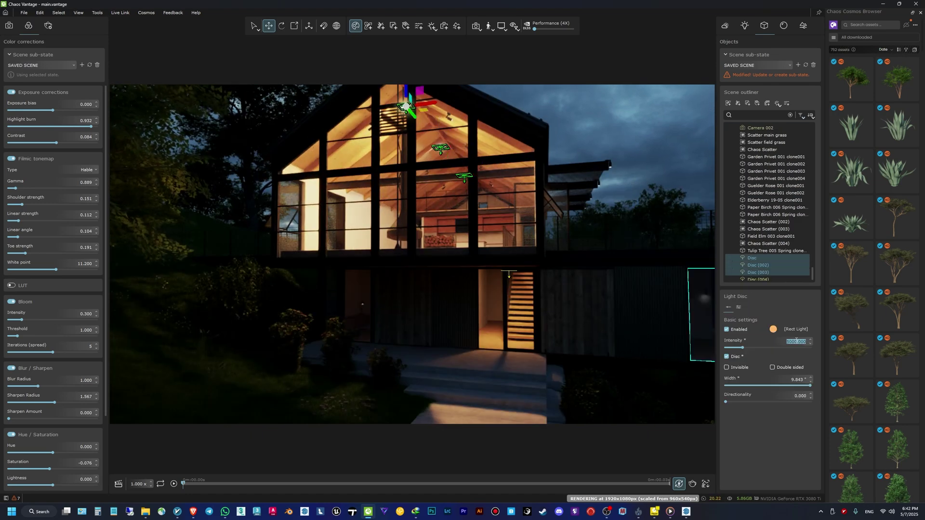
Switch the view to Camera 001 and clear the light selection
left_click(9, 26)
left_click(35, 322)
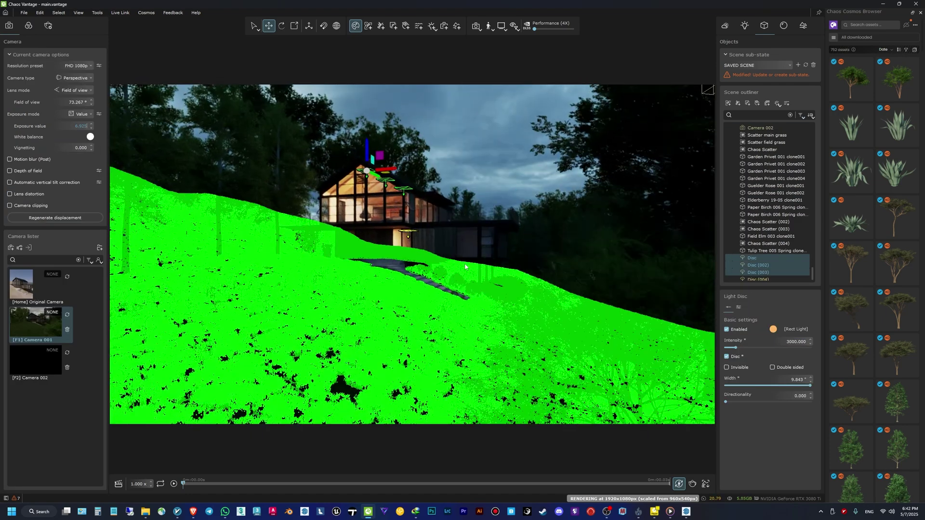
left_click(178, 49)
Set the color corrections to an exposure bias of about 0.224, highlight burn of 1 and gamma of about 0.827
left_click(23, 26)
left_click_drag(105, 127, 107, 128)
left_click_drag(53, 110, 55, 110)
left_click_drag(15, 188, 14, 188)
Enable the LUT and load 05_Hot.cube with an amount of about 0.188
left_click(10, 285)
left_click(29, 312)
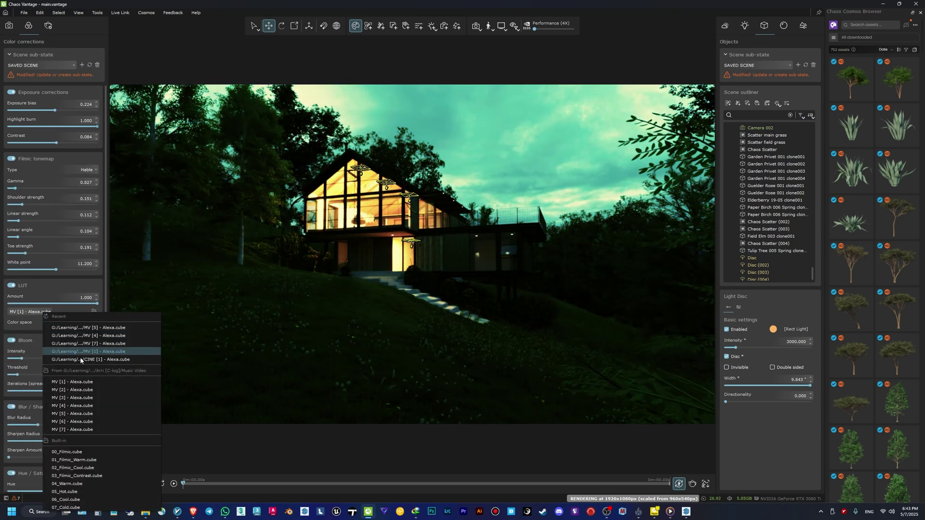
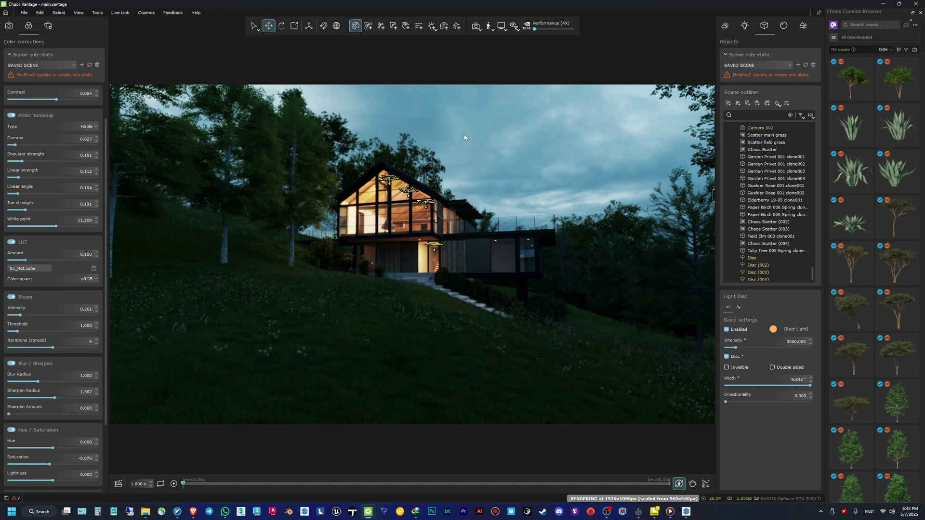
Copy the entrance disc light into the glazed room of the lower wing
scroll(464, 134, "up", 5)
left_click(398, 226)
mouse_move(414, 227)
left_mouse_down()
mouse_move(580, 234)
mouse_move(570, 234)
left_mouse_up()
key("ctrl+z")
left_click(568, 115)
scroll(568, 115, "down", 5)
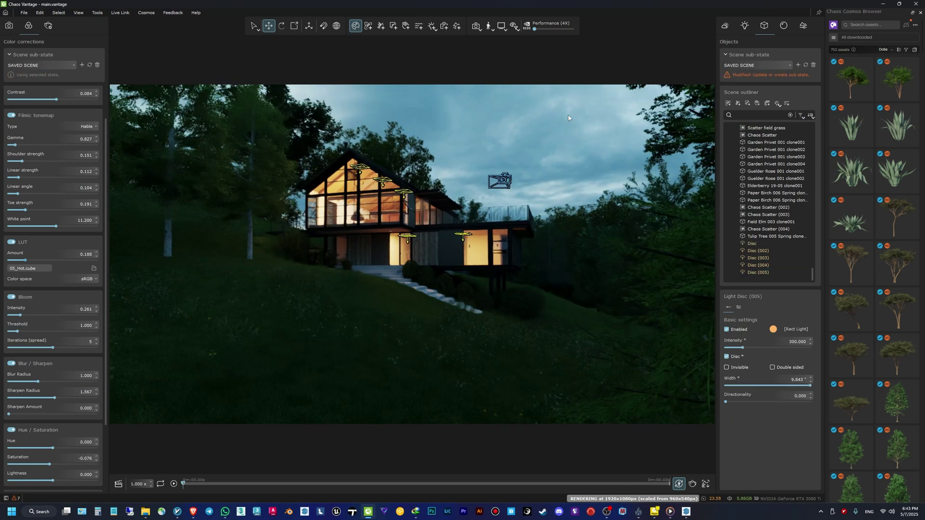
Add a rectangle light near the hanging fireplace in the gable room, and rotate it upright
scroll(569, 118, "up", 4)
scroll(568, 118, "up", 4)
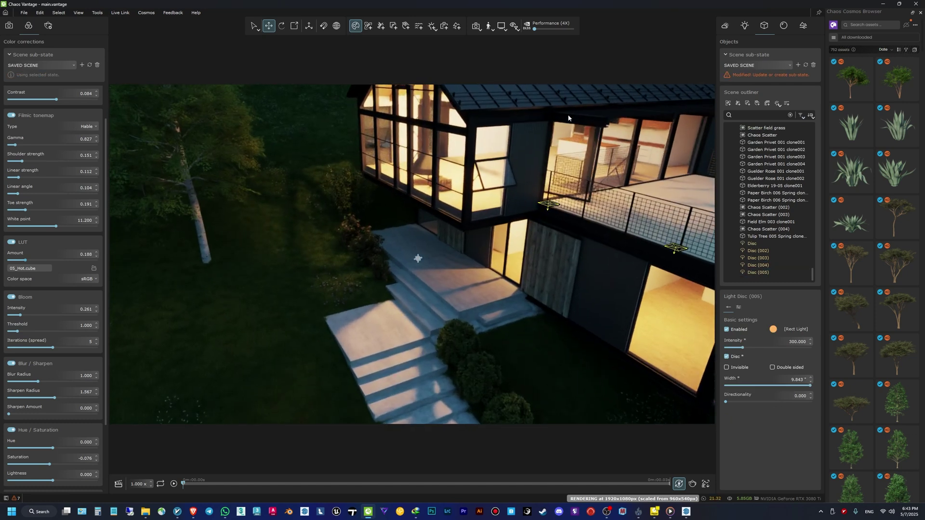
left_click_drag(568, 117, 394, 77)
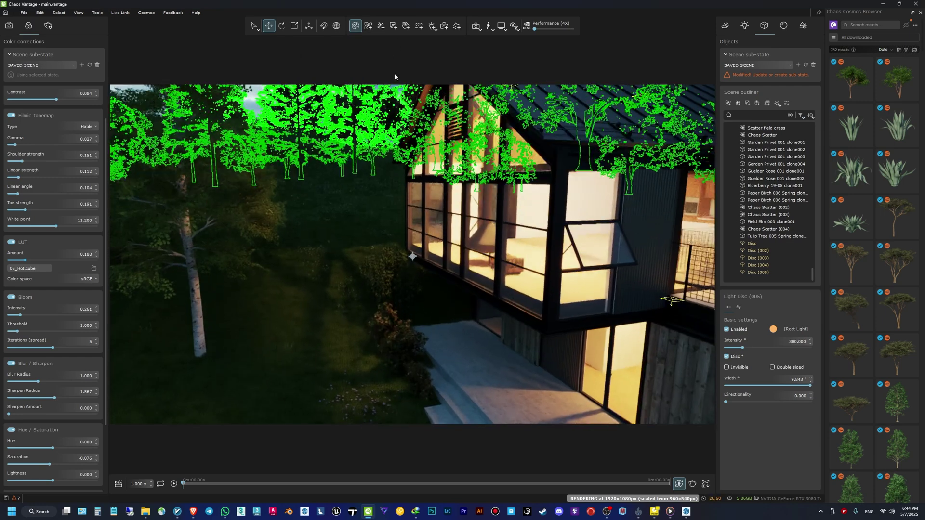
left_click(432, 25)
left_click(443, 60)
left_click(490, 249)
left_click_drag(490, 248, 320, 70)
left_click(282, 26)
left_click_drag(454, 217, 476, 191)
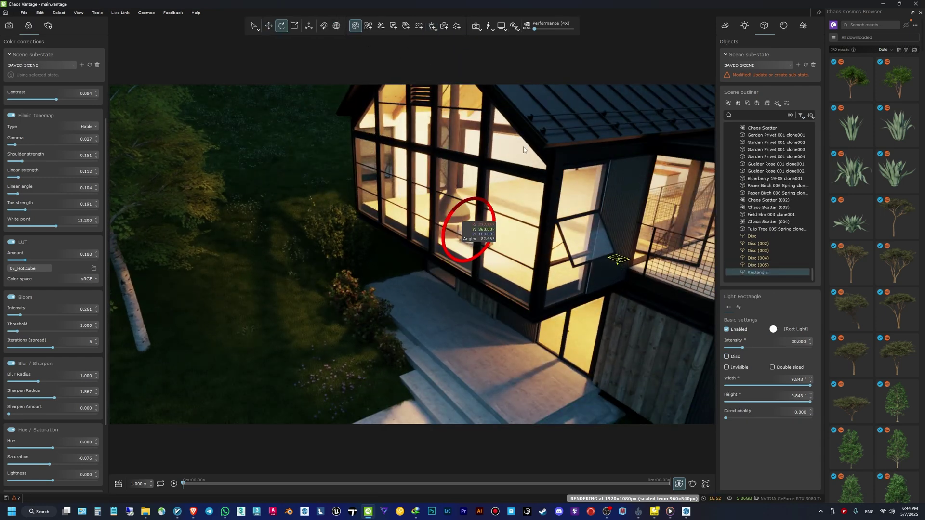
key("ctrl+z")
key("Escape")
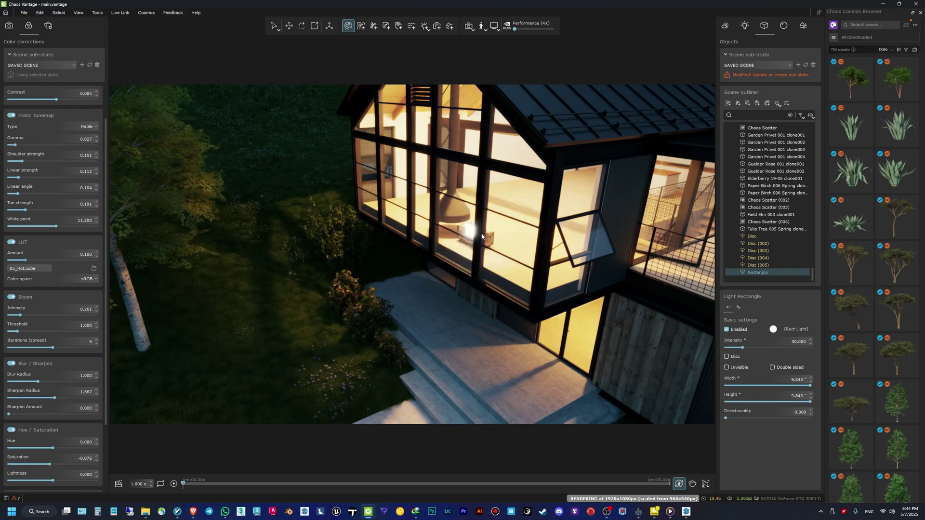
Move the rectangle light toward the gable's glass front, and set its width and height to 100
left_click(301, 25)
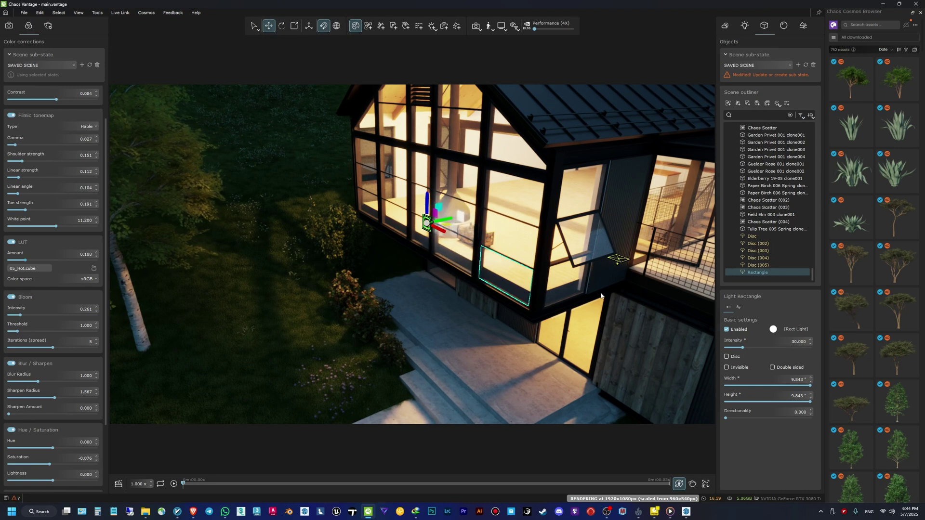
left_click_drag(508, 236, 597, 109)
key("r")
double_click(796, 380)
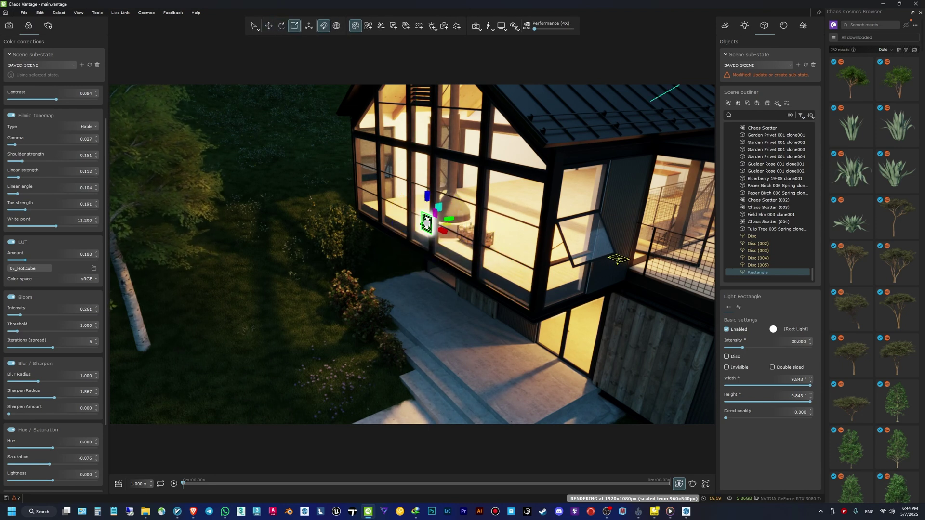
type("100")
double_click(795, 398)
type("100")
key("Return")
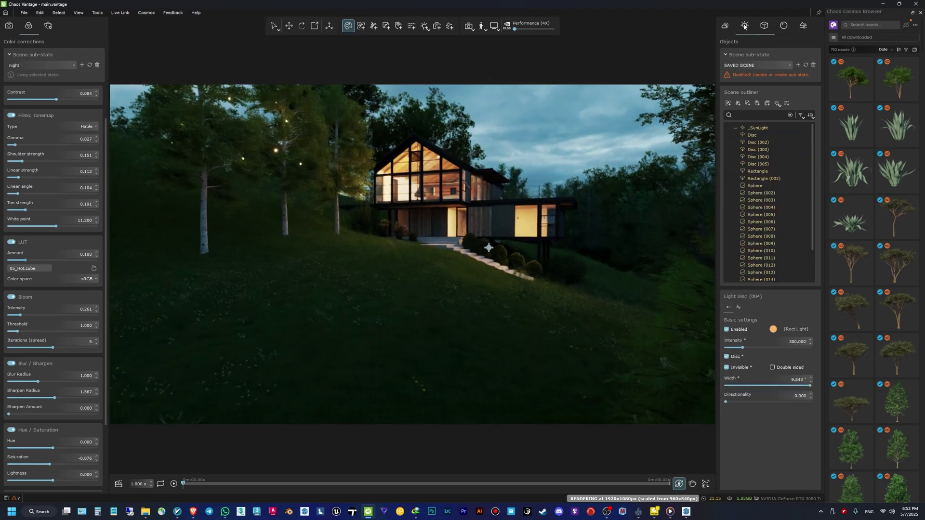
Open the light lister and collapse all of its light entries
left_click(744, 26)
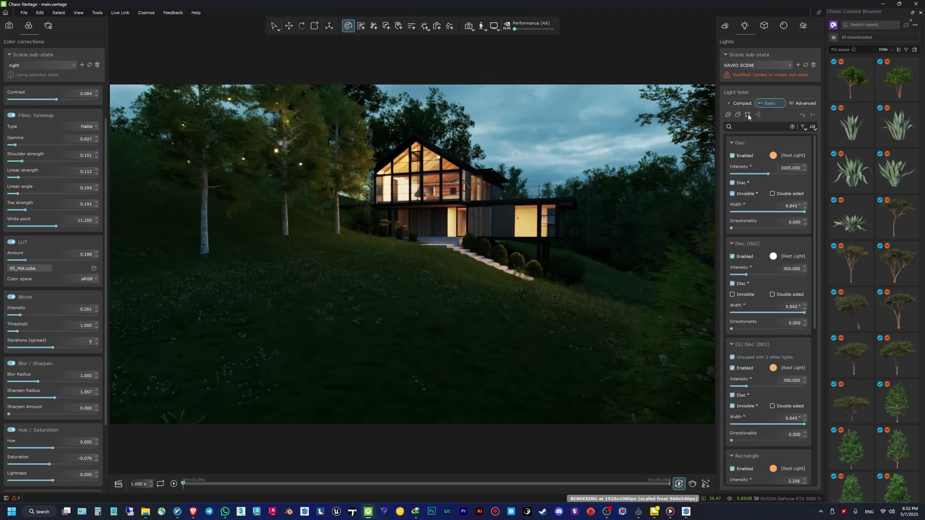
left_click(802, 127)
left_click(805, 127)
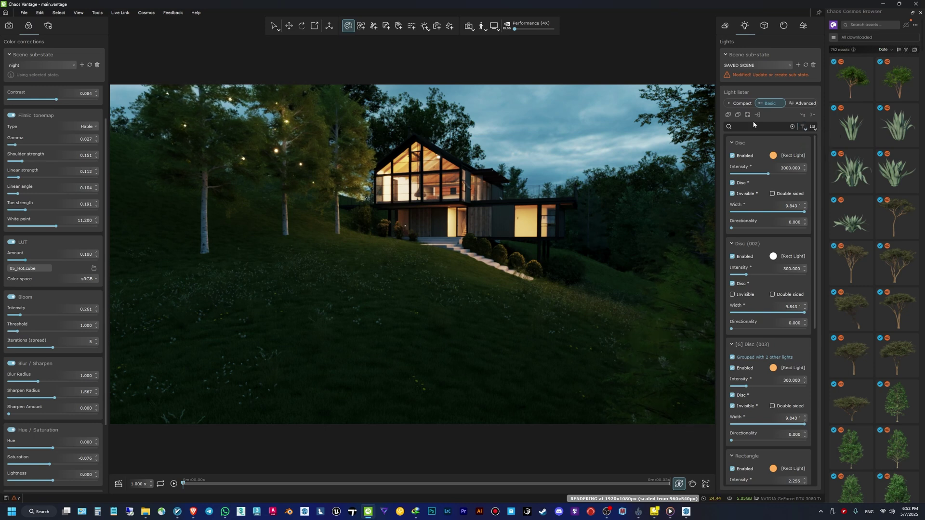
left_click(813, 114)
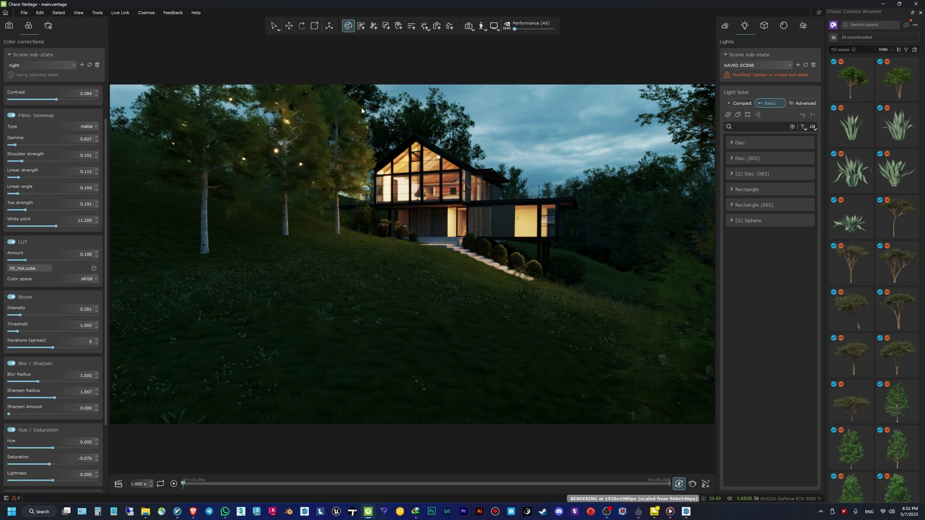
Switch the environment to the Day time Sunny sub-state
left_click(725, 26)
left_click(755, 65)
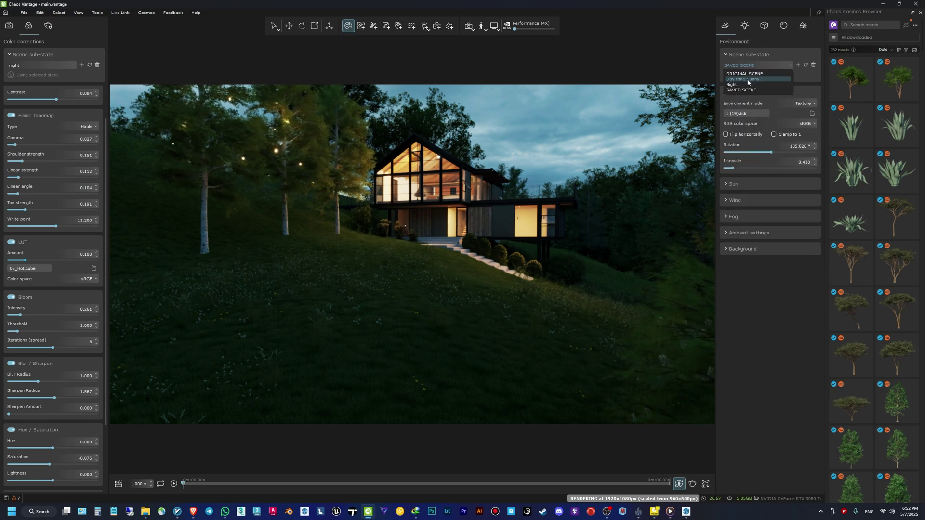
left_click(747, 80)
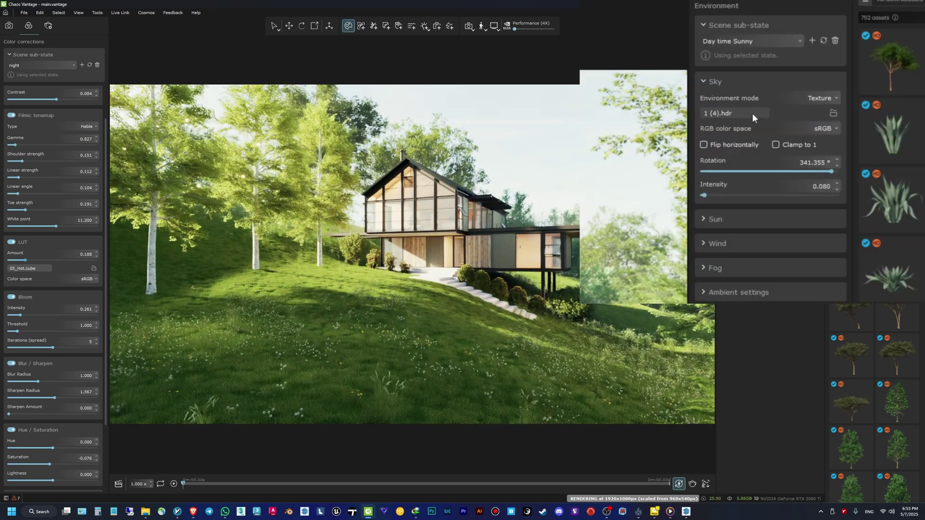
Turn off all the lights in the light lister, and store this as a lights sub-state named Day
left_click(745, 26)
left_click(722, 116)
left_click(713, 158)
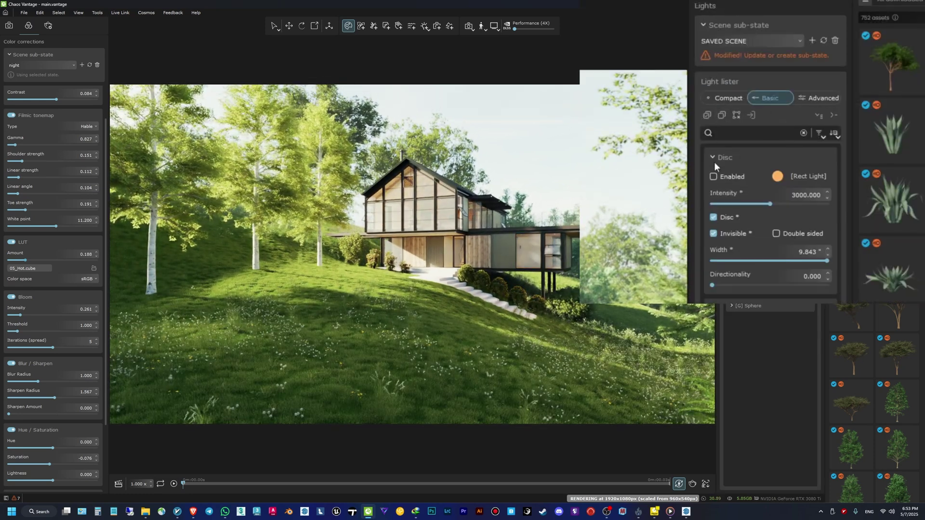
left_click(813, 40)
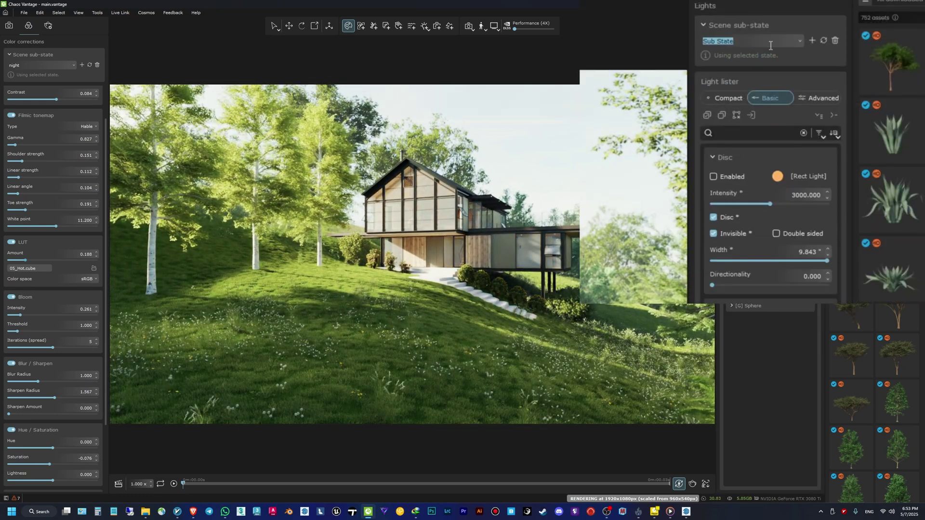
type("Day")
key("Return")
Turn all the lights back on, store this as a lights sub-state named night, and save the scene
left_click(734, 116)
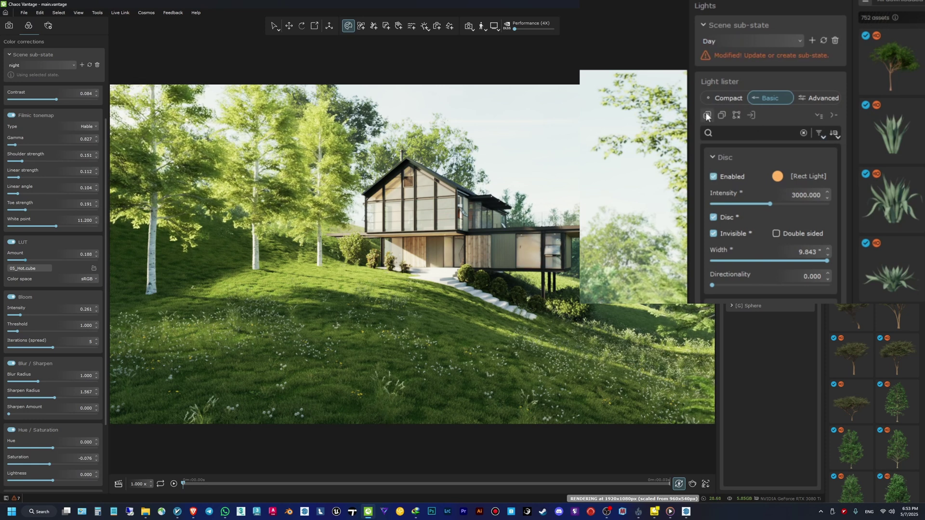
left_click(814, 39)
type("night")
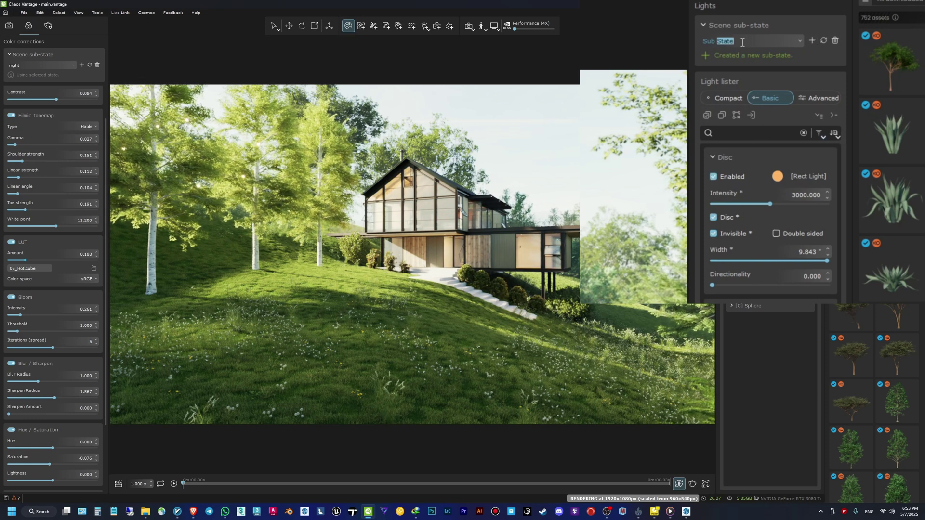
key("Return")
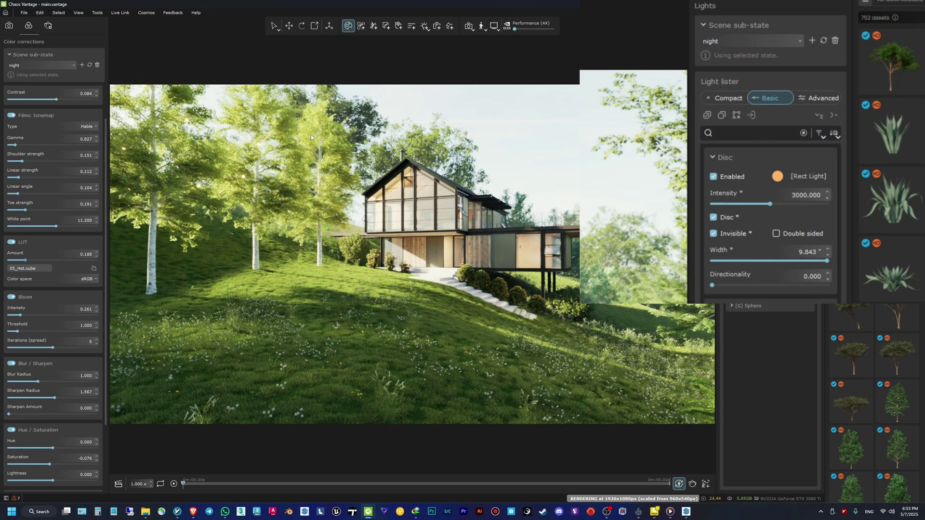
key("ctrl+s")
Try the Aluminum_Anodized_DarkGray material on the lower wing's cladding and on the panel below the gable's open side window
left_click(764, 27)
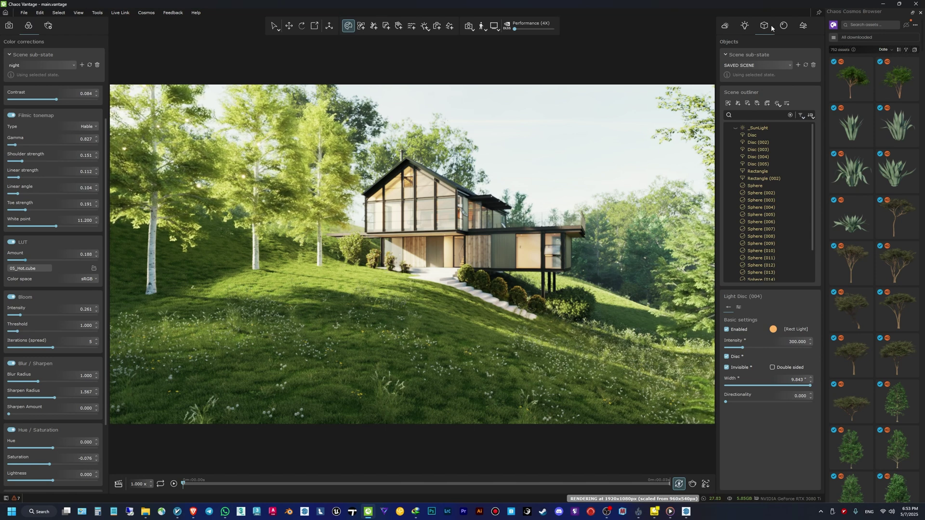
left_click(783, 25)
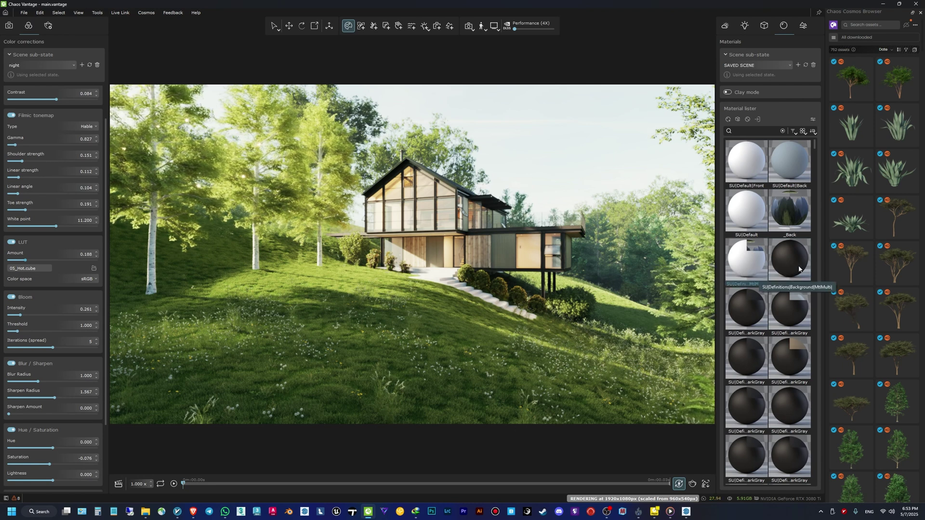
left_click_drag(769, 272, 501, 276)
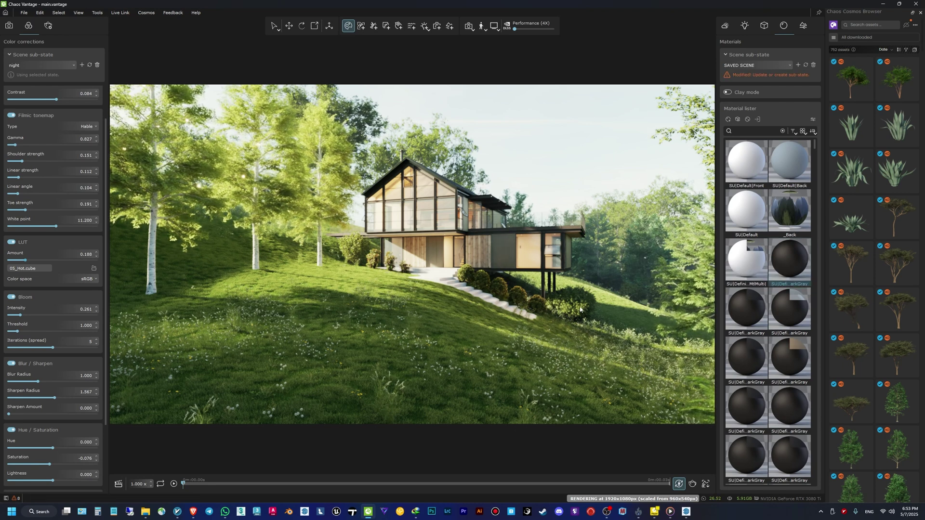
scroll(581, 310, "up", 5)
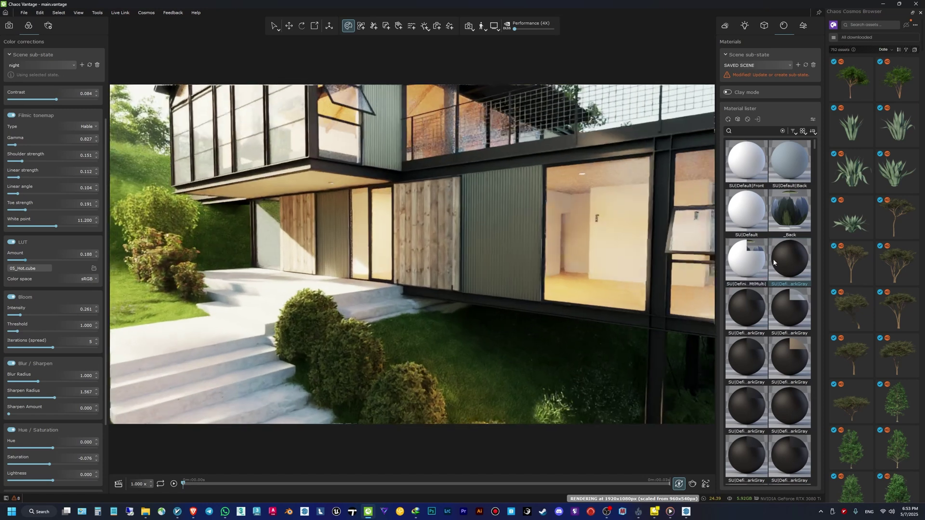
left_click_drag(774, 263, 336, 155)
middle_click_drag(379, 170, 392, 191)
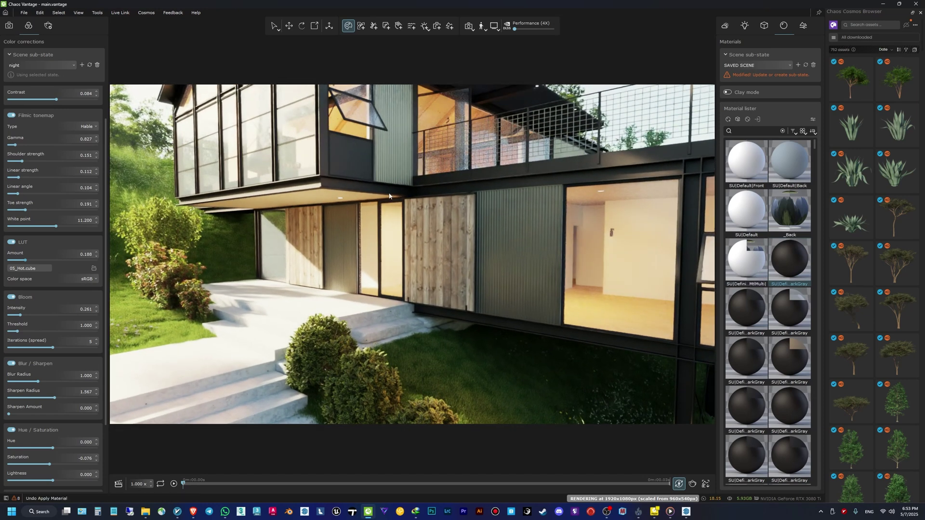
scroll(456, 207, "down", 10)
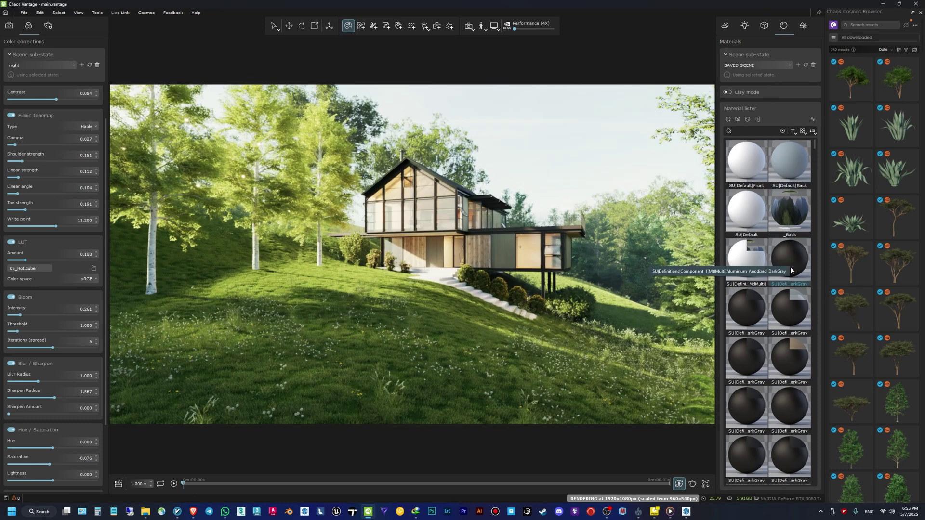
Apply the Aluminum_Anodized_DarkGray material to the corrugated cladding of the lower wing
left_click_drag(790, 260, 500, 278)
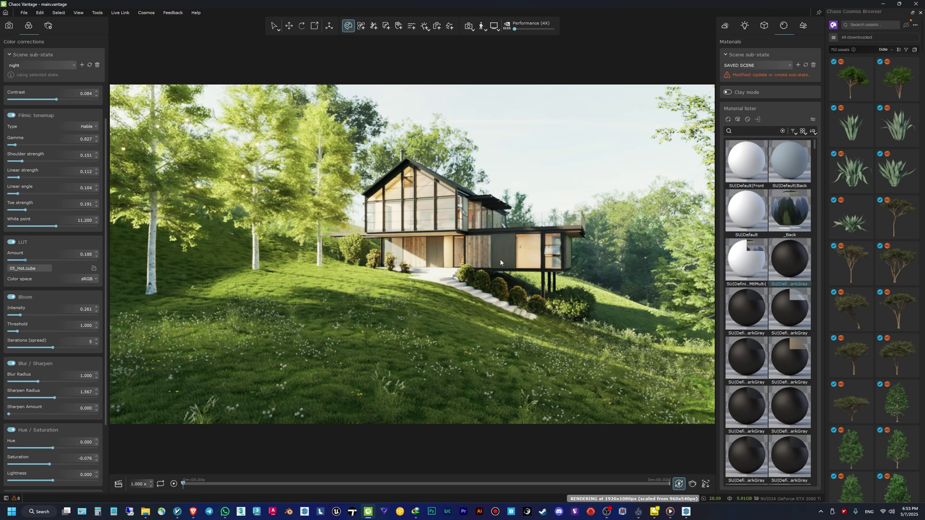
key("w")
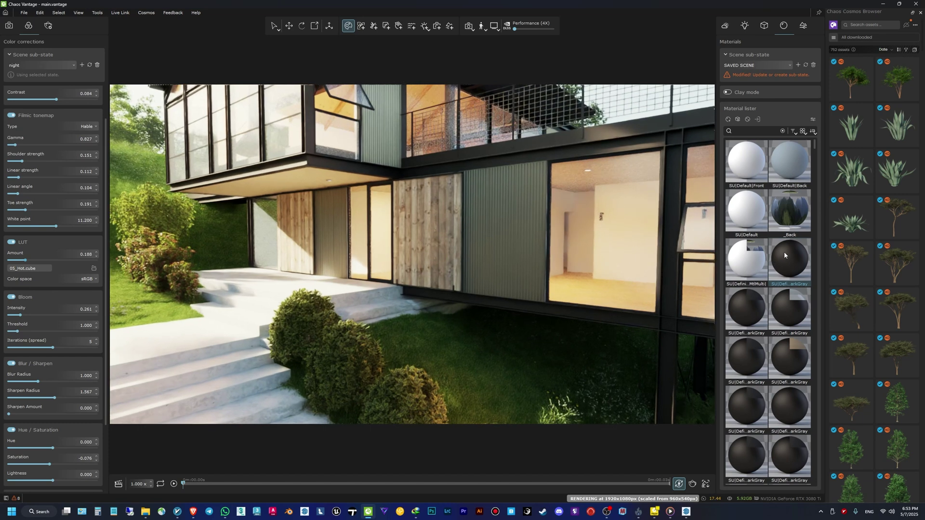
Apply the Aluminum_Anodized_DarkGray material to the panel below the gable's open side window
left_click_drag(784, 255, 336, 157)
scroll(390, 250, "down", 5)
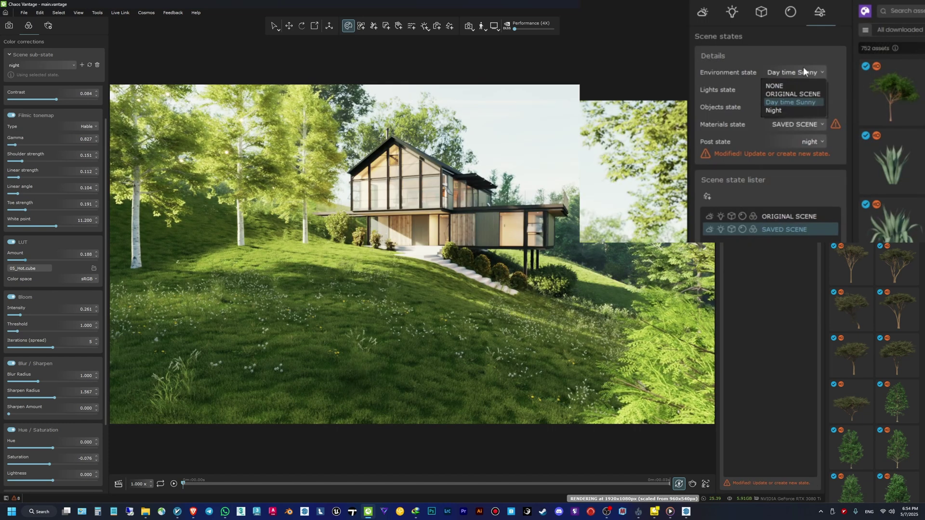
Set the environment state to Day time Sunny, lights to Day, objects to SAVED SCENE and post to Day effects
left_click(801, 101)
left_click(803, 93)
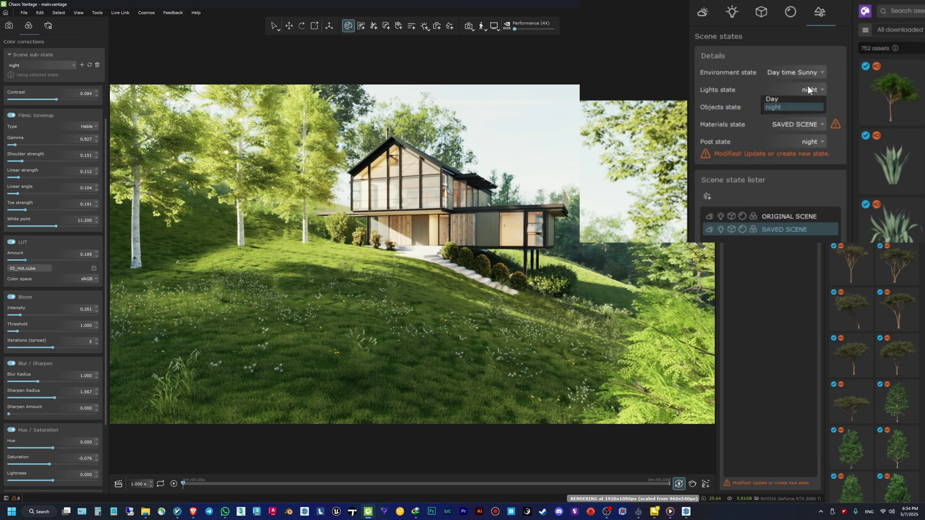
left_click(805, 117)
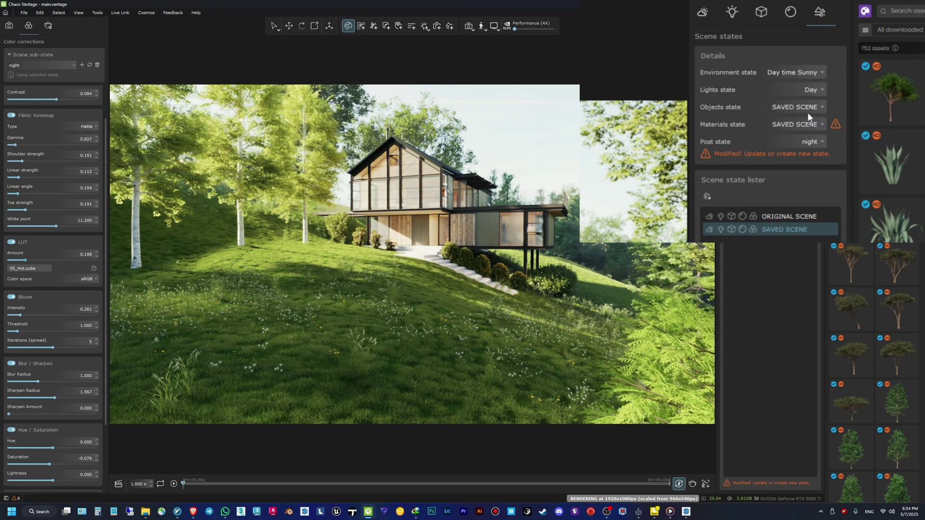
left_click(806, 108)
left_click(807, 108)
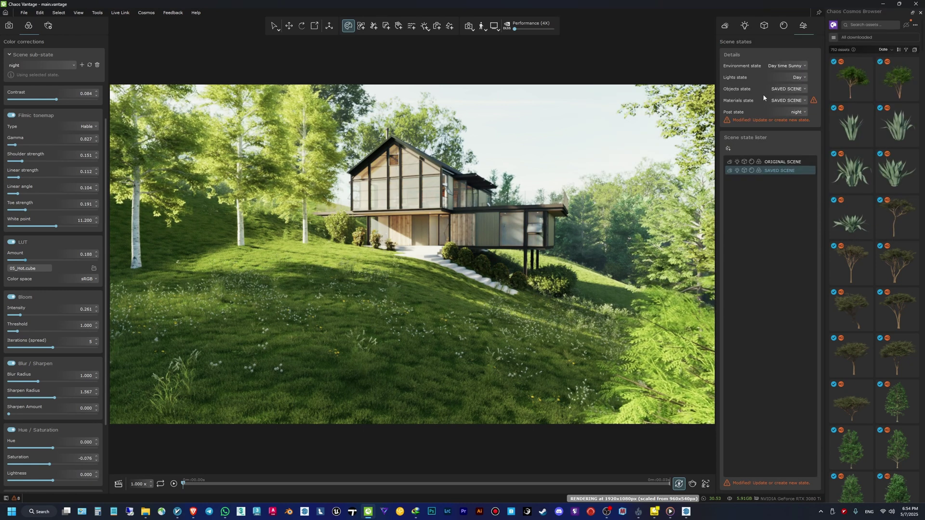
left_click(790, 113)
left_click(790, 132)
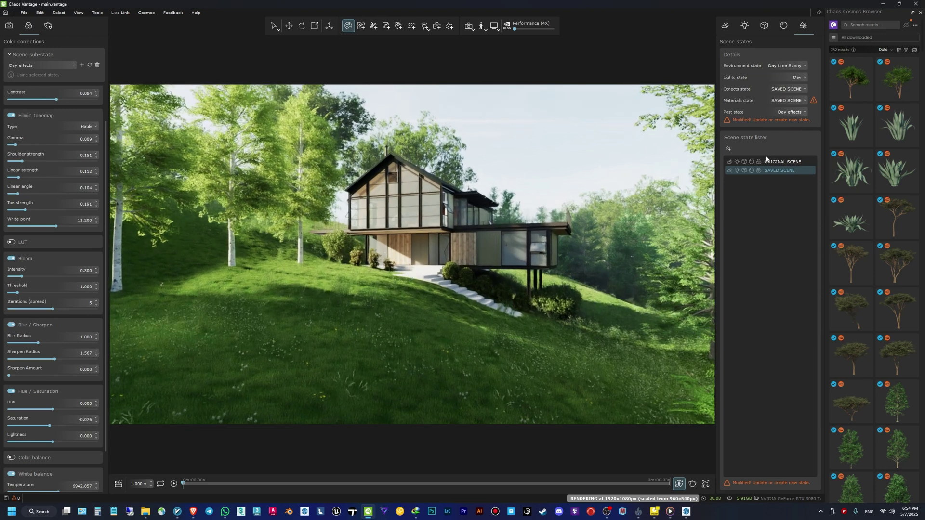
Set the white balance's magenta-green tint to -0.102 and update the Day effects color correction sub-state
scroll(42, 465, "down", 2)
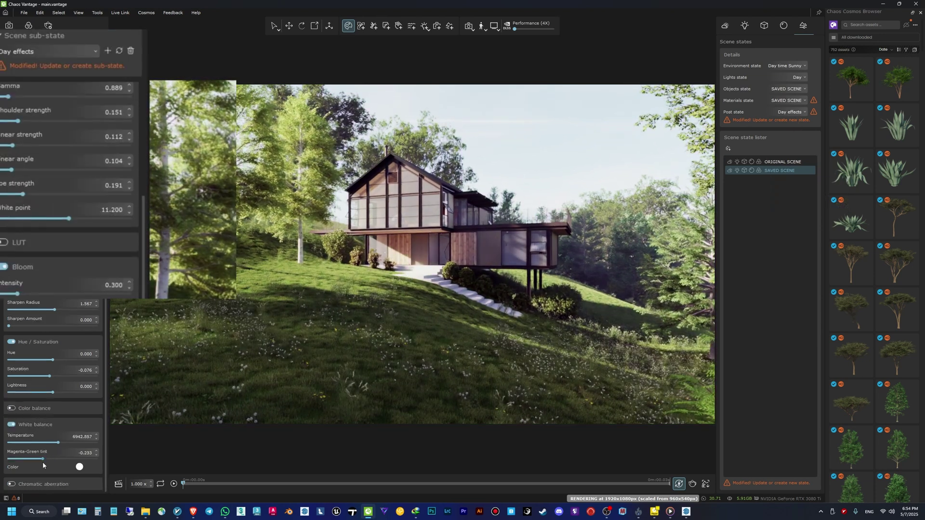
left_click_drag(43, 463, 48, 464)
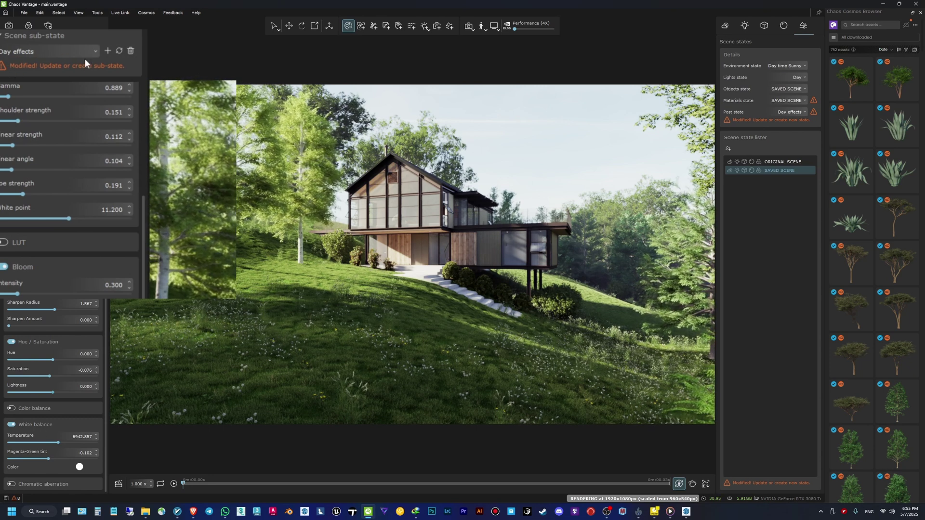
left_click(117, 50)
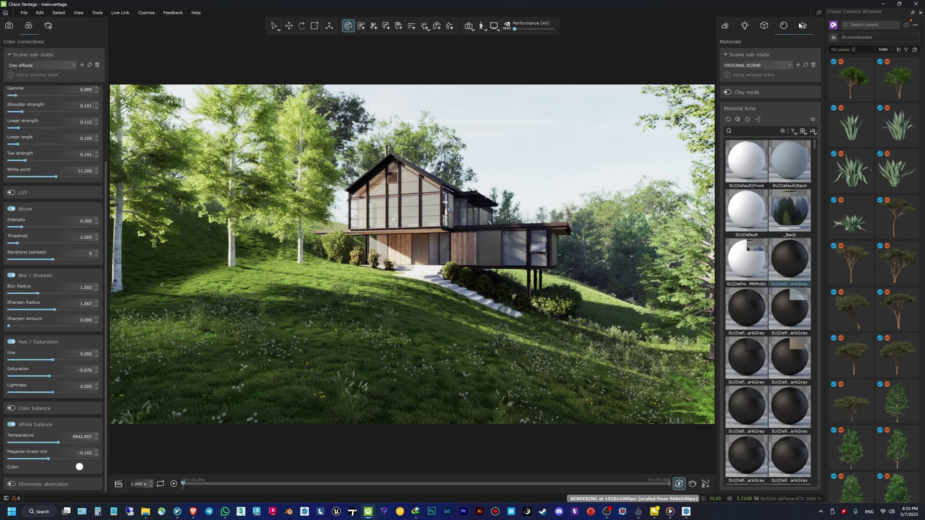
Reselect the Day time Sunny environment state and create a new scene state named Day
left_click(802, 25)
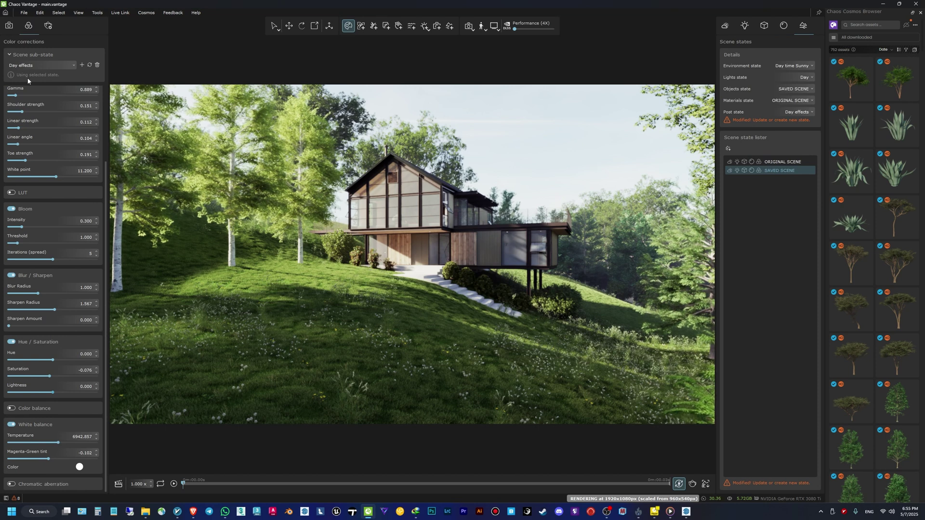
left_click(784, 26)
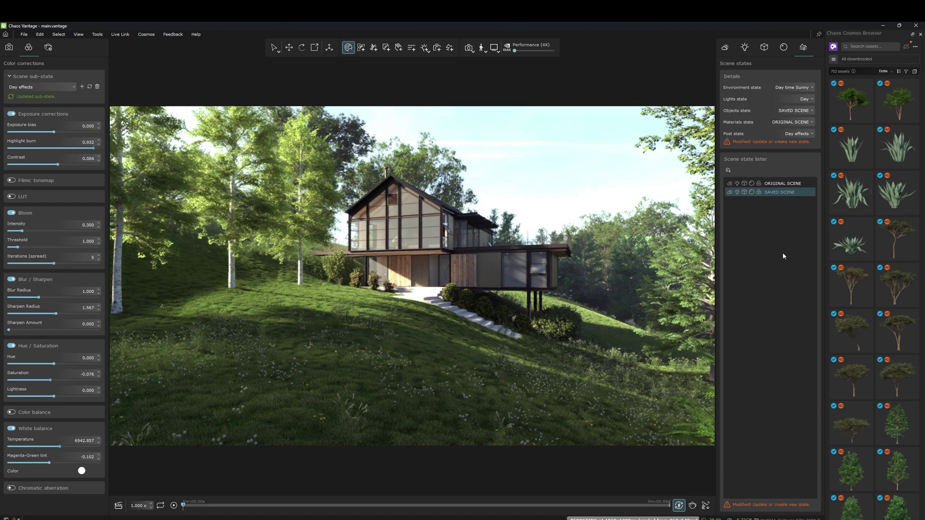
left_click(805, 88)
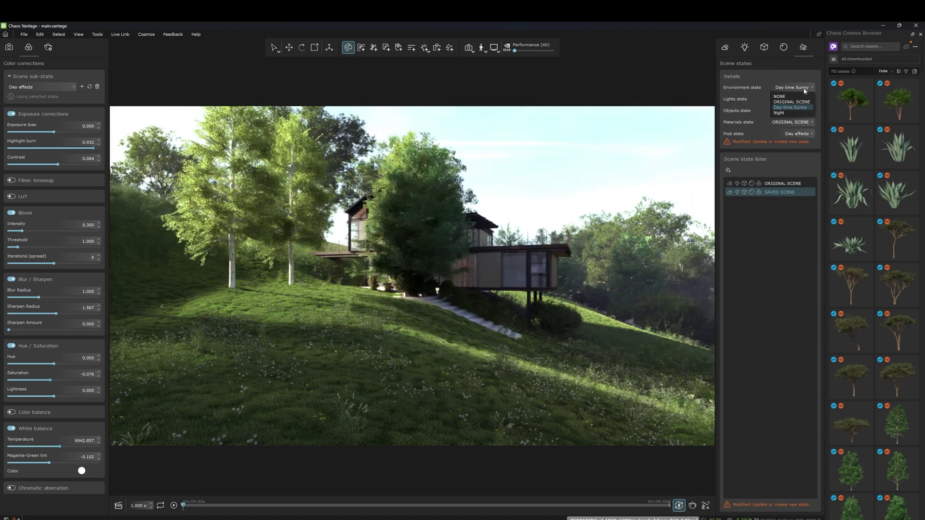
left_click(795, 107)
left_click(798, 89)
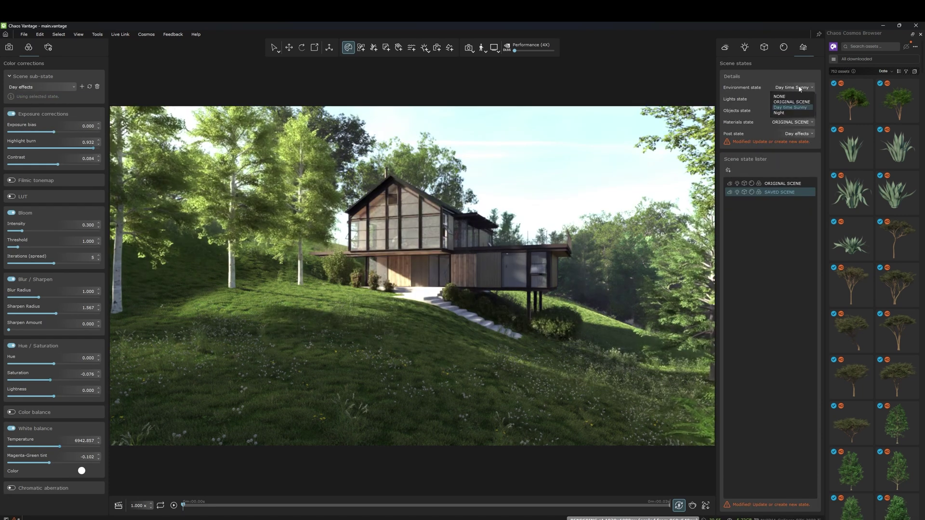
left_click(792, 109)
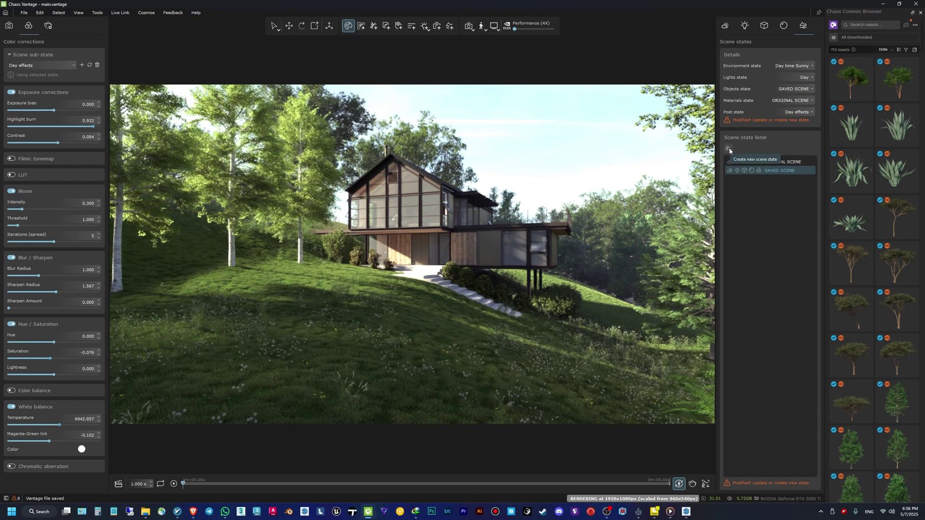
left_click(729, 148)
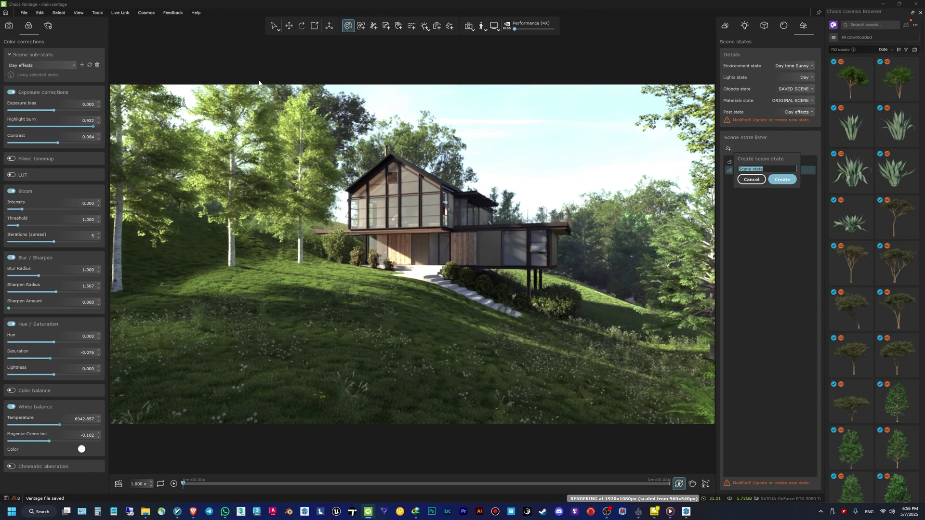
type("Day")
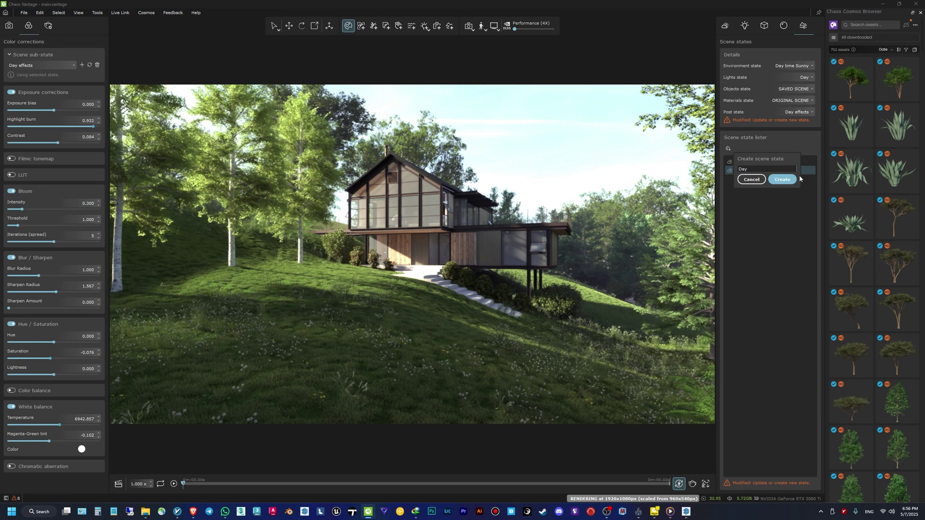
left_click(782, 179)
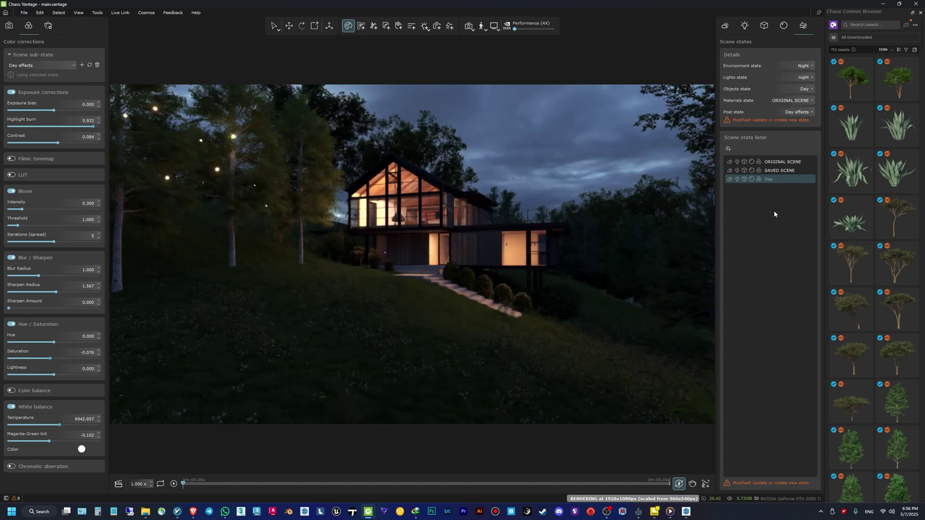
Set the objects state to SAVED SCENE and the post state to night, and create a scene state named Night
left_click(804, 88)
left_click(799, 108)
left_click(803, 111)
left_click(800, 138)
left_click(728, 148)
type("Night")
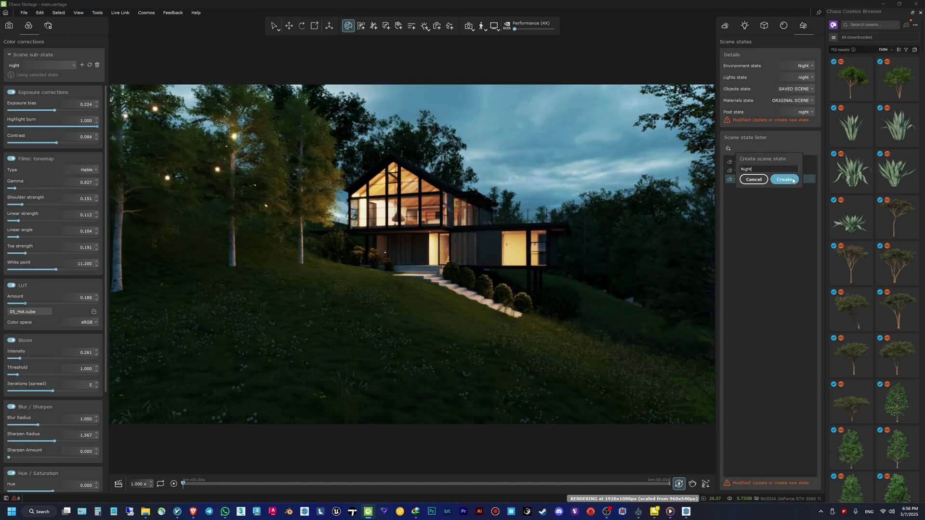
left_click(792, 180)
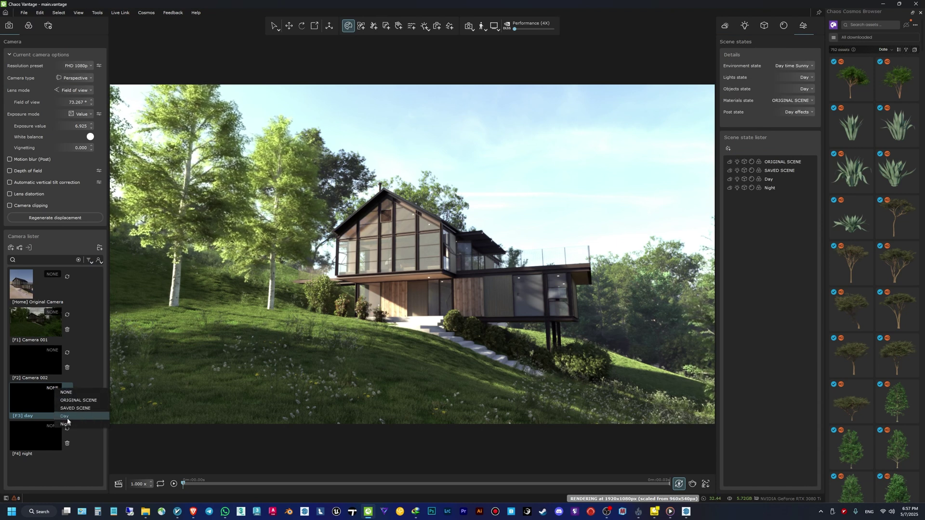
Assign the Day scene state to the day camera and the Night scene state to the night camera
left_click(68, 418)
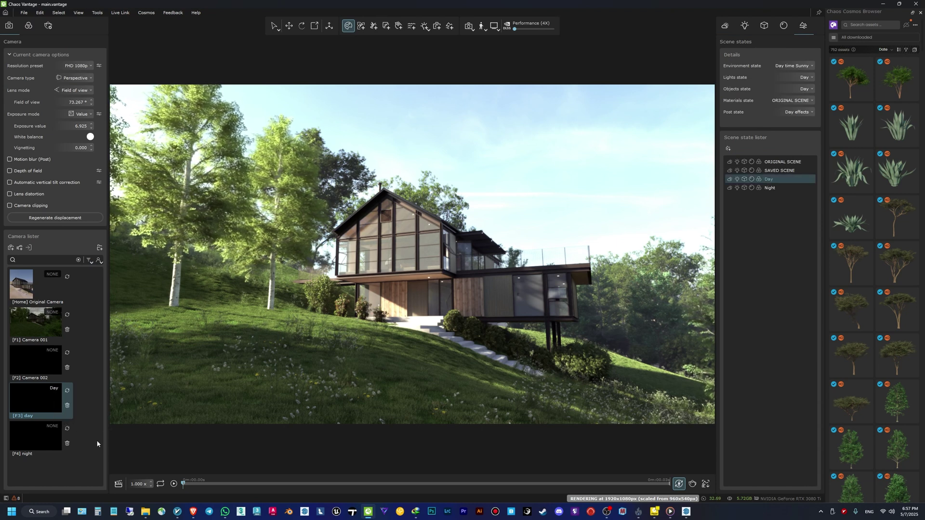
left_click(67, 390)
left_click(55, 428)
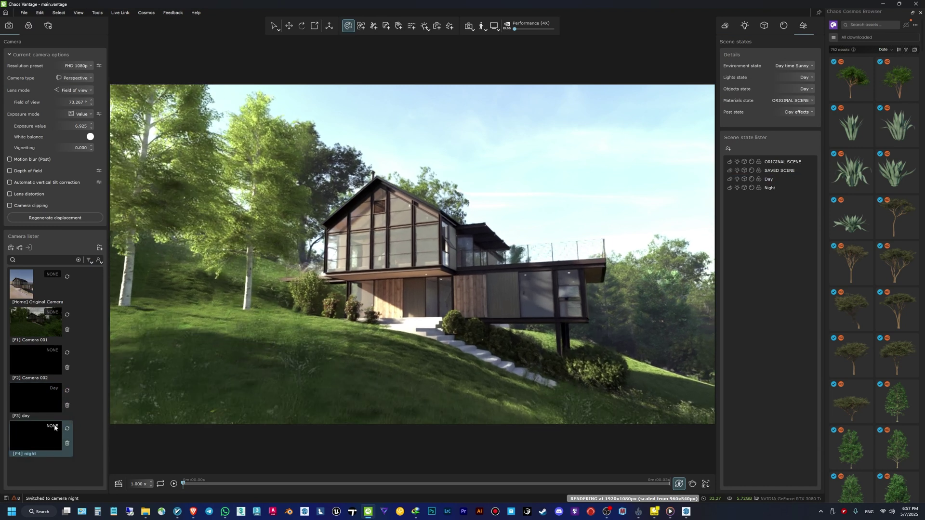
left_click(53, 426)
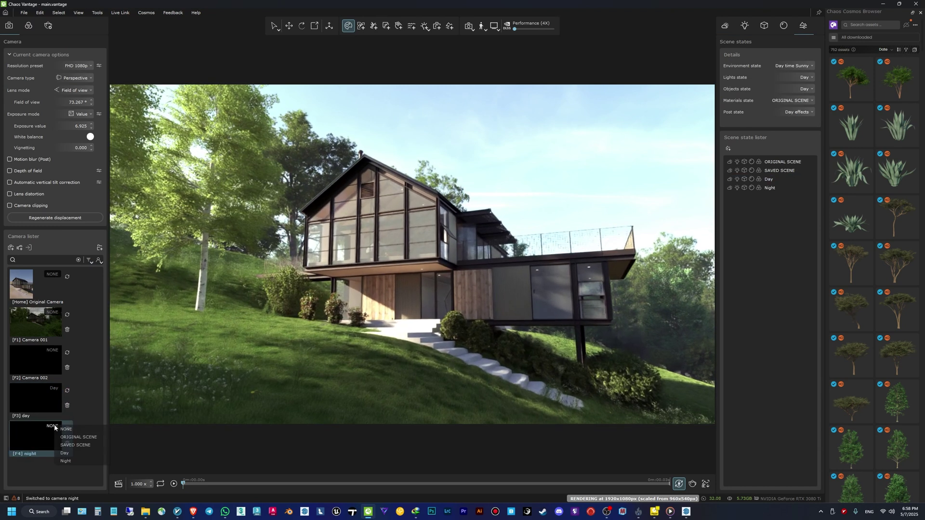
left_click(75, 461)
Switch to the day camera and add the day and night cameras in that order to the animation timeline's camera track
key("F3")
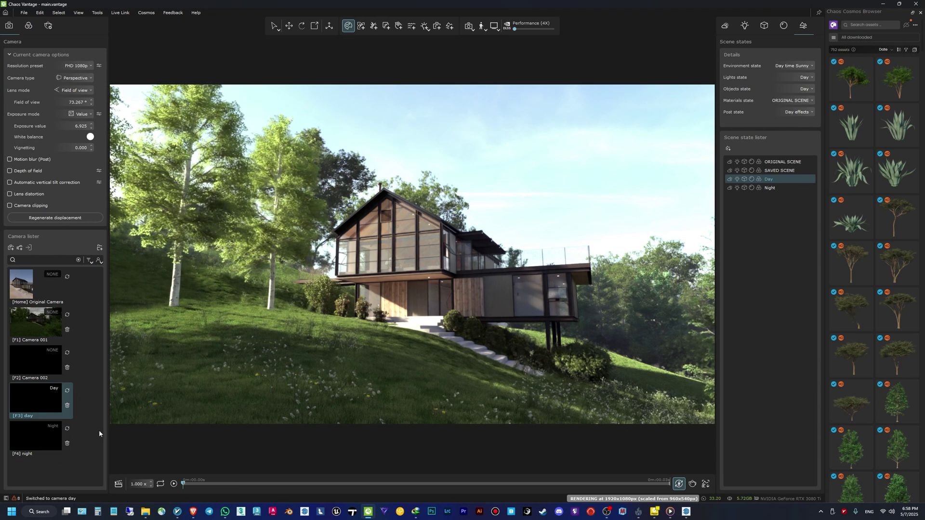
left_click(119, 484)
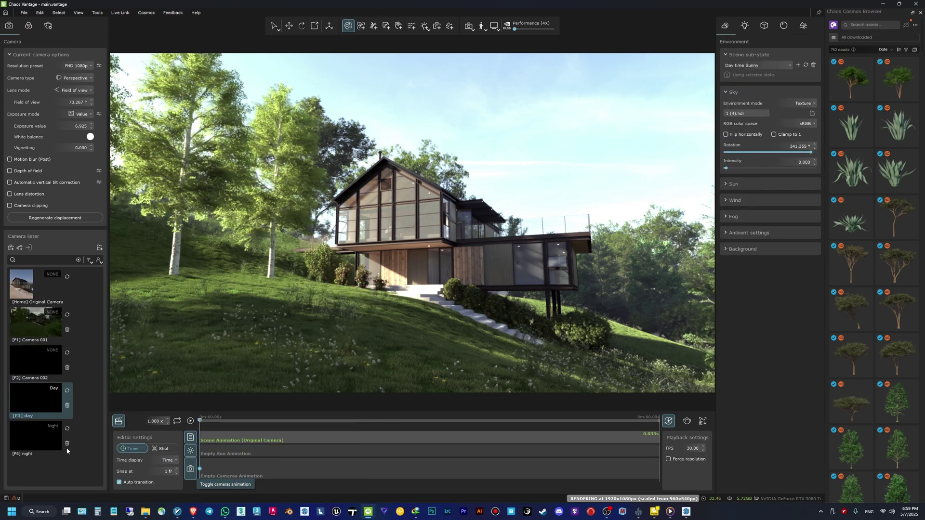
mouse_move(21, 403)
left_mouse_down()
mouse_move(136, 430)
mouse_move(226, 483)
mouse_move(215, 471)
left_mouse_up()
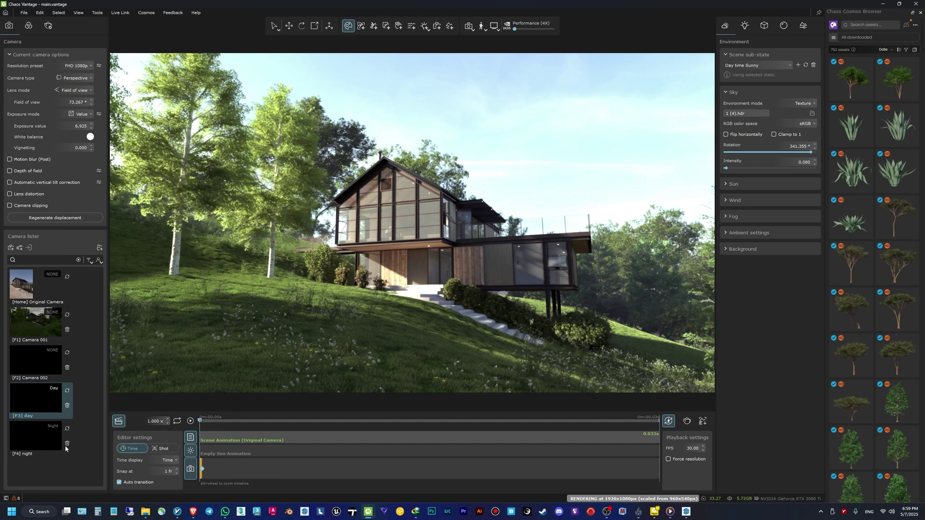
left_click_drag(33, 436, 264, 467)
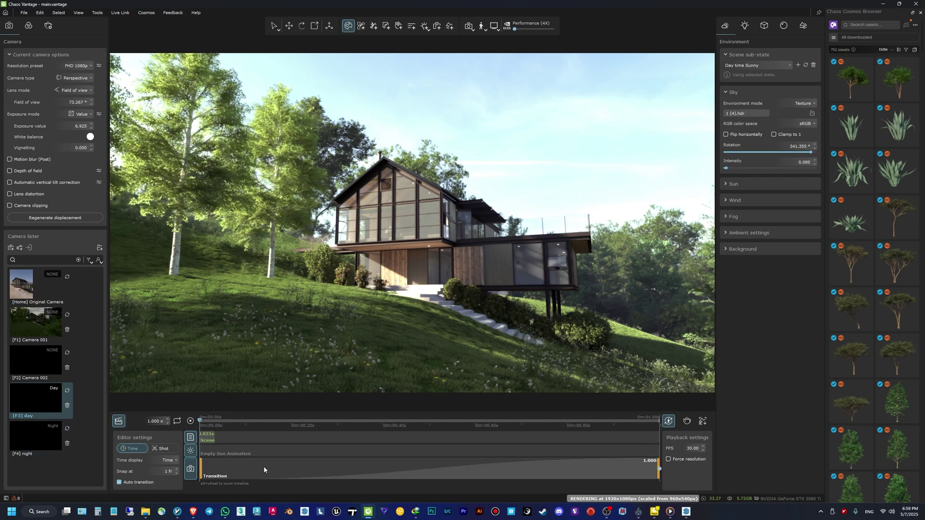
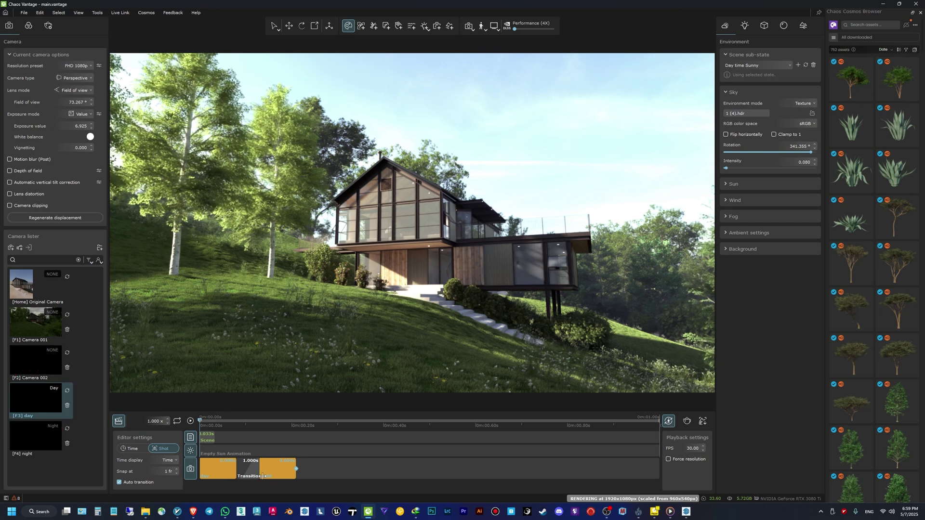
Make the transition between the day and night shots linear
left_click(246, 475)
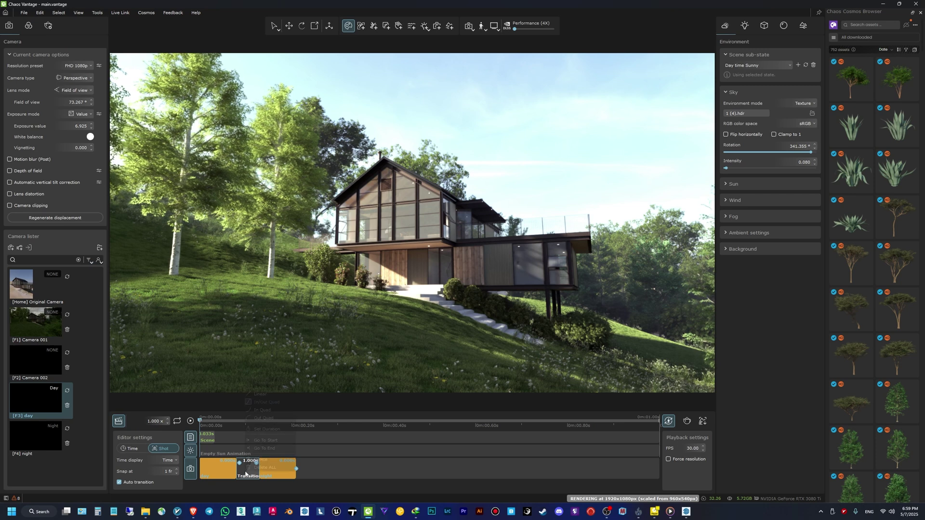
right_click(246, 475)
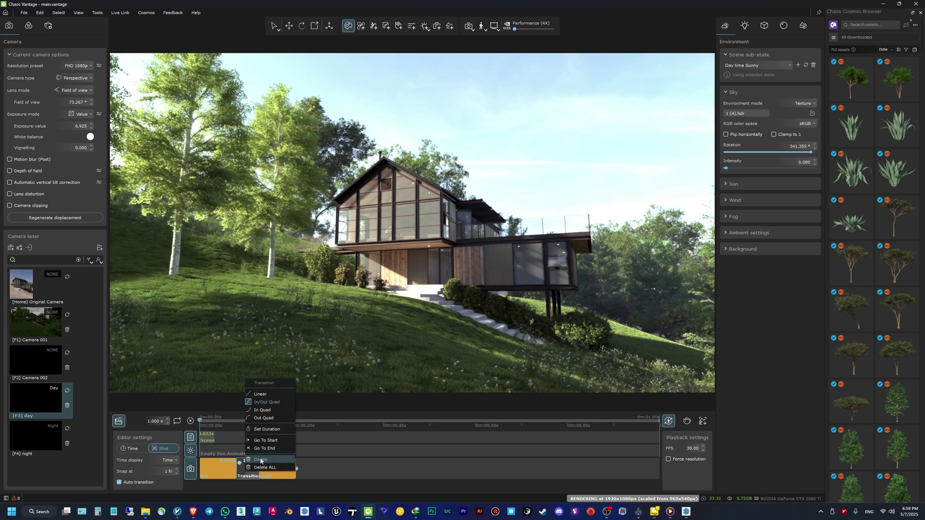
left_click(267, 396)
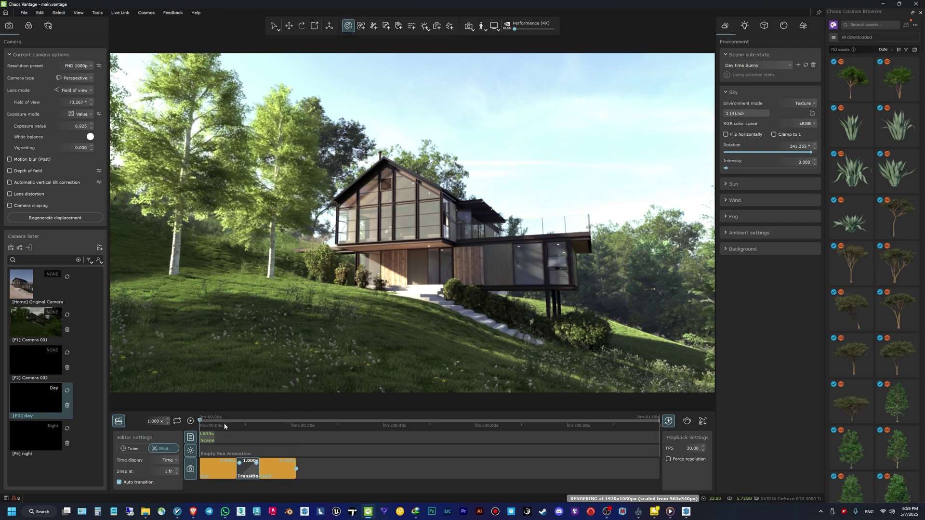
Set the duration of the transition between the day and night shots to 5 seconds
right_click(239, 477)
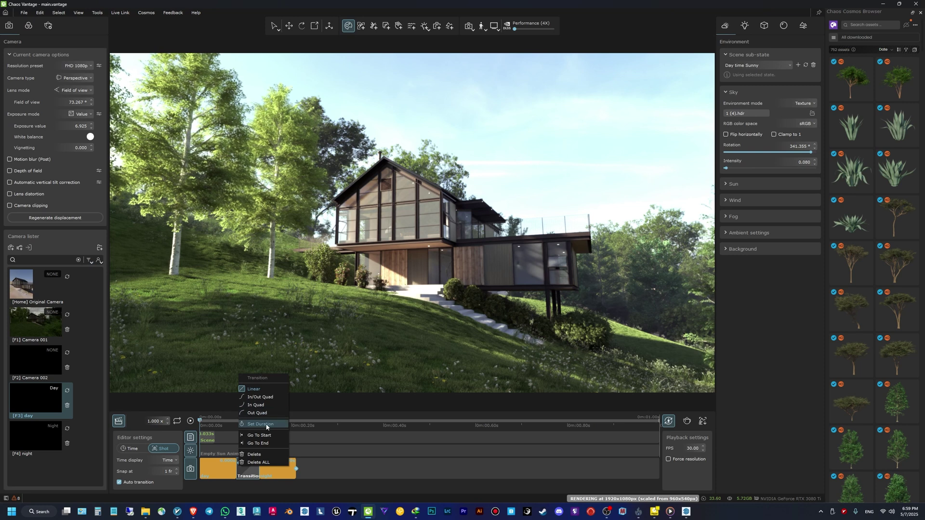
left_click(256, 405)
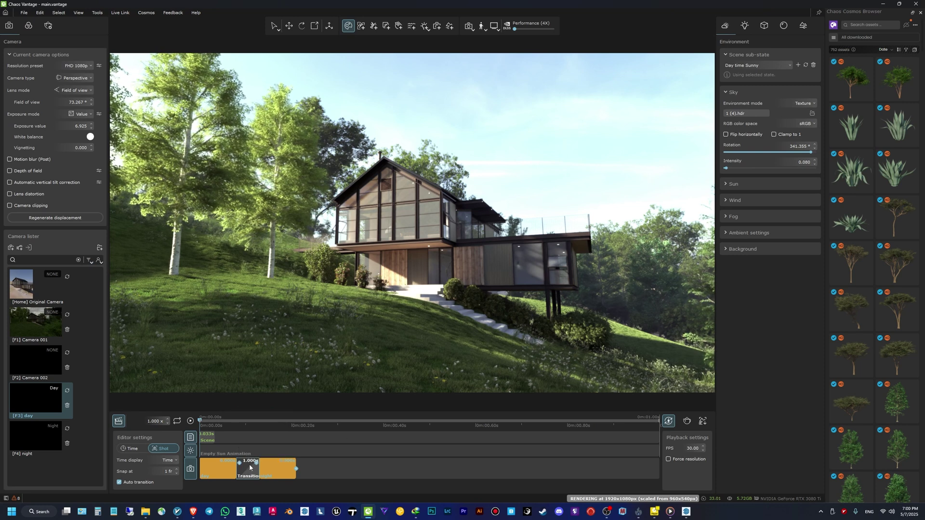
right_click(249, 470)
left_click(271, 479)
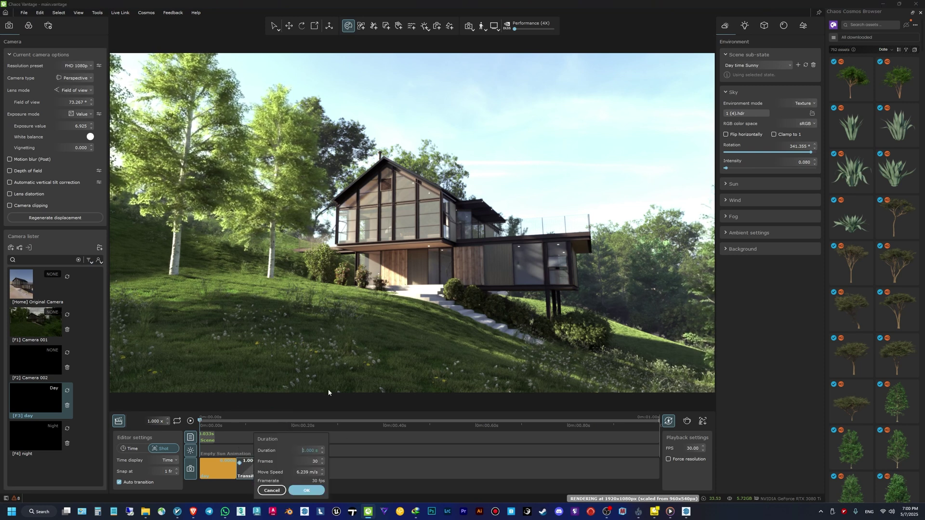
right_click(247, 472)
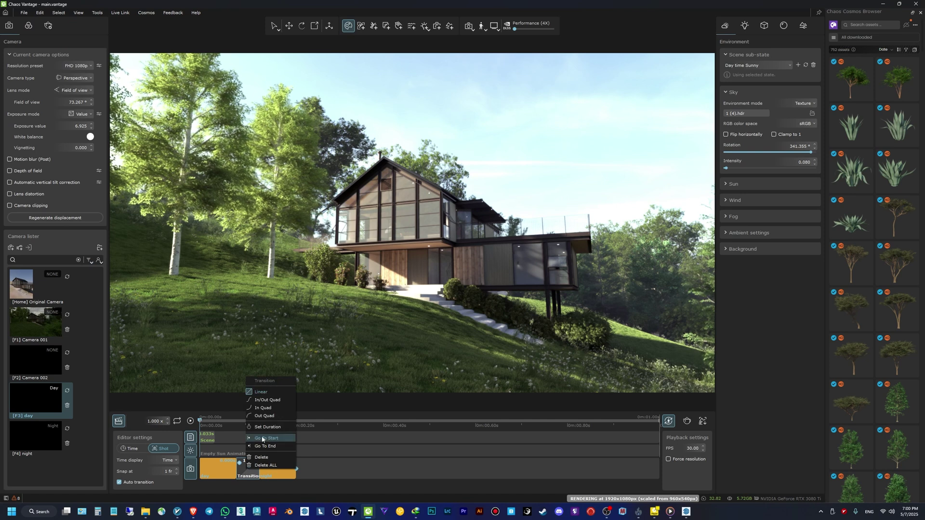
left_click(268, 477)
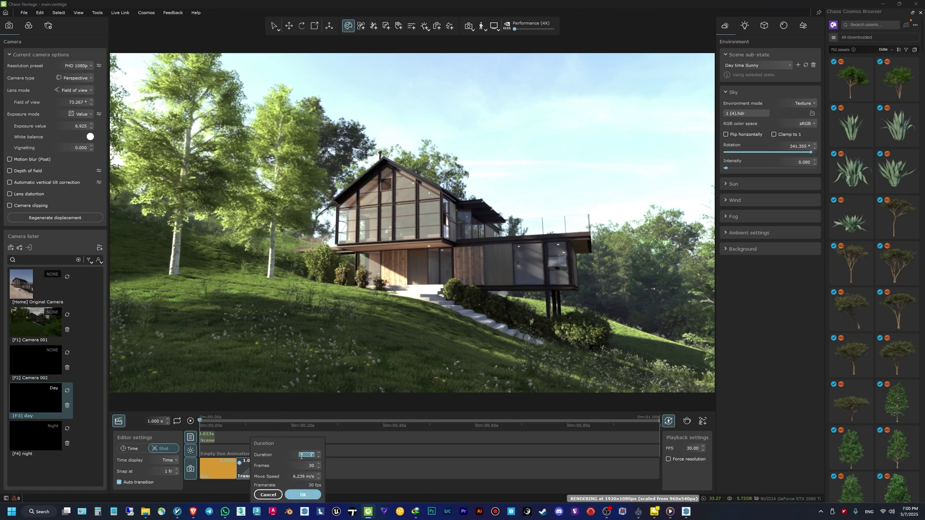
left_click(302, 494)
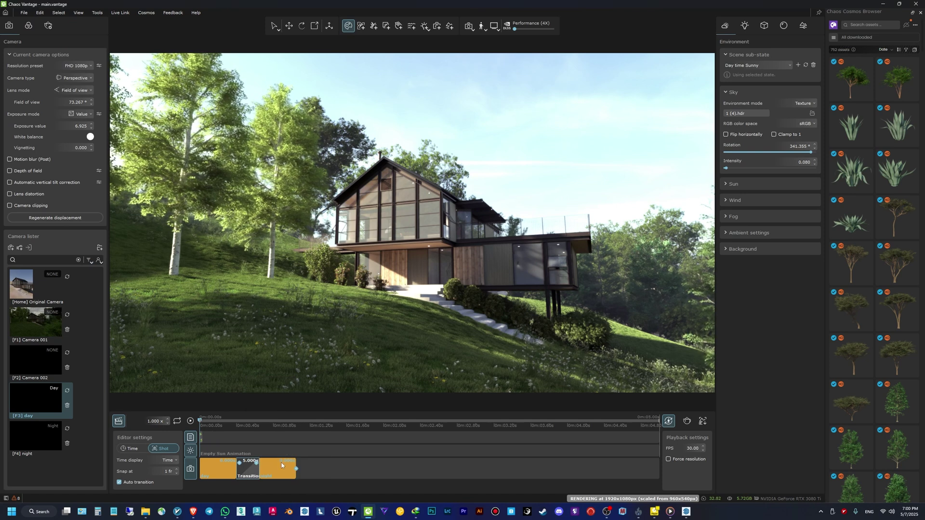
Play back the day-to-night camera animation and scrub back through the timeline
left_click(190, 421)
left_click_drag(639, 418, 577, 408)
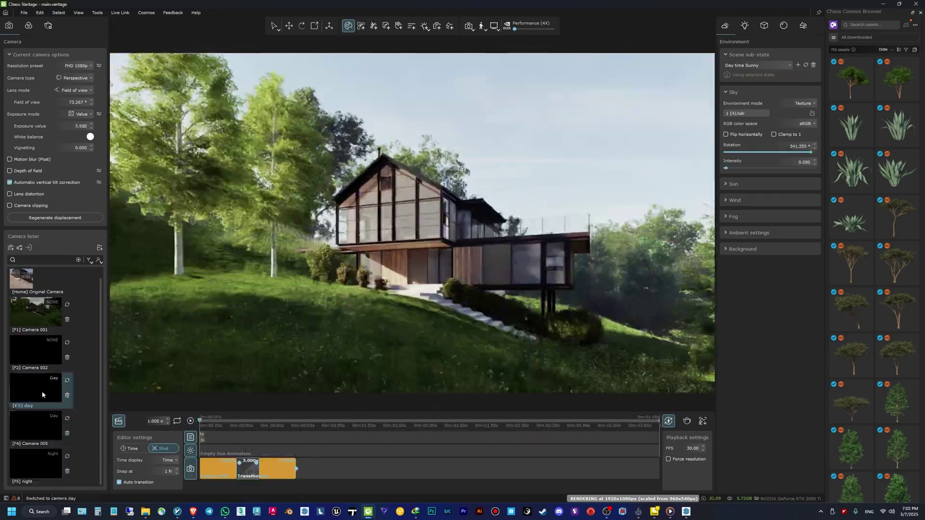
Display the grid overlay, compare the day, Camera 005 and night camera views, and play the animation
left_click(493, 26)
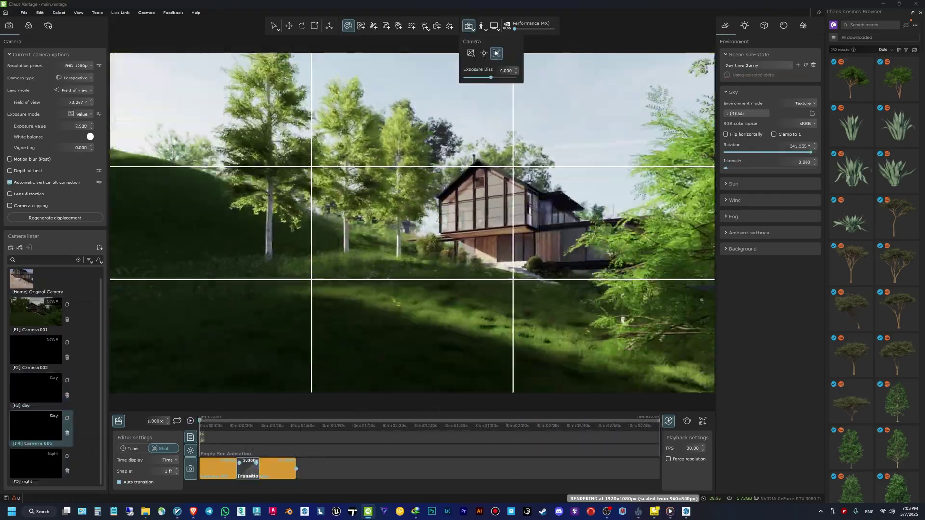
key("F4")
key("F3")
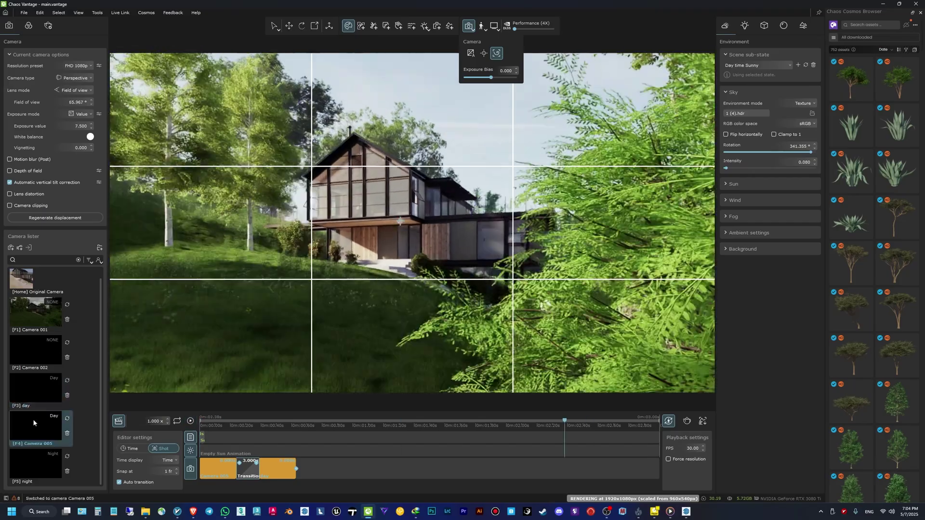
key("F5")
left_click(190, 420)
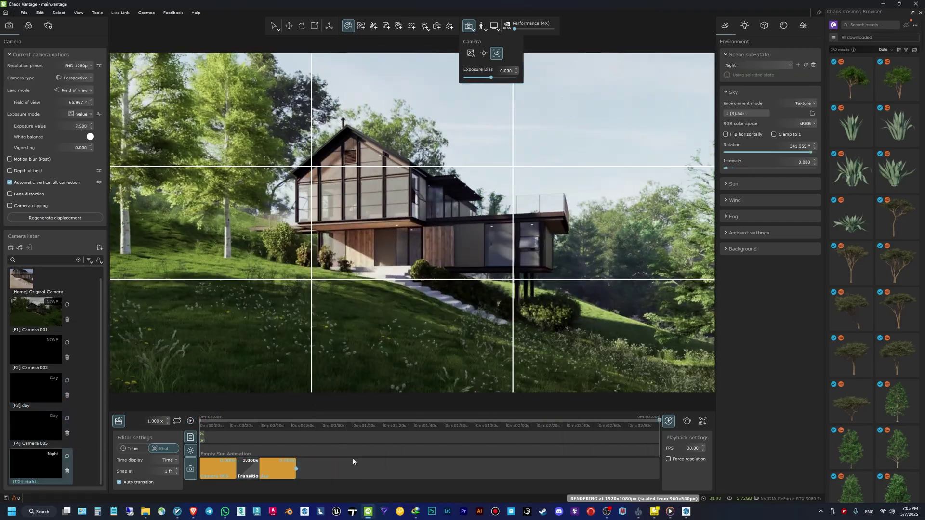
Save a new camera from the current view and extend the animation's camera track with the night camera
left_click(11, 248)
left_click_drag(35, 425, 334, 471)
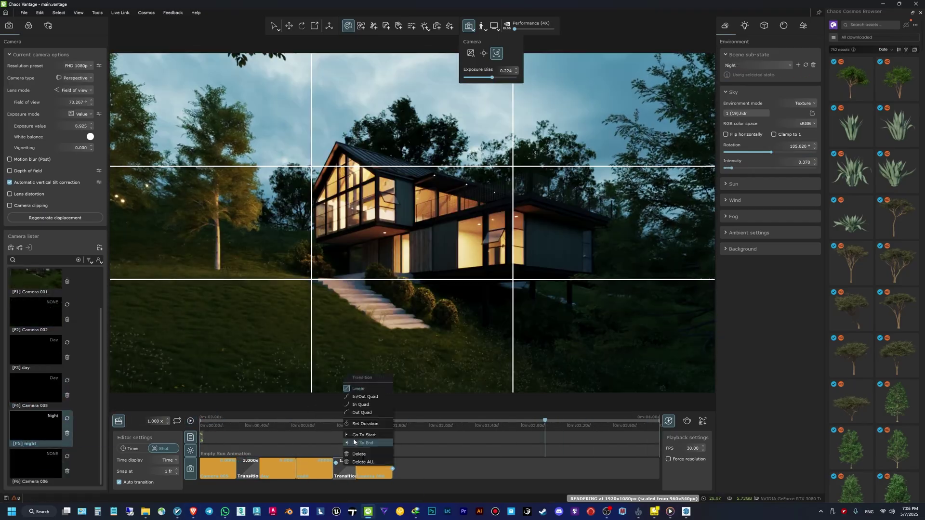
left_click(355, 442)
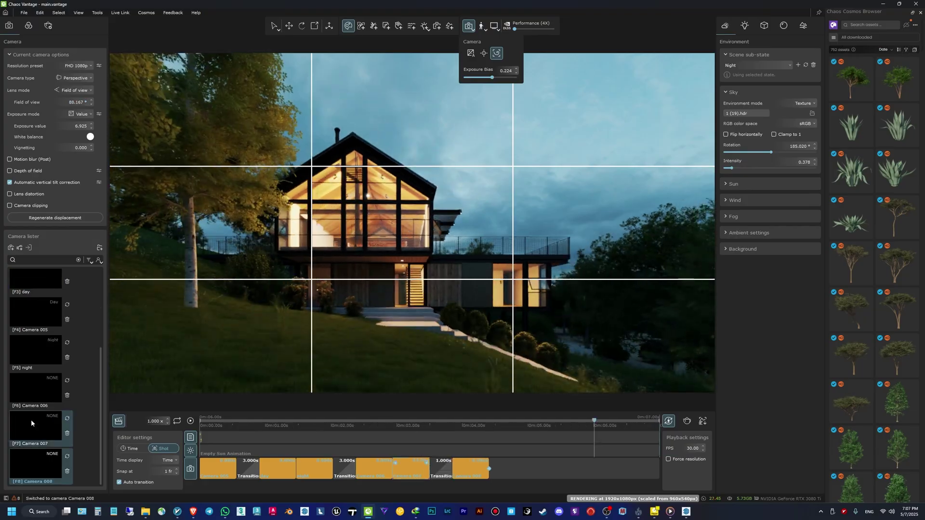
Switch between the newly saved cameras and the night camera to review their views
double_click(33, 423)
double_click(37, 357)
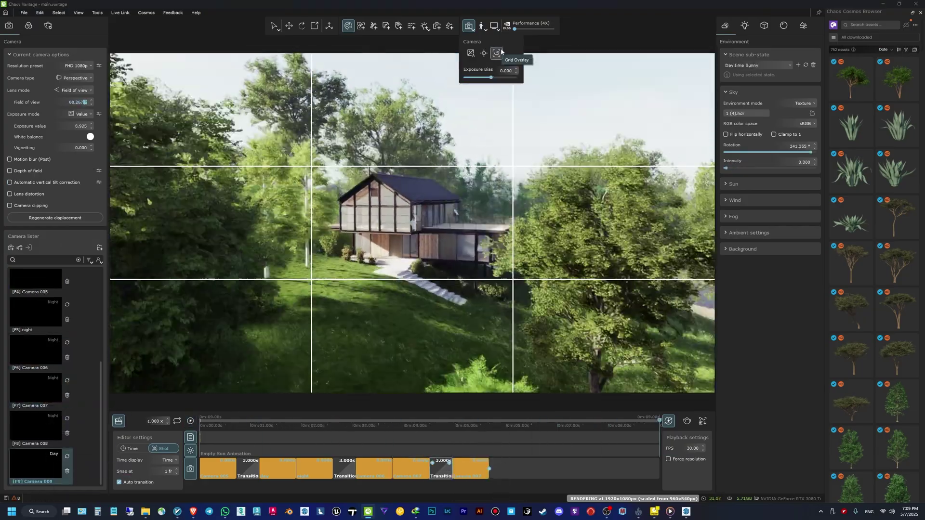
double_click(36, 452)
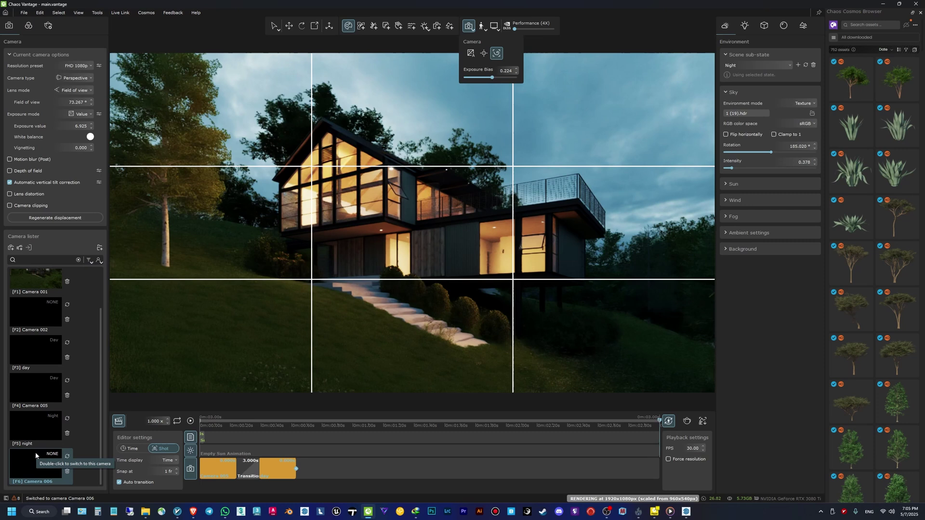
double_click(26, 426)
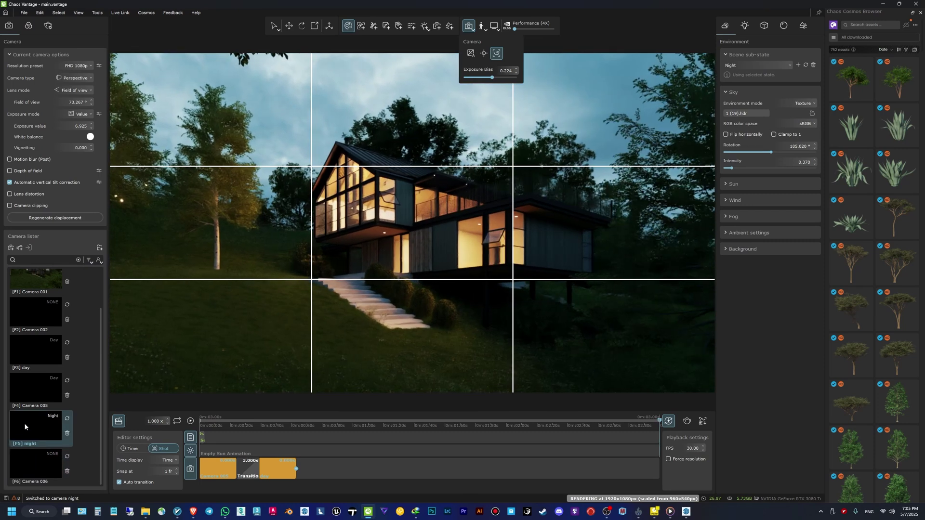
Place the night camera as the third shot on the camera track and play the timeline
left_click(334, 469)
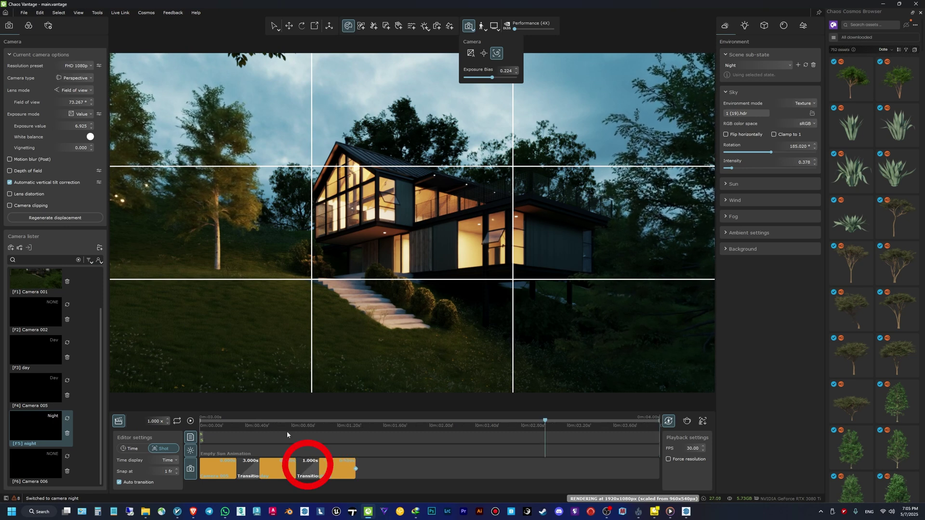
left_click(273, 424)
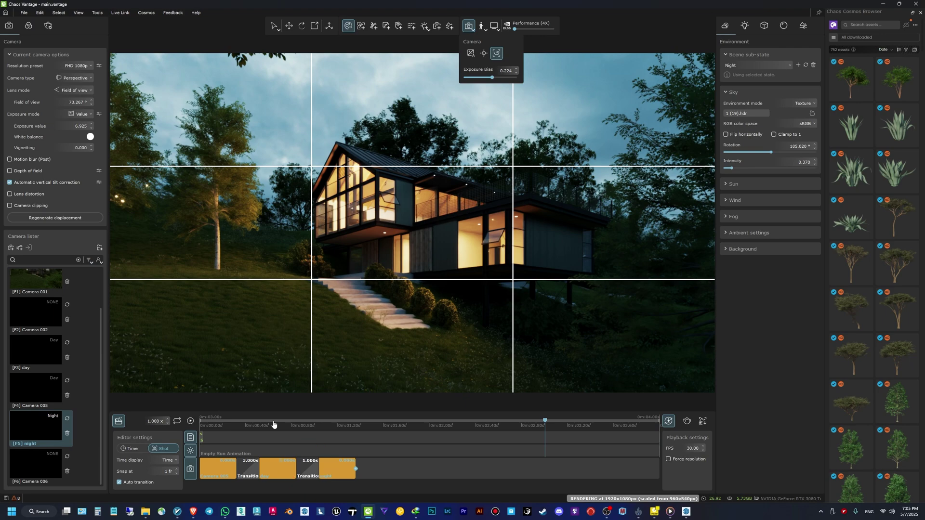
key("space")
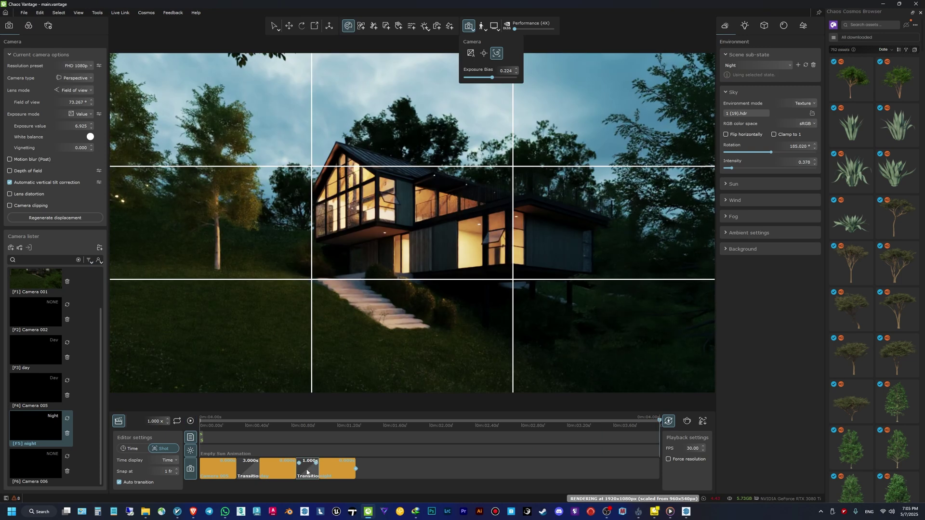
Delete the transition before the third shot and add Camera 006 at the end of the camera track
right_click(308, 467)
left_click(319, 456)
left_click_drag(44, 464, 366, 470)
Set the duration of the transition between the night and Camera 006 shots to 3 seconds and play the animation
right_click(344, 466)
left_click(362, 424)
double_click(399, 451)
type("3")
key("Return")
left_click(190, 421)
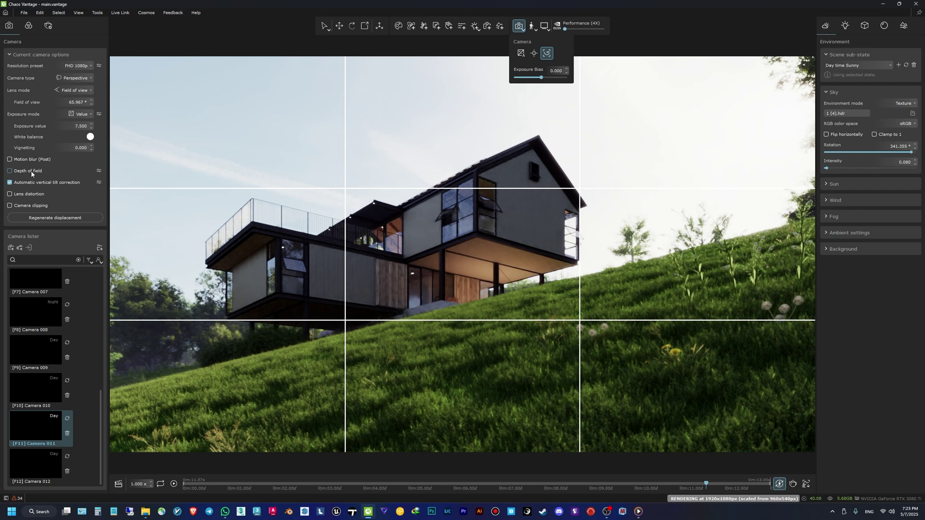
Enable depth of field for Camera 011 with a custom aperture size of 200 mm
left_click(31, 174)
left_click(99, 172)
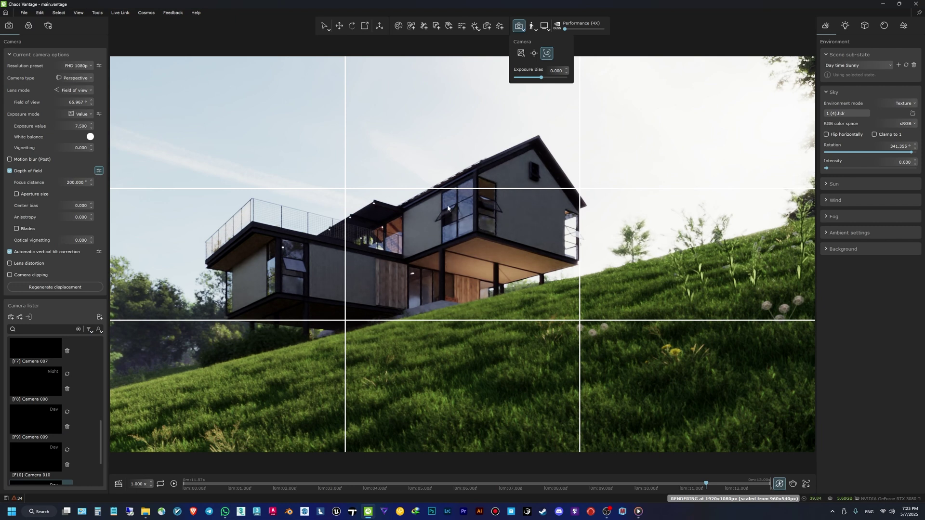
left_click(16, 194)
left_click(75, 194)
double_click(75, 195)
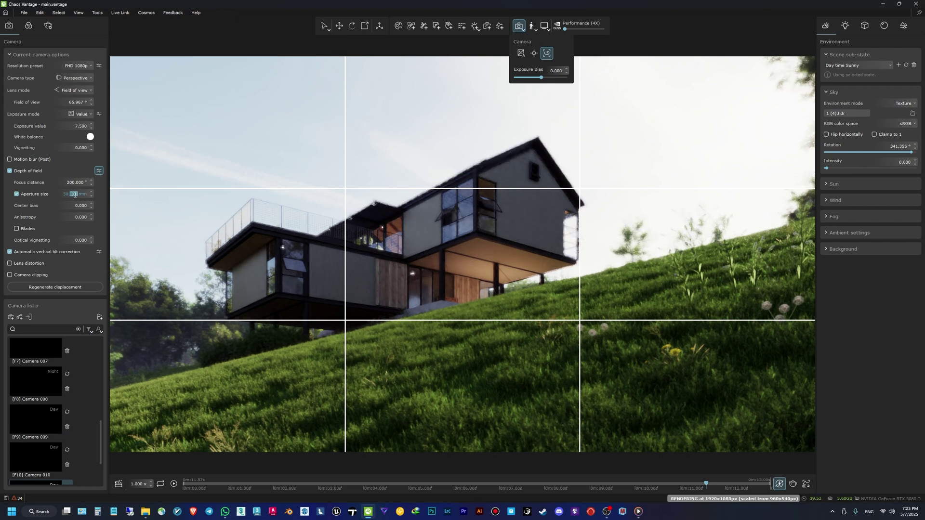
type("200")
Adjust the field of view to about 55° and set the camera focus on the foreground grass
left_click_drag(80, 102, 62, 332)
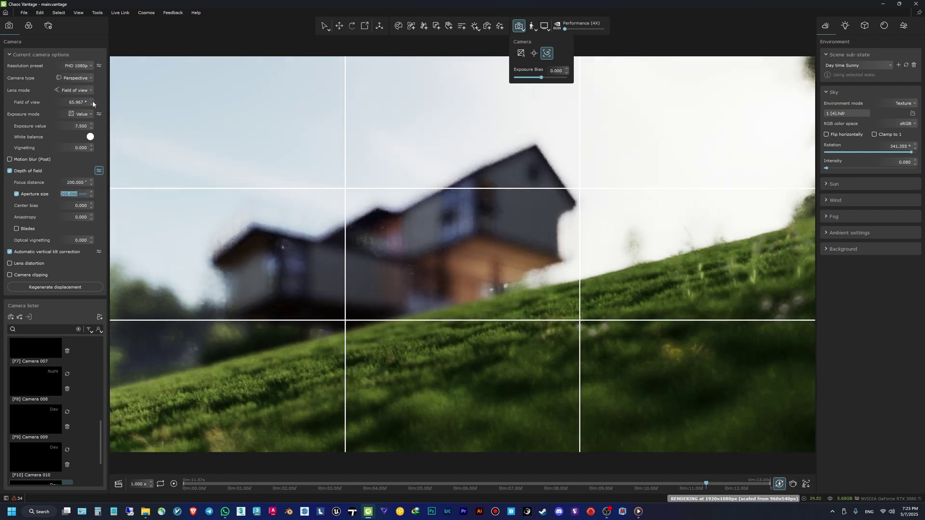
left_click_drag(92, 102, 153, 412)
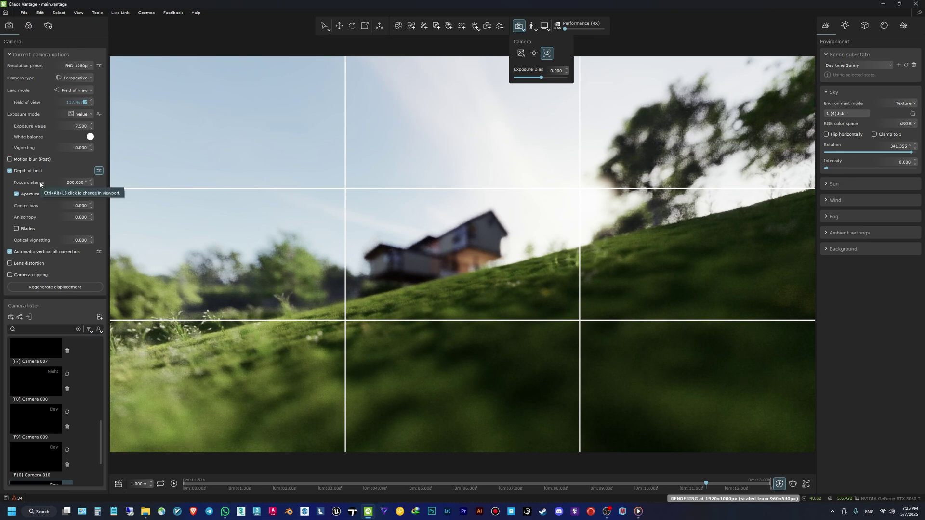
left_click_drag(92, 102, 72, 335)
left_click(305, 435, "ctrl+alt")
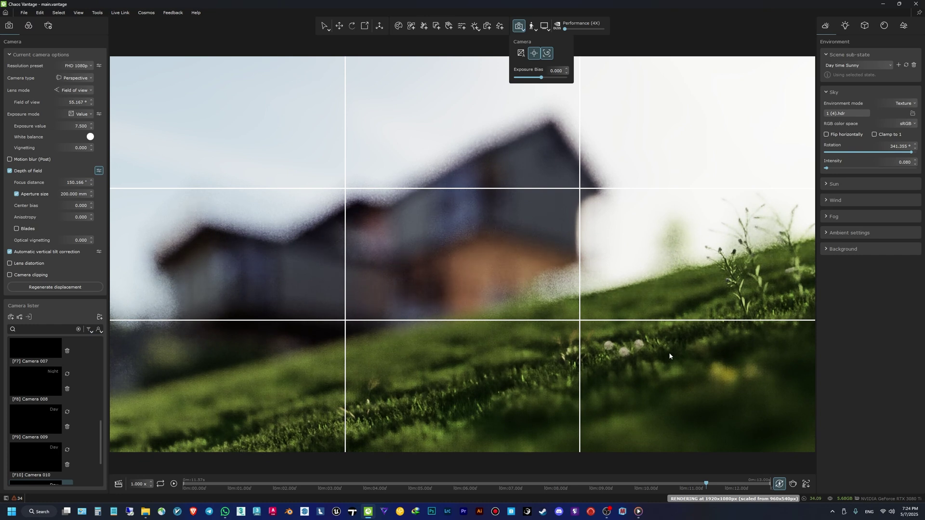
Try different focus distances by value and by picking focus points on the grassy slope in the viewport
left_click(78, 182)
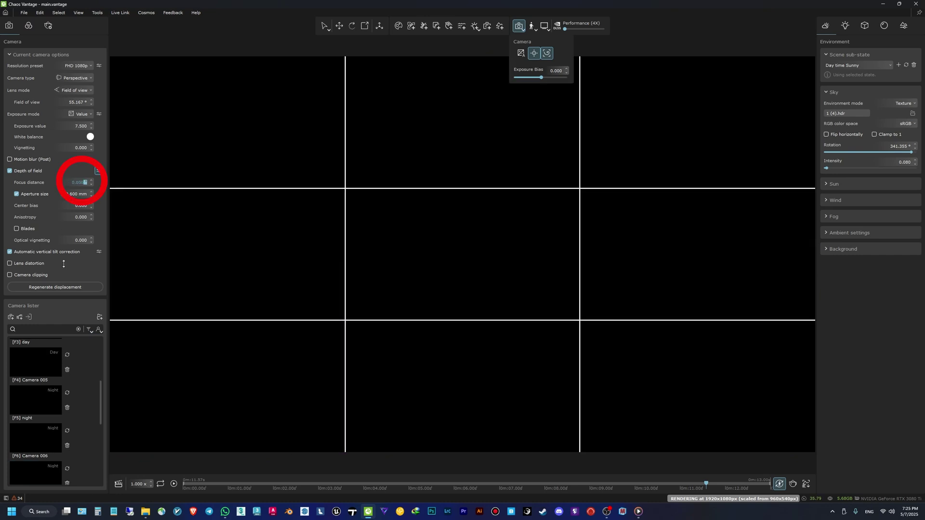
left_click_drag(87, 248, 130, 97)
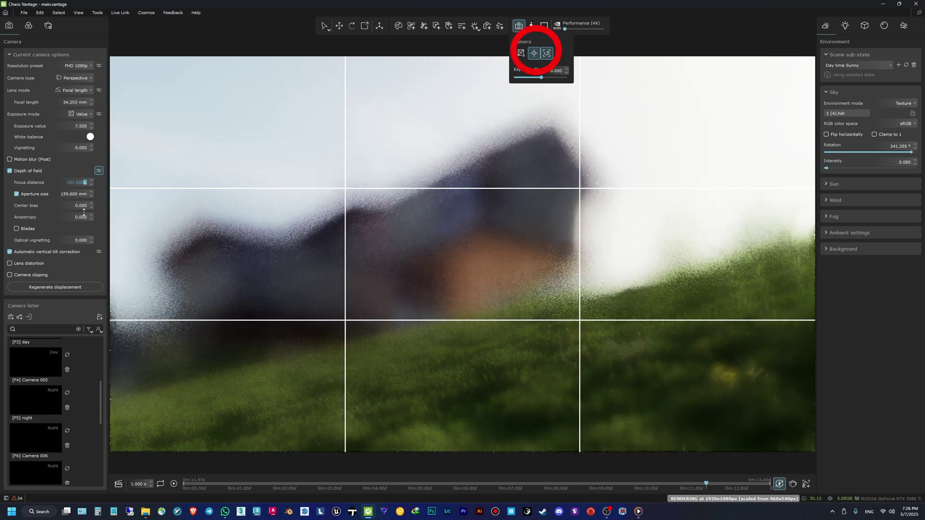
left_click(466, 422)
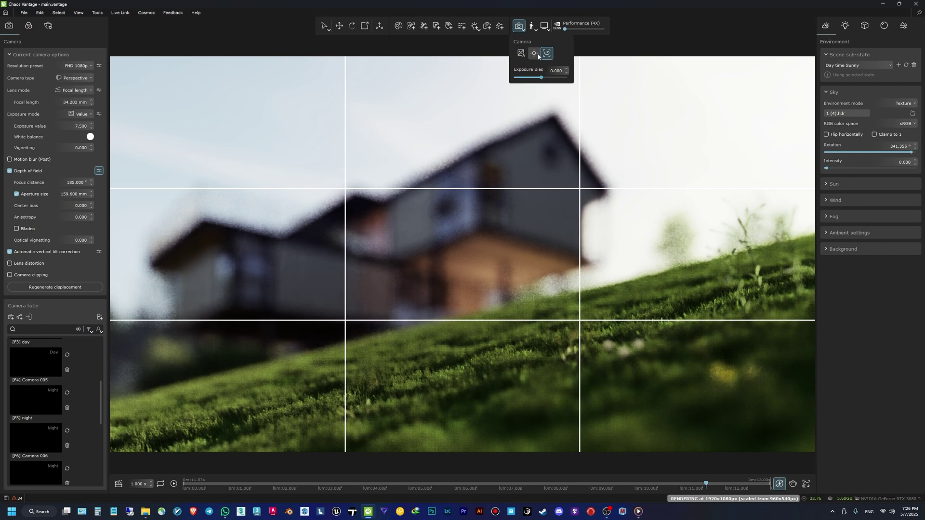
left_click(488, 418)
left_click(463, 426)
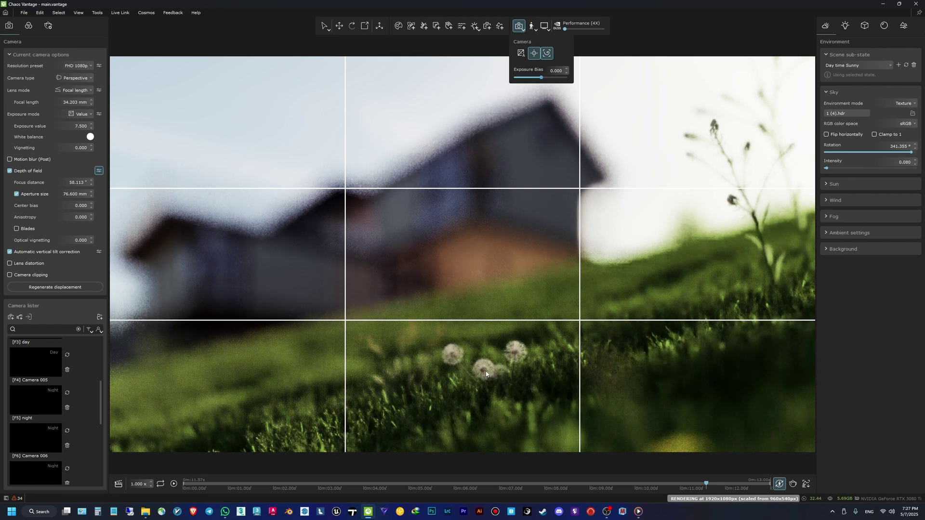
Switch to Camera 011 and update Camera 012 with the view focused on the house
key("F11")
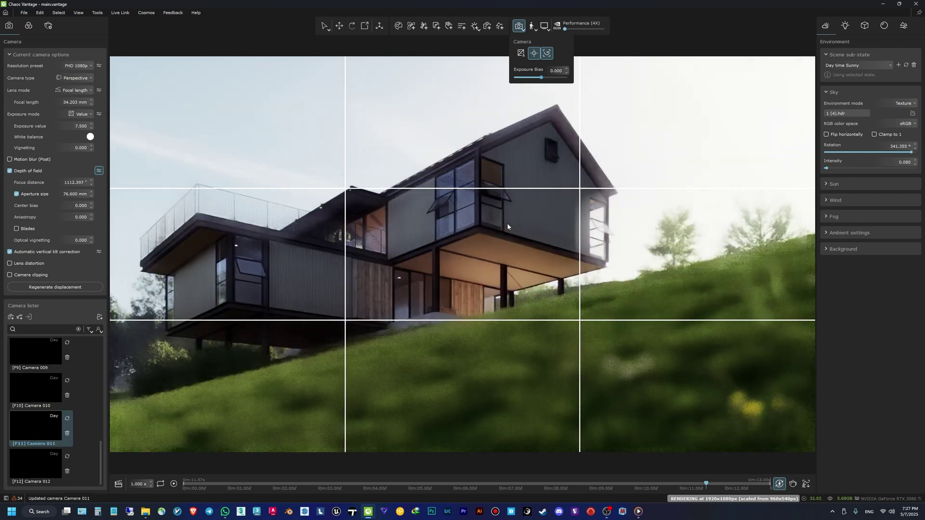
left_click(67, 457)
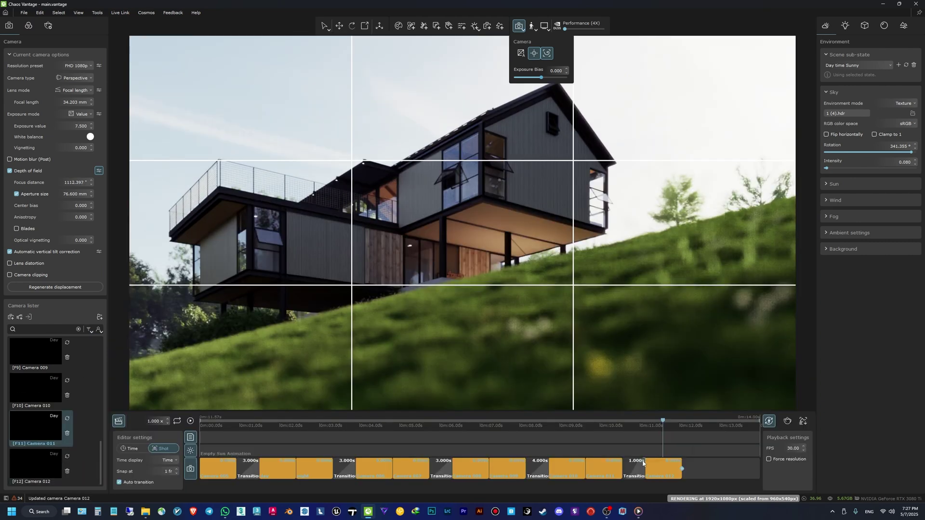
Set the duration of the final transition, between Camera 011 and Camera 012, to 3 seconds and play the animation
right_click(642, 466)
left_click(672, 420)
double_click(696, 446)
key("Return")
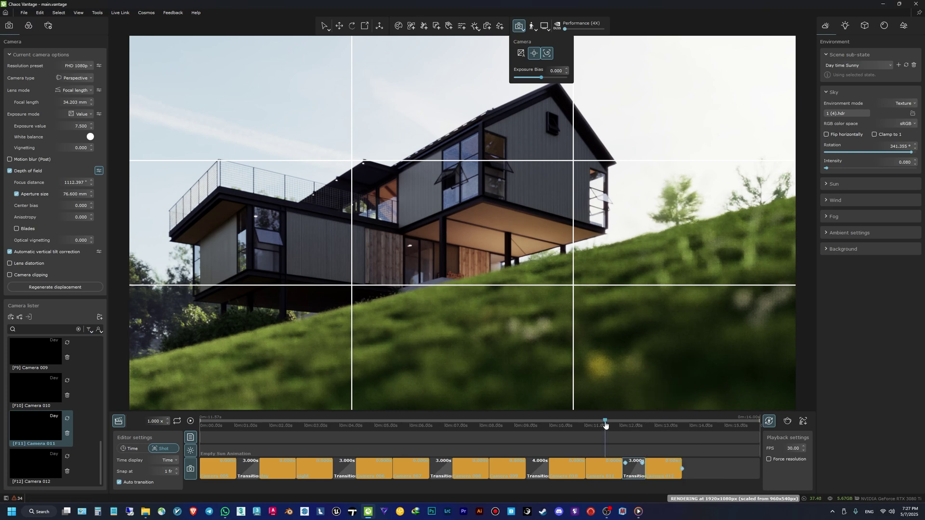
left_click(190, 422)
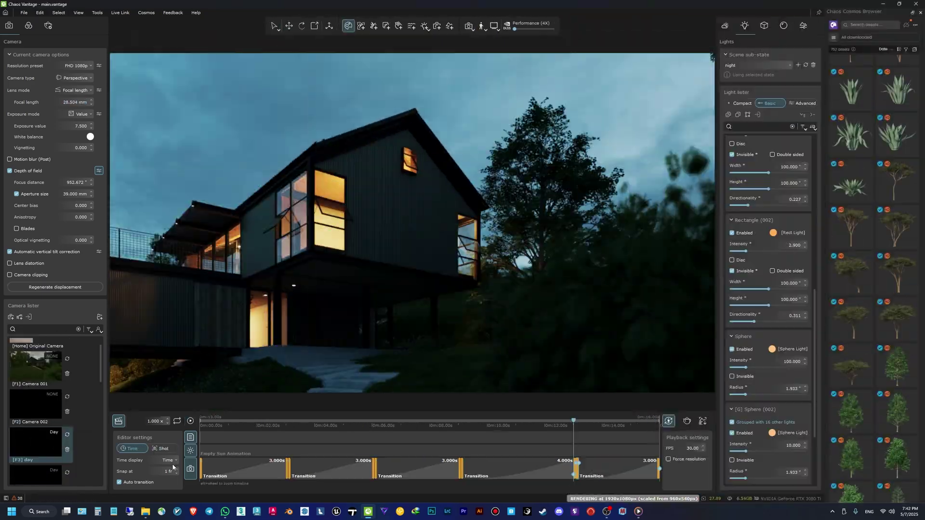
Set the timeline's time display to Frames and move the playhead to the start of the last transition
left_click(170, 461)
left_click(163, 479)
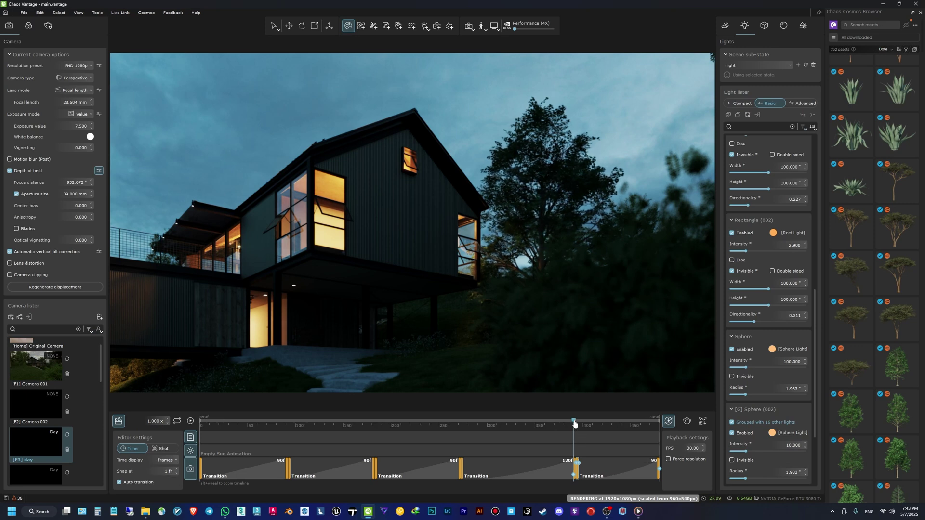
left_click_drag(575, 423, 576, 421)
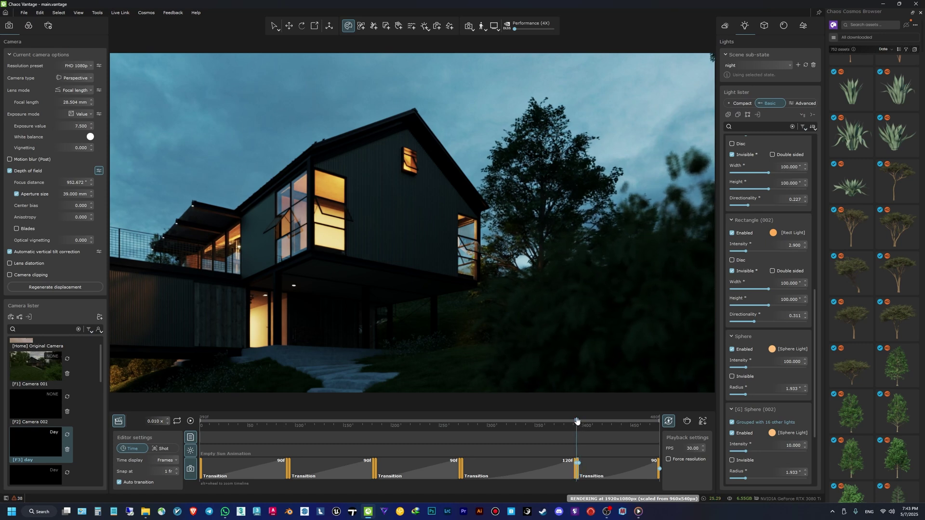
Move the playhead slightly into the last transition and start a still image render of that frame
left_click(688, 421)
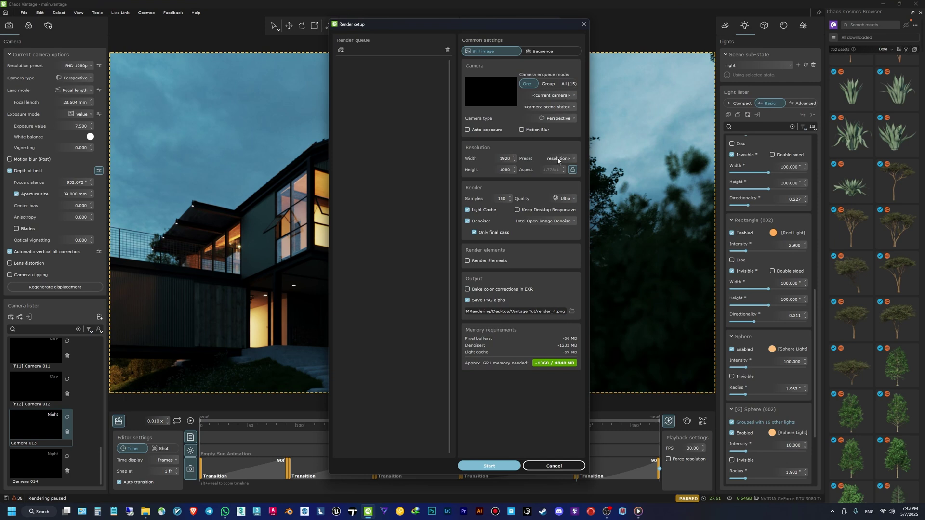
left_click(554, 466)
left_click_drag(580, 421, 582, 423)
left_click(687, 421)
left_click(490, 466)
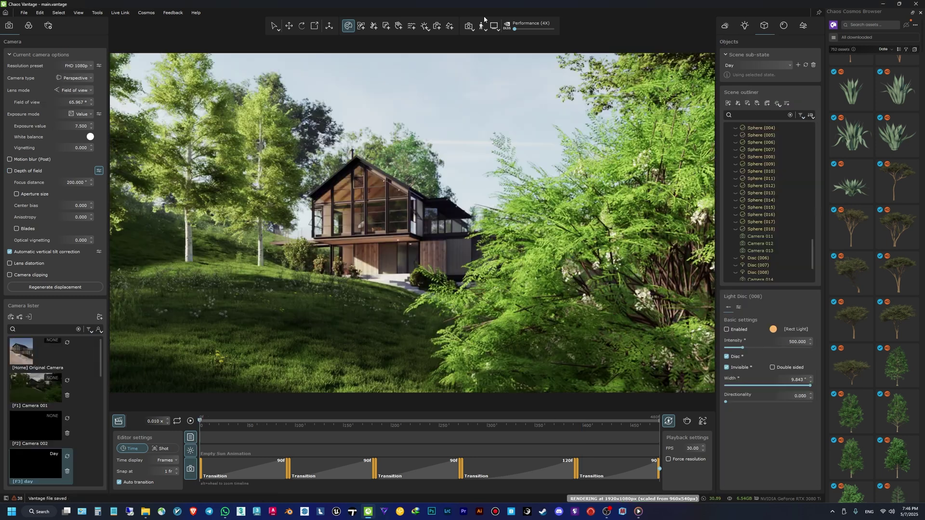
Set the viewport rendering to 50% of the current camera resolution
left_click(492, 25)
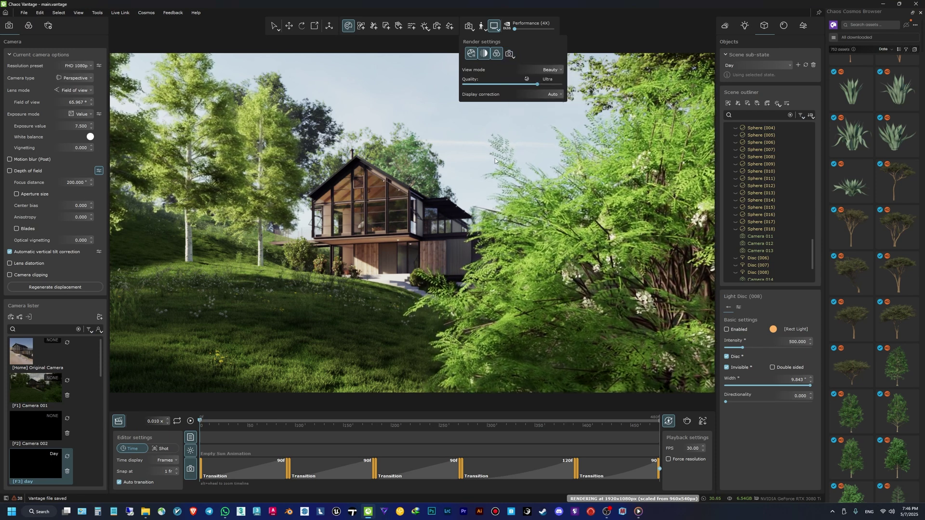
left_click(511, 54)
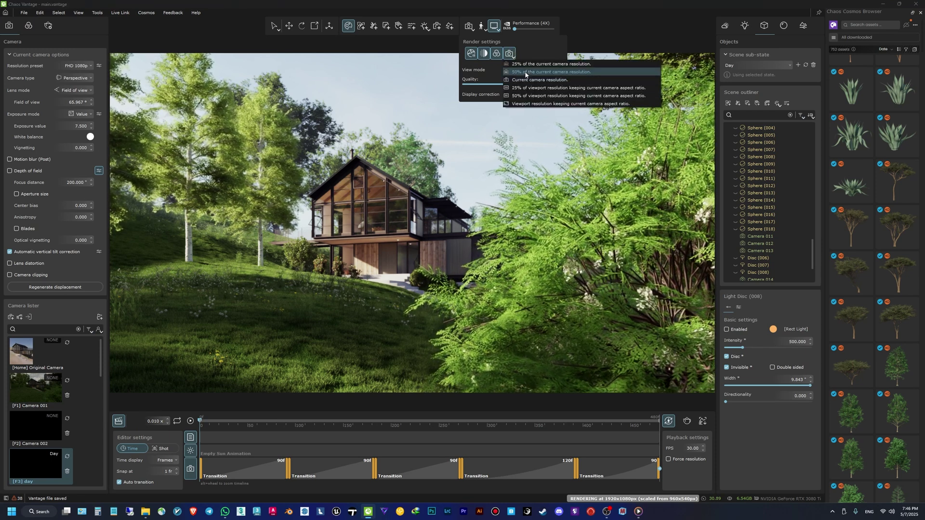
left_click(539, 72)
Open the render setup for the animation, switch it to Sequence, and keep the scene state on <current scene state>
left_click(686, 422)
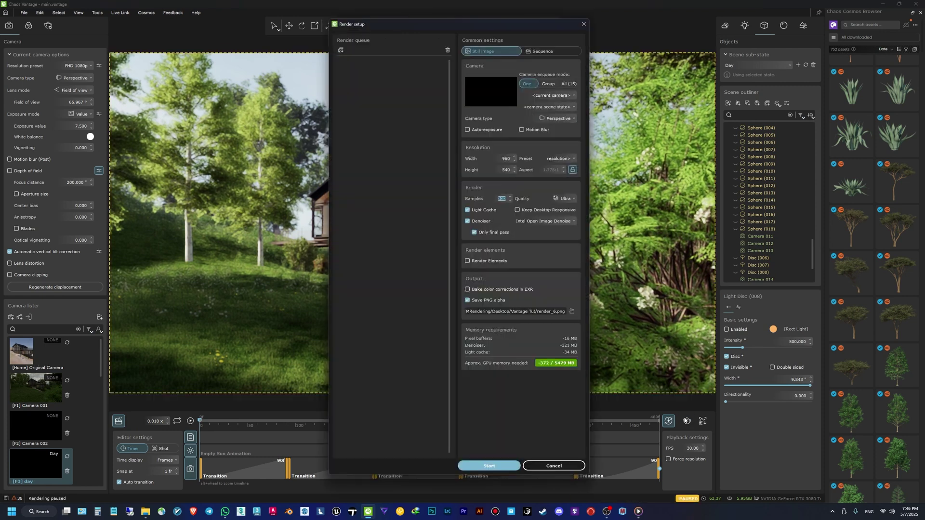
left_click(536, 52)
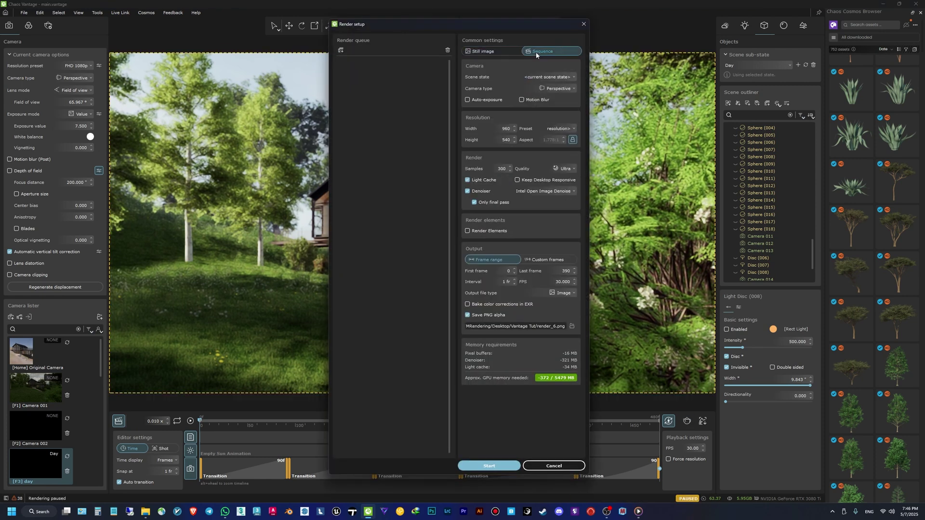
left_click(540, 76)
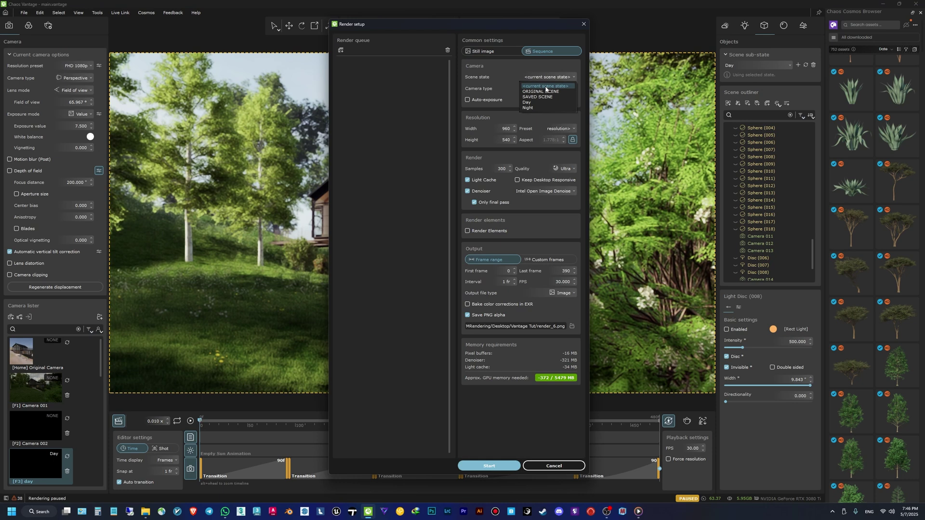
left_click(539, 75)
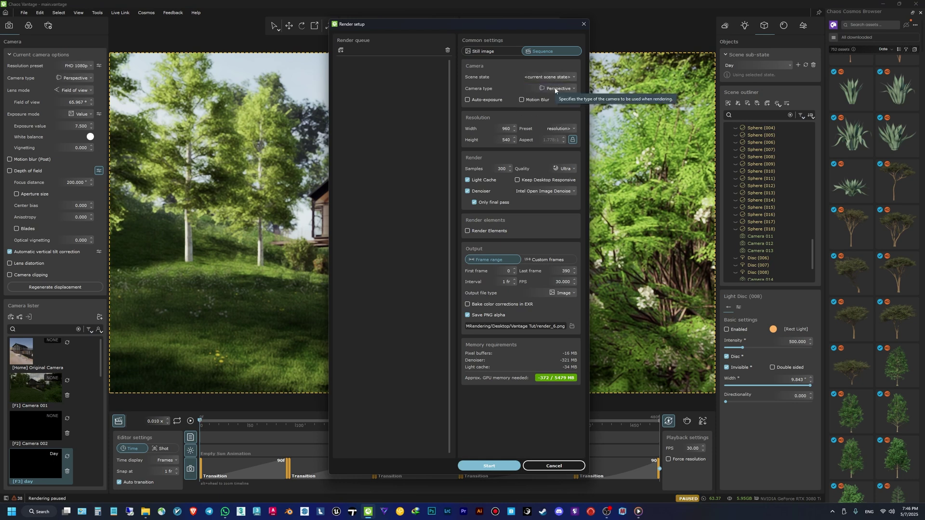
Set the sequence's resolution preset to <from editor>, giving 1920 × 1080
left_click(560, 128)
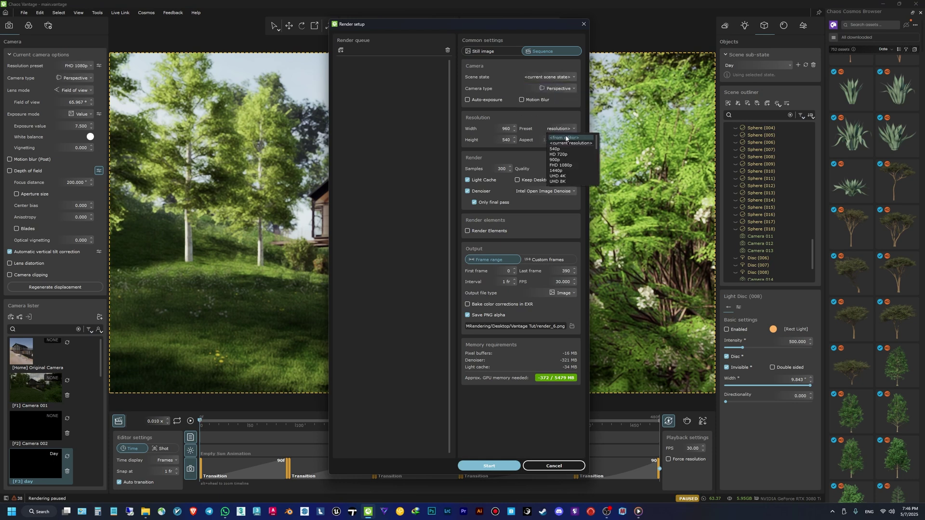
left_click(566, 139)
left_click(561, 129)
left_click(561, 129)
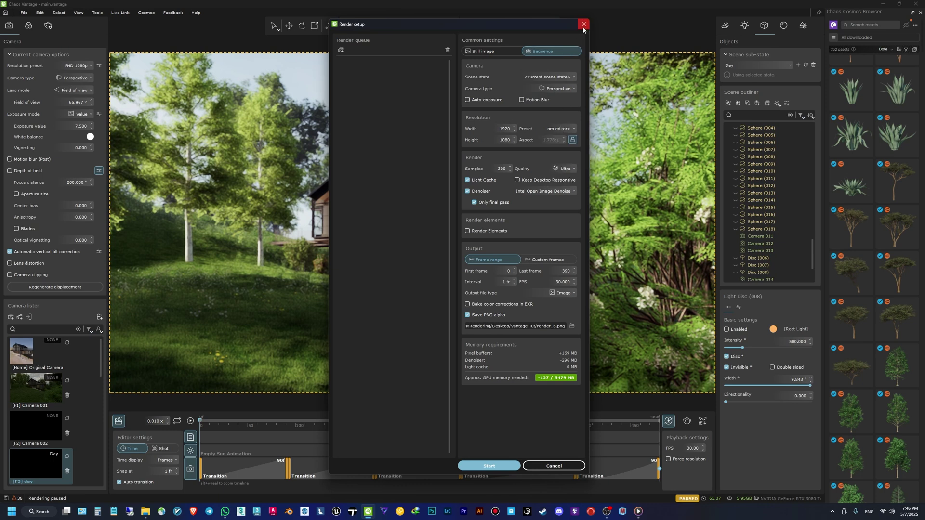
Review the available render quality and denoiser options, keeping Ultra and Intel Open Image Denoise
left_click(567, 167)
left_click(567, 167)
left_click(560, 191)
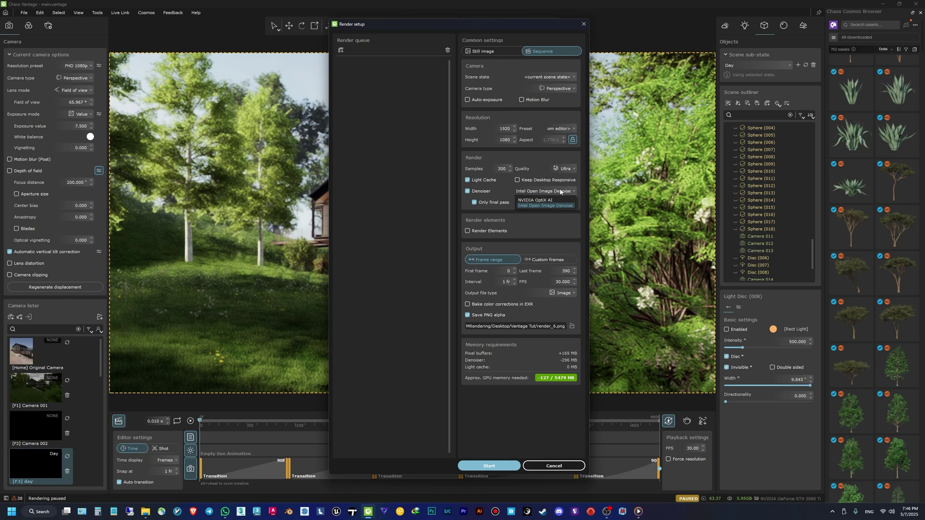
left_click(560, 191)
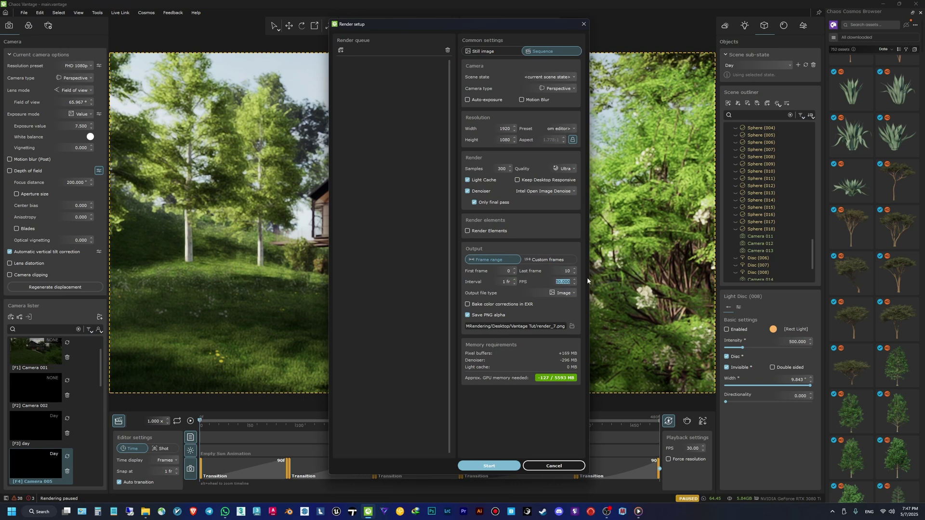
Set the last frame of the range to 480 and the output file type to Image + MP4
left_click_drag(574, 272, 565, 31)
left_click(571, 294)
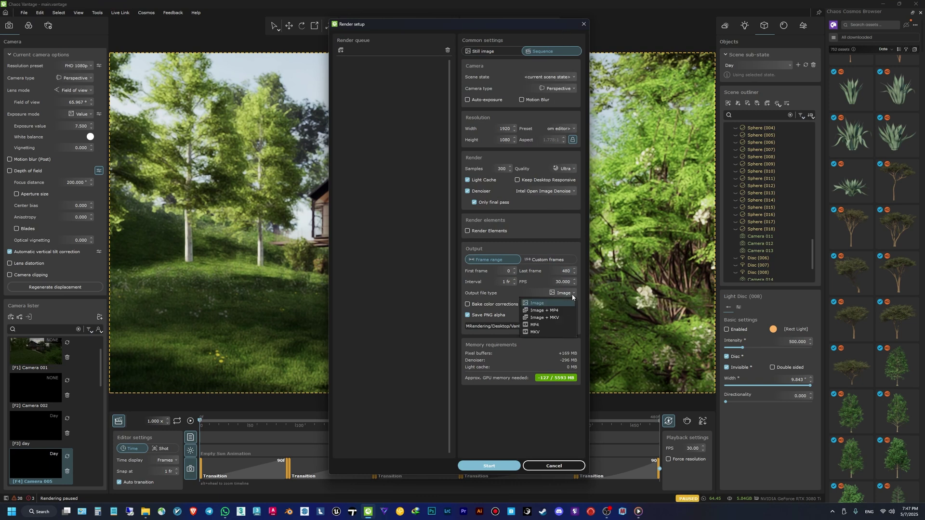
left_click(544, 310)
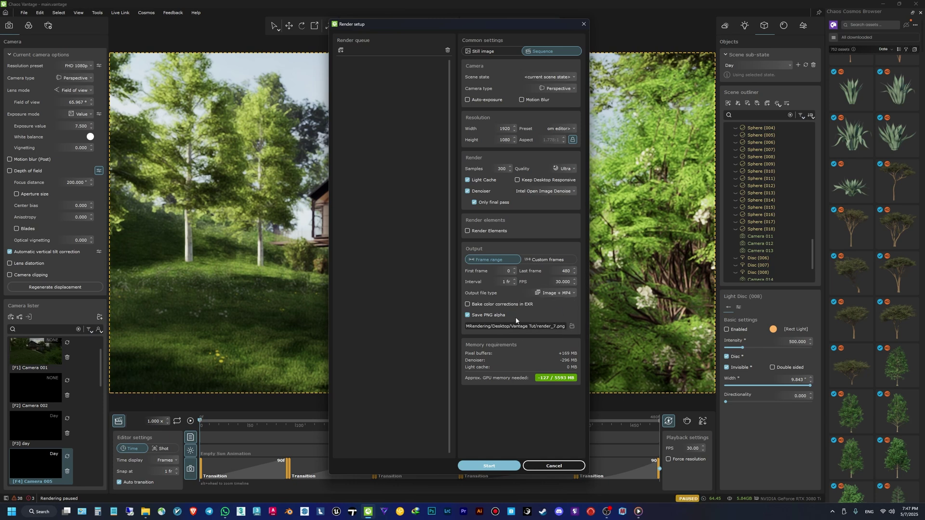
Set the output file to 1.png in a render folder inside Vantage Tut/ep 2 and start the sequence render
left_click(573, 327)
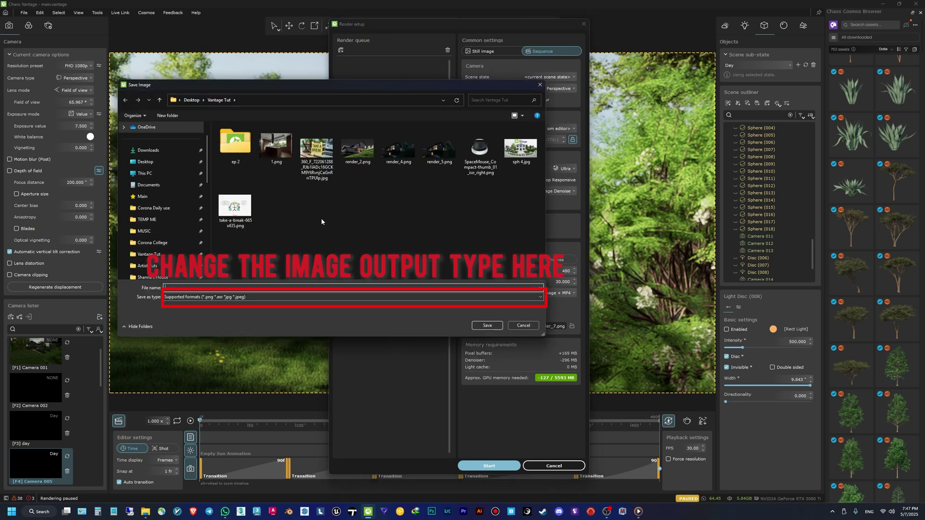
right_click(267, 196)
double_click(235, 155)
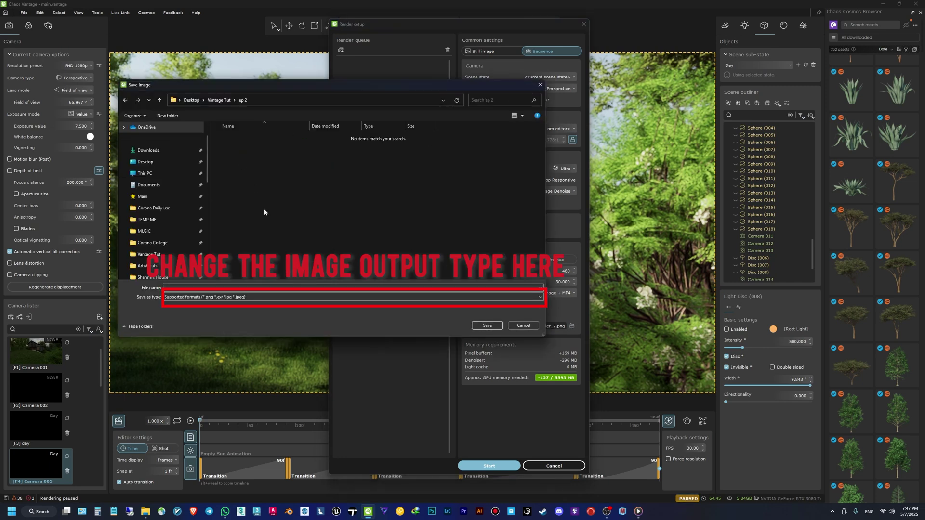
right_click(264, 209)
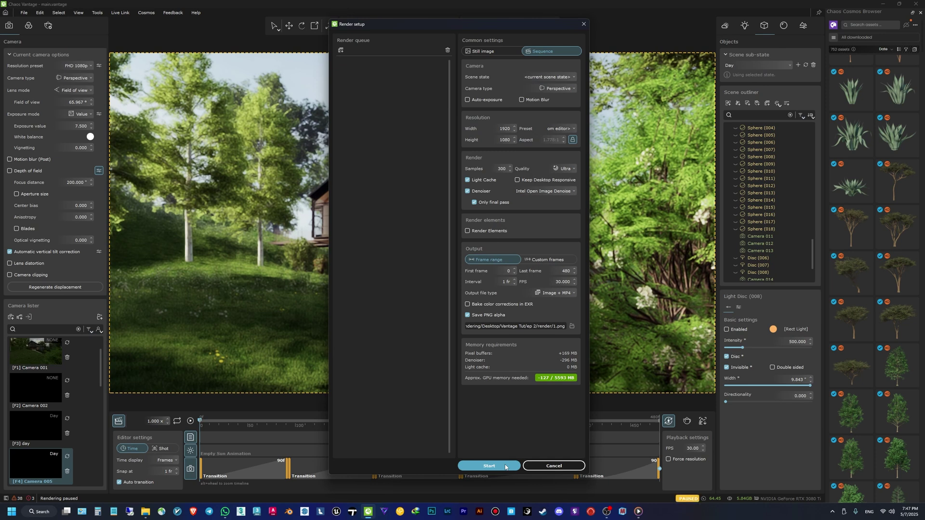
left_click(504, 466)
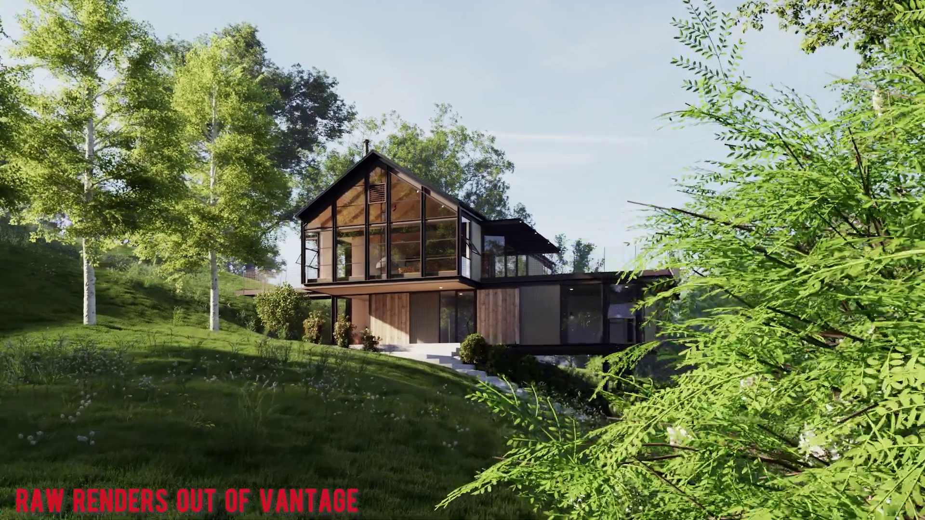